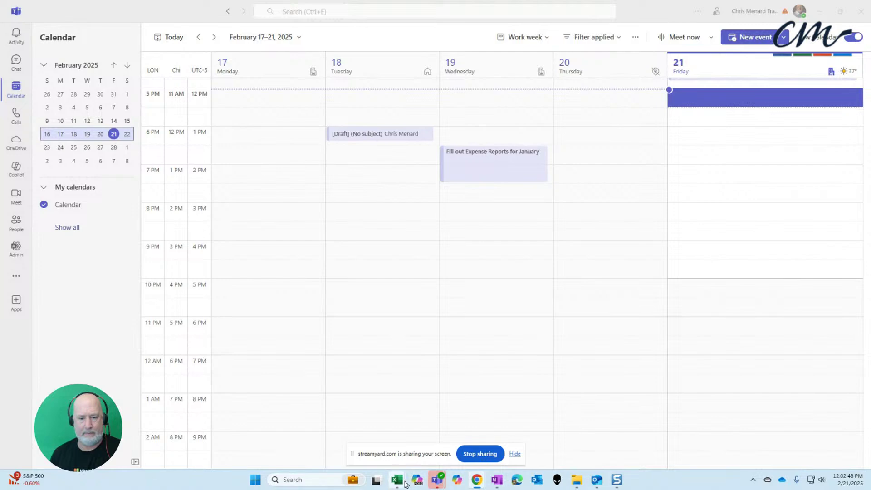
- Switch to the Copilot_Training_Feb_2025_new_icon.xlsx workbook in Excel and review the prompt list on the Prompts sheet
{"action": "mouse_move", "coordinate": [399, 484]}
{"action": "left_click", "coordinate": [290, 442]}
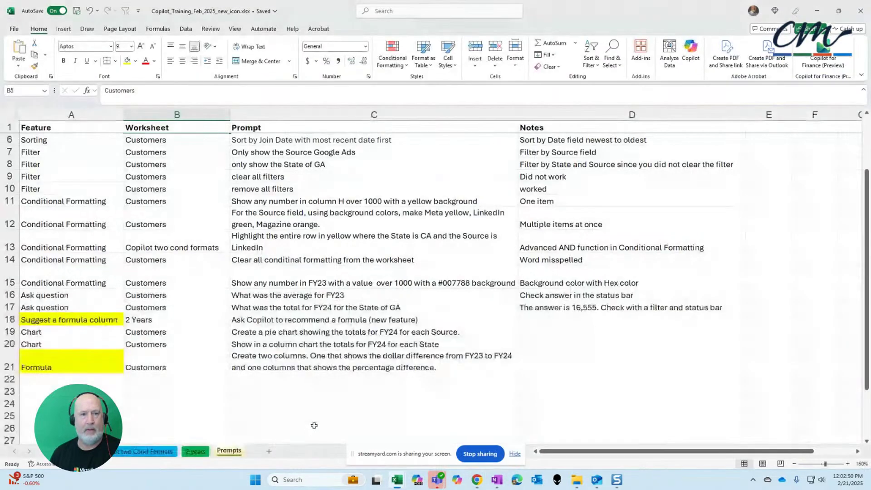
{"action": "left_click", "coordinate": [319, 234]}
{"action": "scroll", "coordinate": [319, 234], "scroll_direction": "up", "scroll_amount": 2}
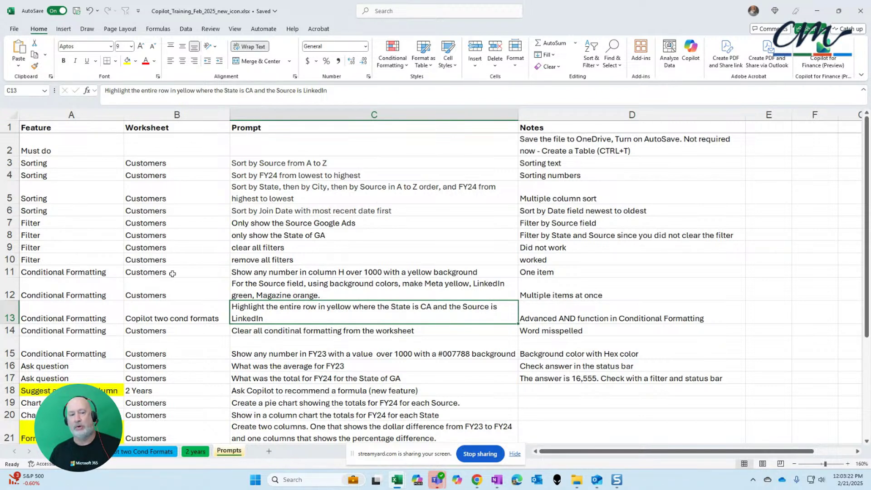
- Copy the conditional formatting prompt "Show any number in column H over 1000 with a yellow background" from cell C11
{"action": "left_click", "coordinate": [322, 210]}
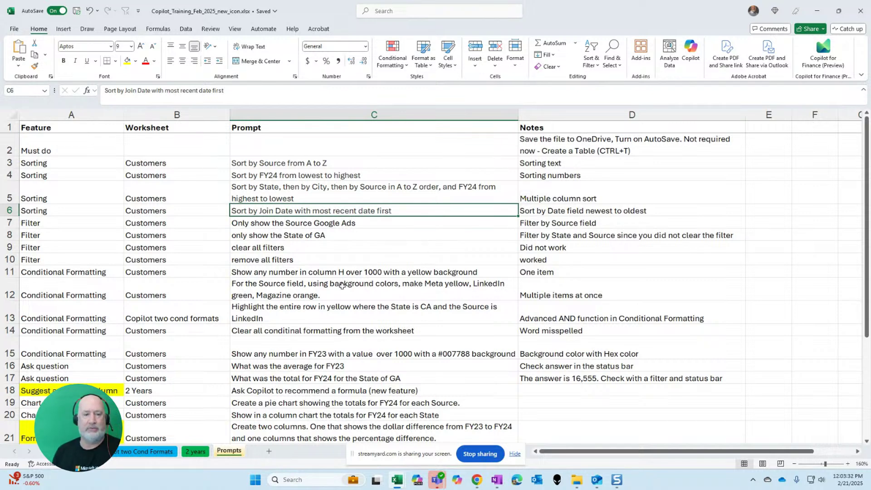
{"action": "scroll", "coordinate": [340, 282], "scroll_direction": "down", "scroll_amount": 1}
{"action": "left_click", "coordinate": [336, 236]}
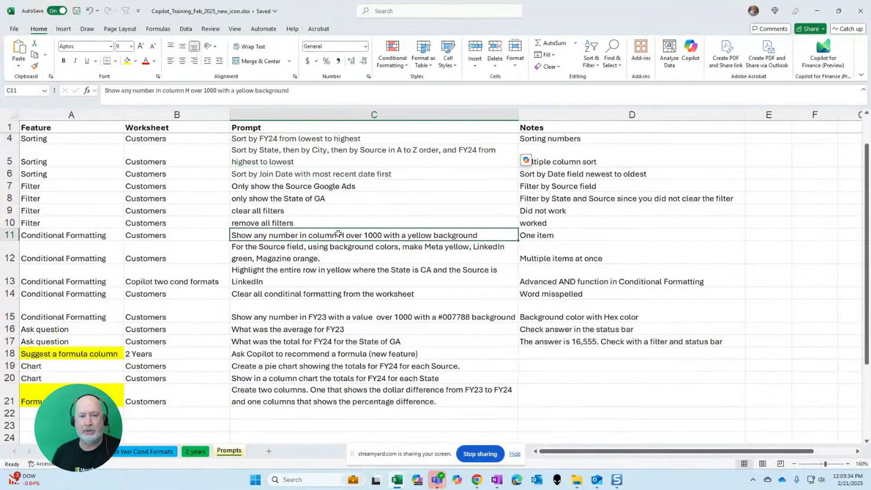
{"action": "right_click", "coordinate": [340, 237]}
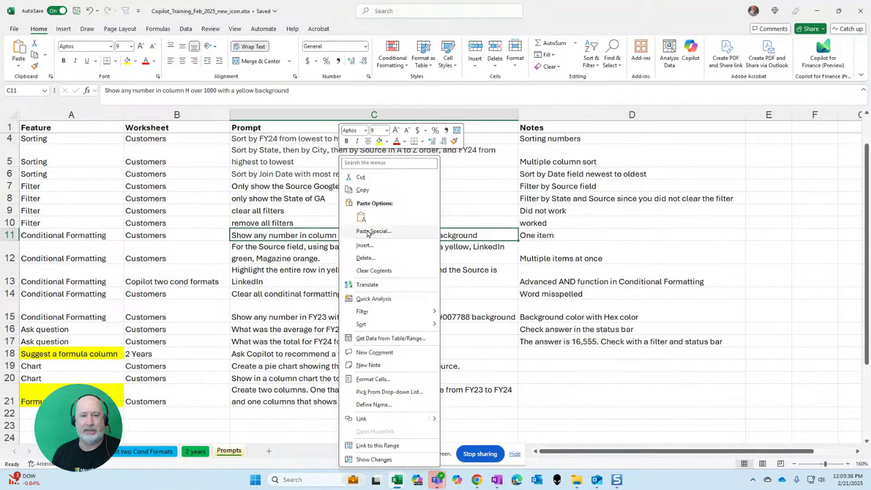
{"action": "left_click", "coordinate": [373, 190]}
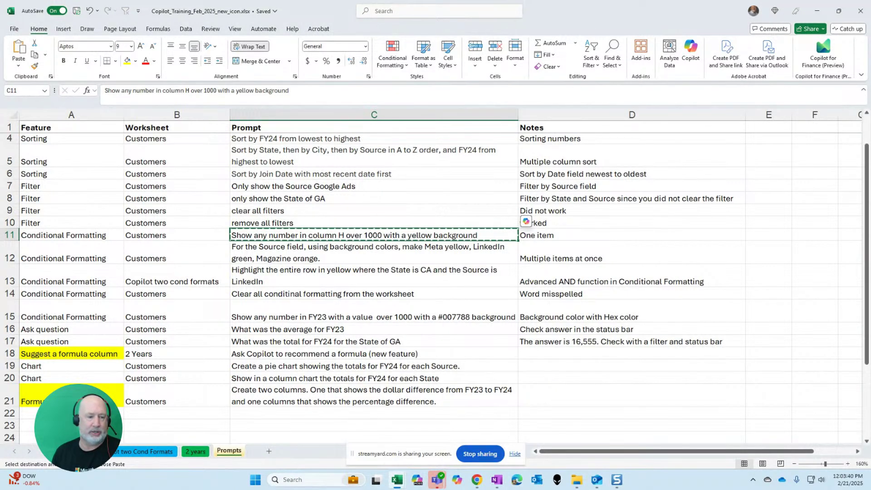
- Switch to the worksheet with the customer table and zoom it to 170%
{"action": "left_click", "coordinate": [74, 451]}
{"action": "left_click", "coordinate": [282, 214]}
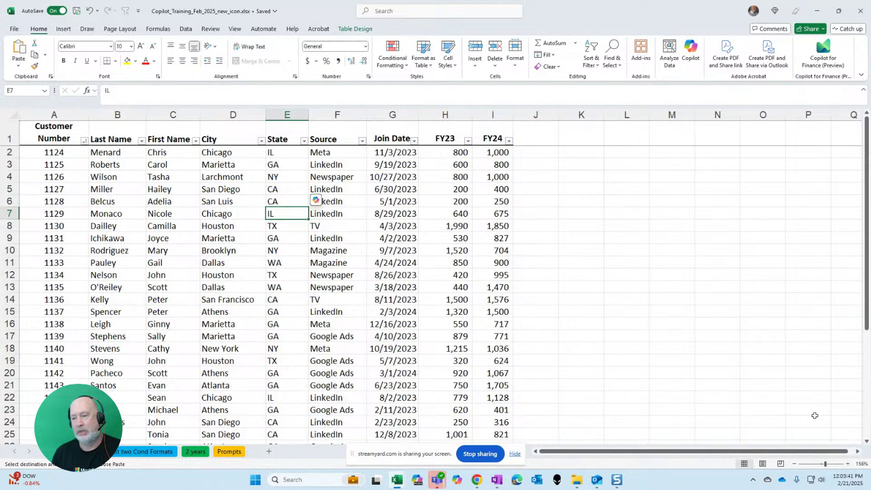
{"action": "left_click", "coordinate": [847, 464]}
{"action": "left_click", "coordinate": [847, 464]}
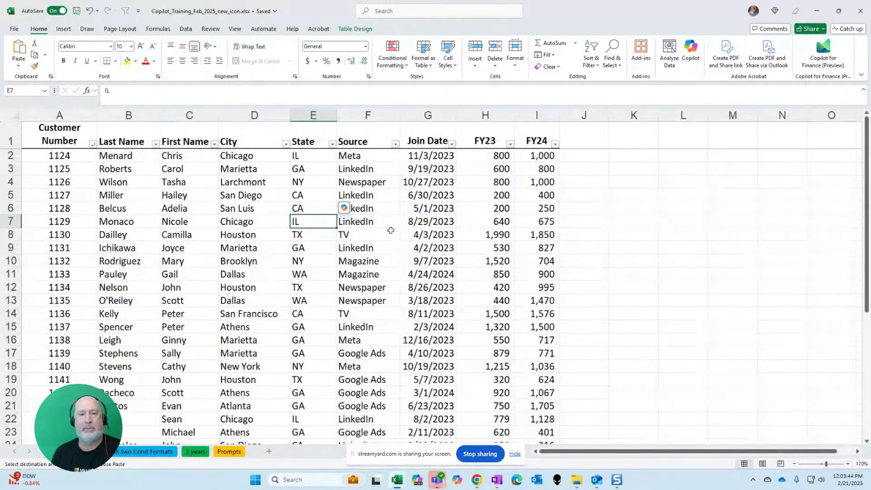
- Check the workbook's file name and its OneDrive storage location
{"action": "left_click", "coordinate": [375, 205]}
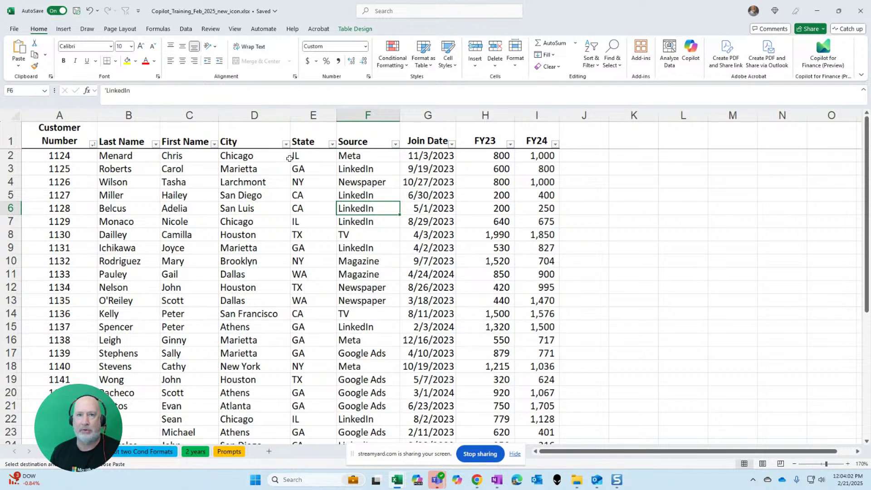
{"action": "left_click", "coordinate": [215, 14]}
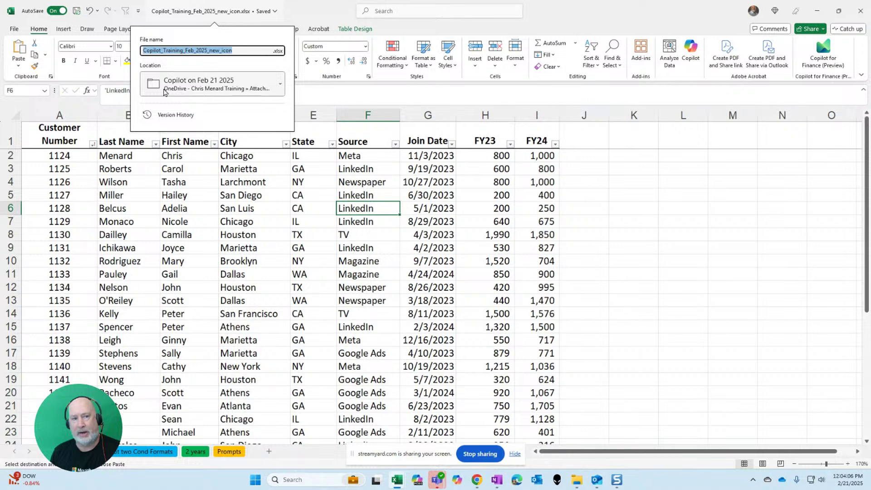
{"action": "left_click", "coordinate": [196, 172]}
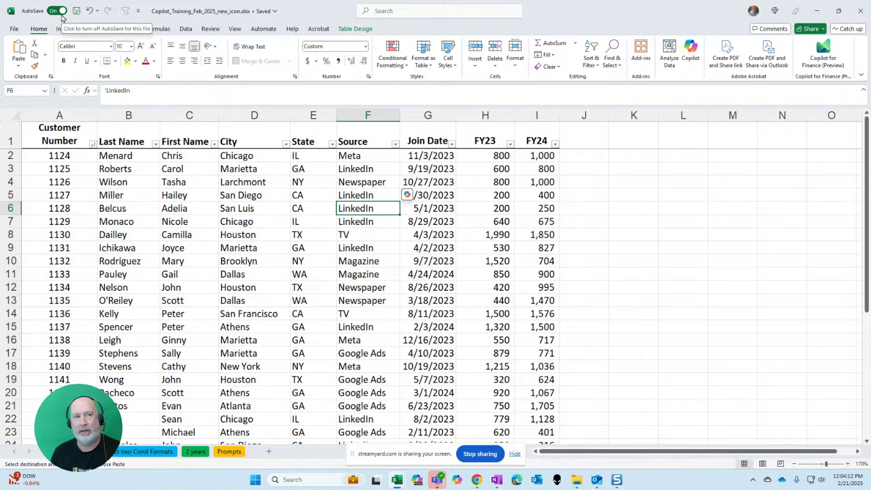
- Show the Quick Access Toolbar below the ribbon and return it above the ribbon
{"action": "left_click", "coordinate": [139, 11]}
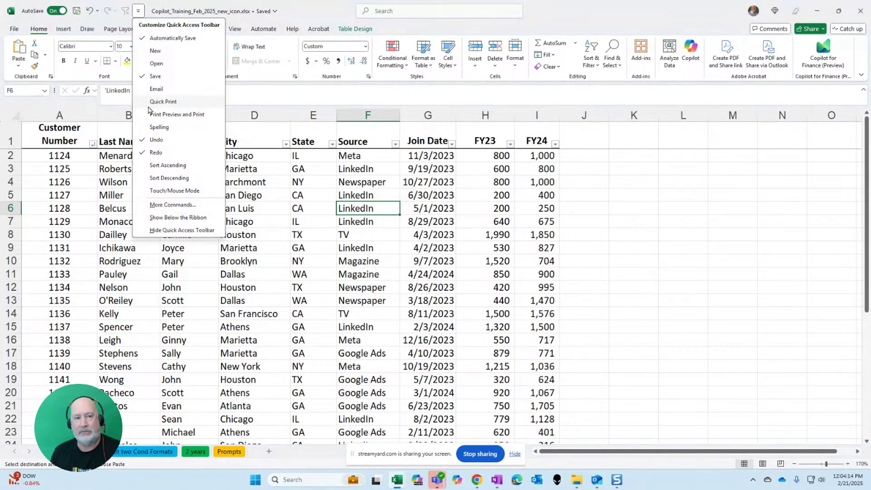
{"action": "left_click", "coordinate": [174, 218]}
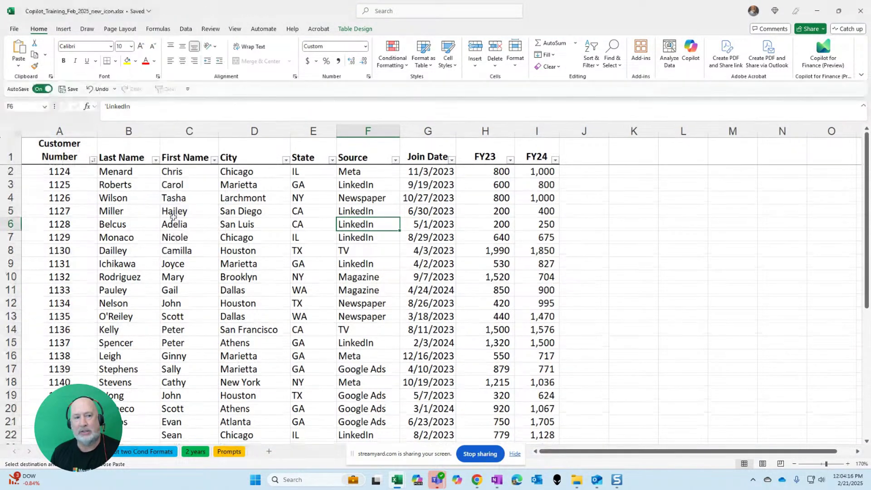
{"action": "left_click", "coordinate": [187, 89]}
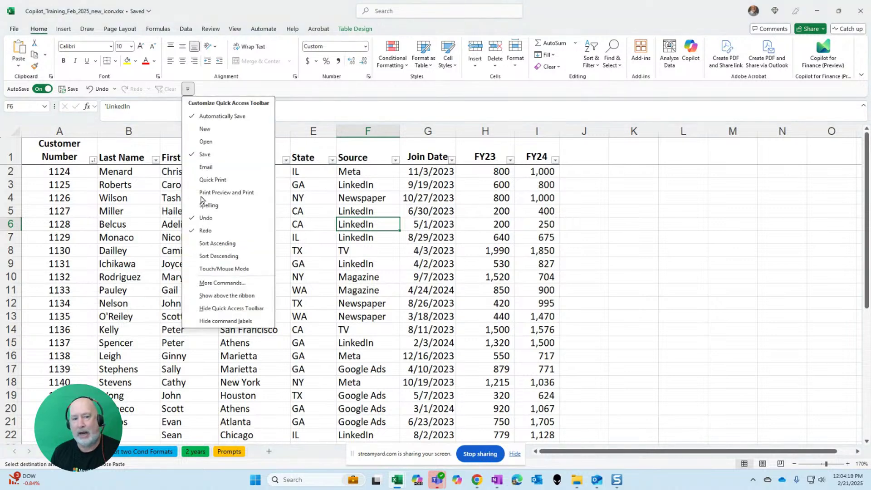
{"action": "left_click", "coordinate": [225, 296]}
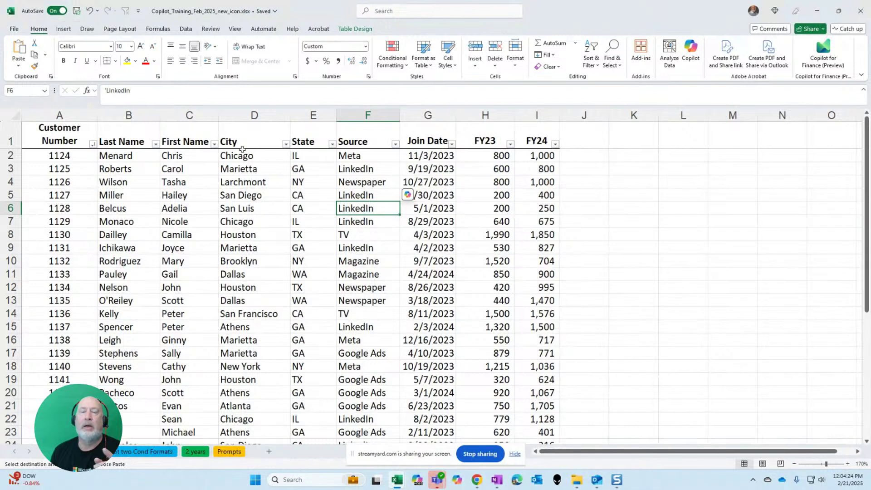
- Check the table design settings of the customer data from a cell inside it
{"action": "left_click", "coordinate": [335, 173]}
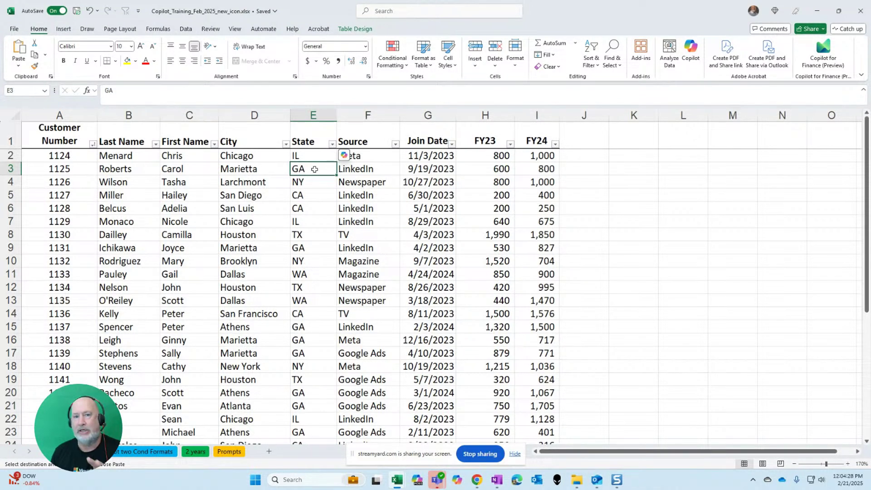
{"action": "left_click", "coordinate": [357, 29]}
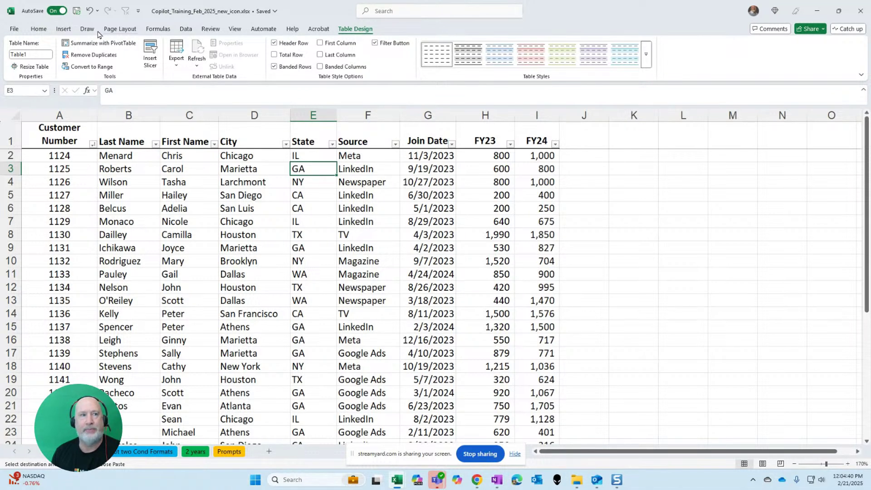
{"action": "left_click", "coordinate": [43, 31]}
{"action": "left_click", "coordinate": [253, 171]}
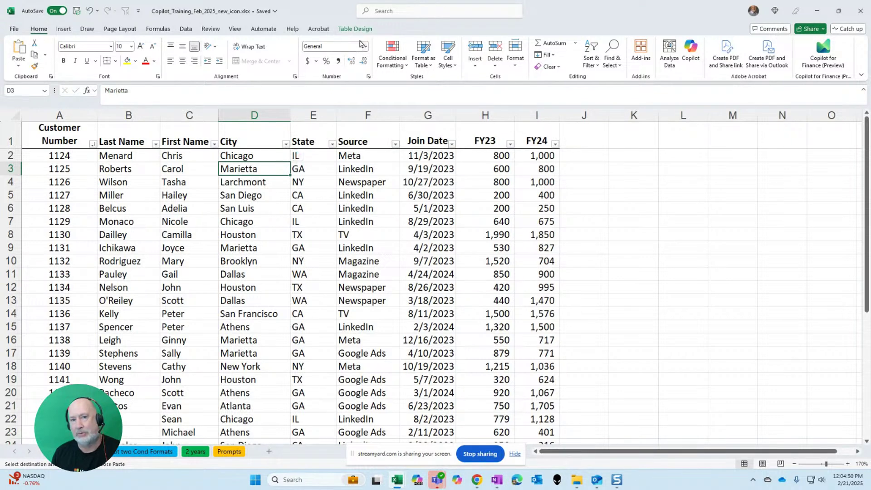
{"action": "left_click", "coordinate": [319, 169]}
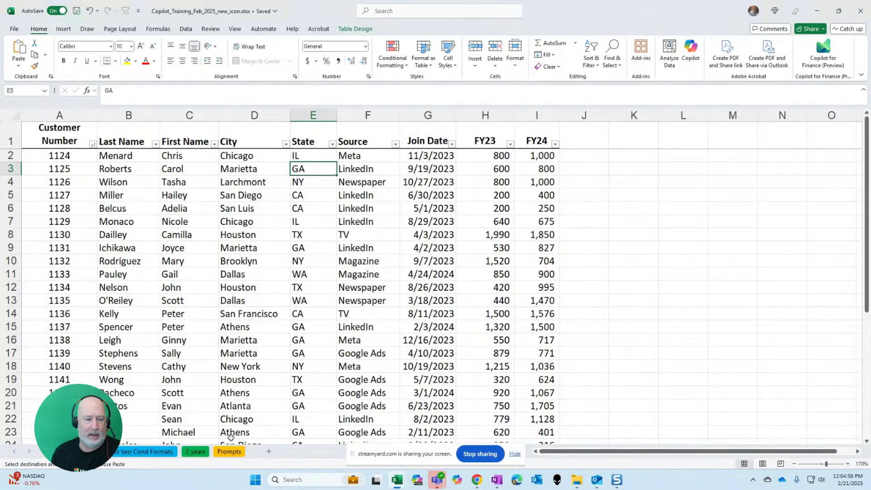
- Review the copied prompt on the Prompts sheet and find its matching FY23 column in the customer table
{"action": "left_click", "coordinate": [229, 451]}
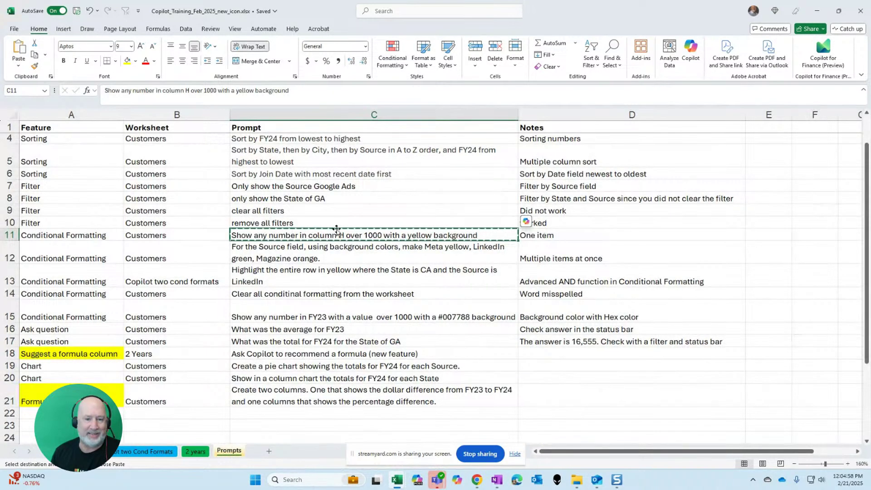
{"action": "left_click", "coordinate": [86, 452]}
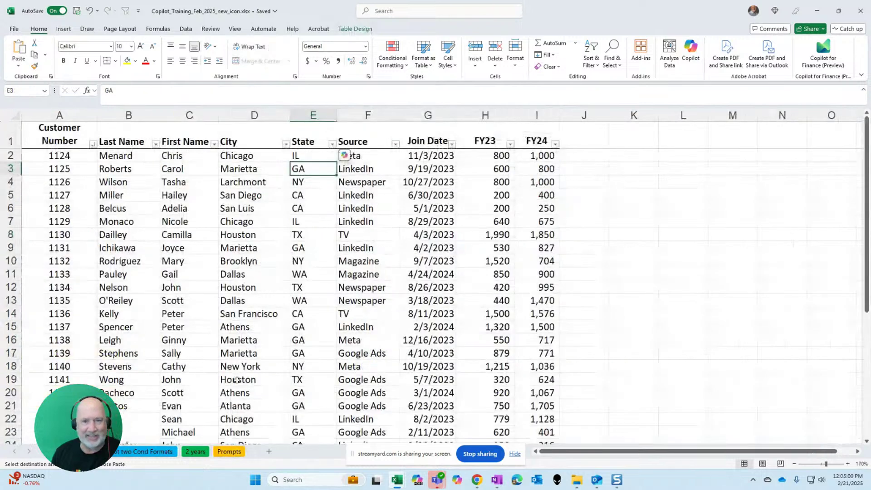
{"action": "left_click", "coordinate": [469, 146]}
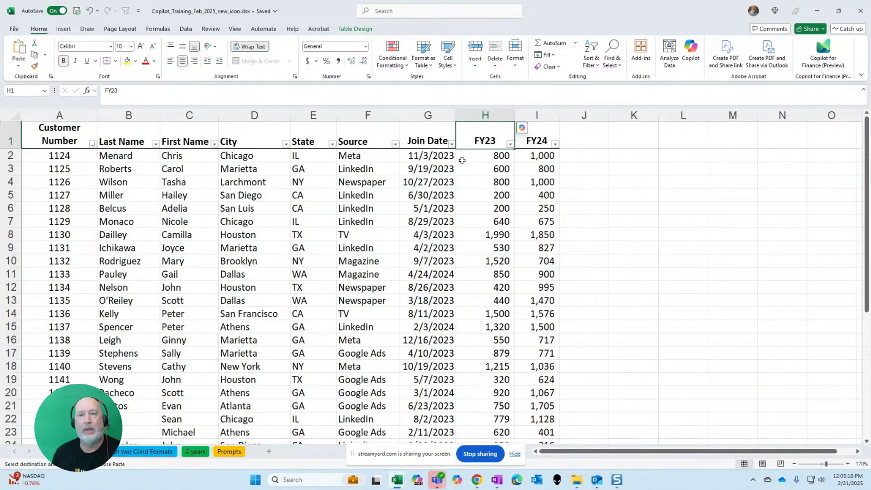
- Open Copilot for the customer table and submit the prompt "Show any number in column H over 1000 with a yellow background"
{"action": "left_click", "coordinate": [522, 129]}
{"action": "left_click", "coordinate": [522, 128]}
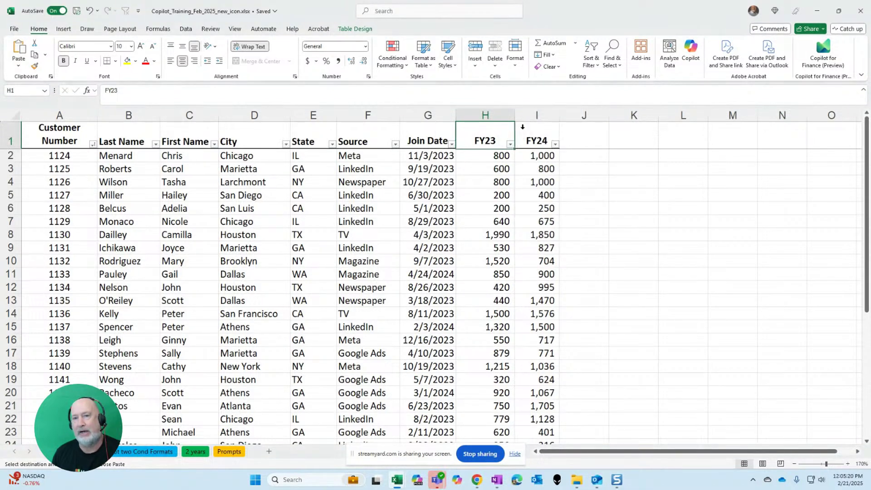
{"action": "left_click", "coordinate": [480, 180]}
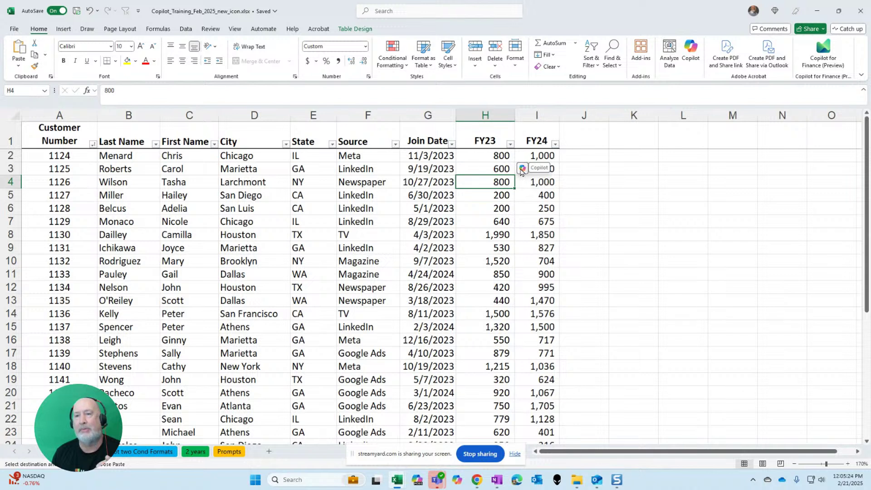
{"action": "left_click", "coordinate": [692, 55]}
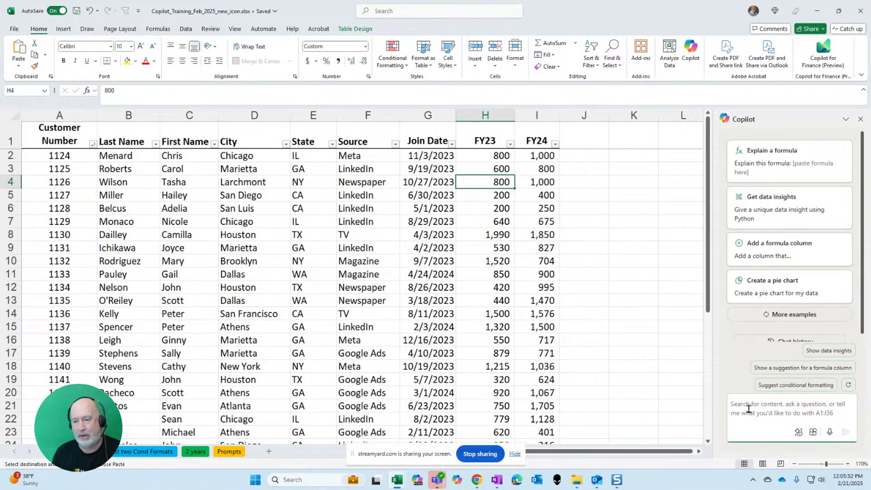
{"action": "type", "text": "Show any number in column H over 1000 with a yellow background"}
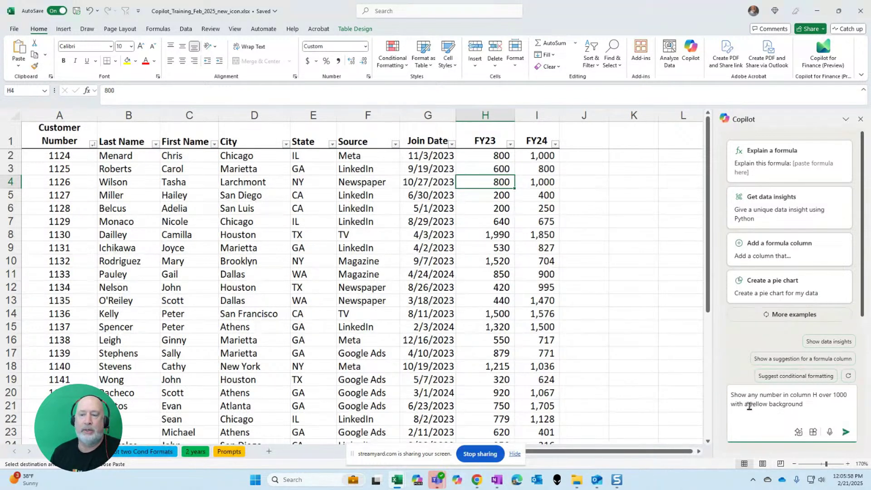
{"action": "left_click", "coordinate": [845, 433]}
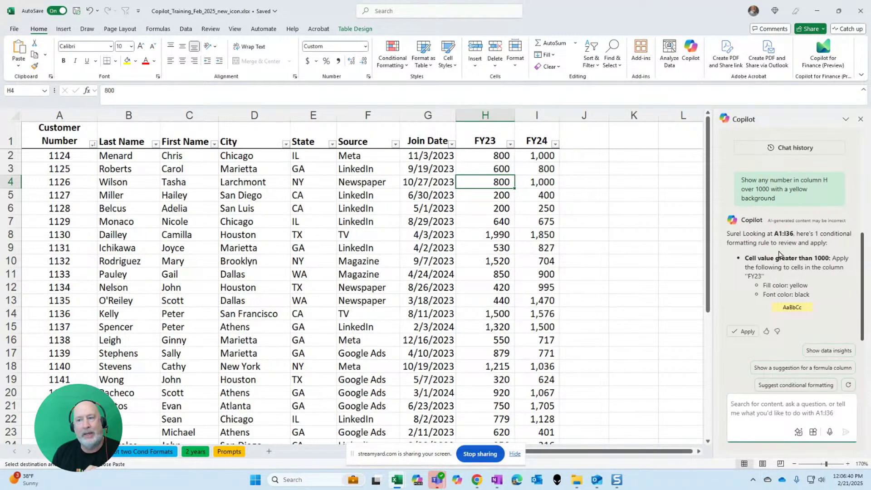
- Look over the customer rows and apply Copilot's suggested yellow-fill rule for FY23 values greater than 1000
{"action": "scroll", "coordinate": [586, 253], "scroll_direction": "down", "scroll_amount": 7}
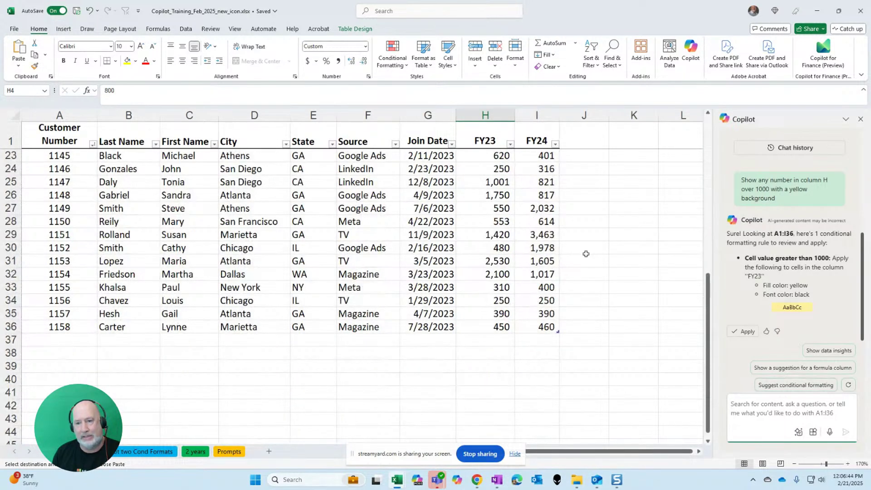
{"action": "scroll", "coordinate": [586, 253], "scroll_direction": "up", "scroll_amount": 7}
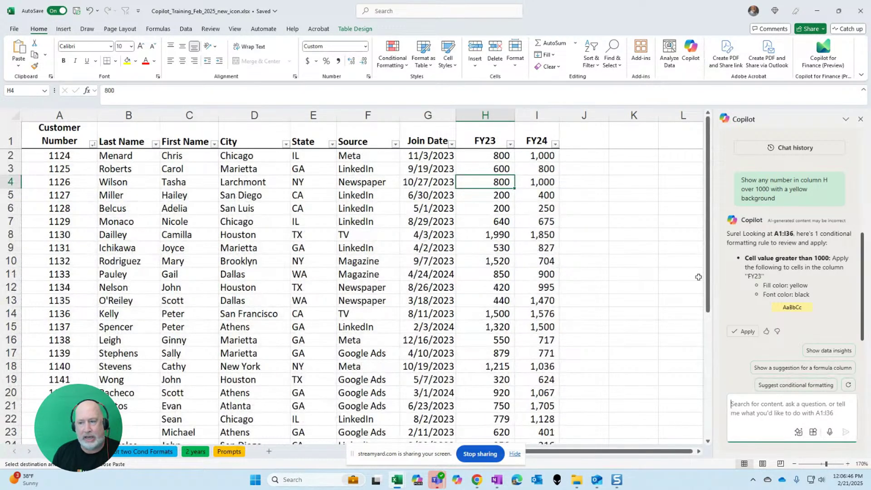
{"action": "left_click", "coordinate": [745, 335]}
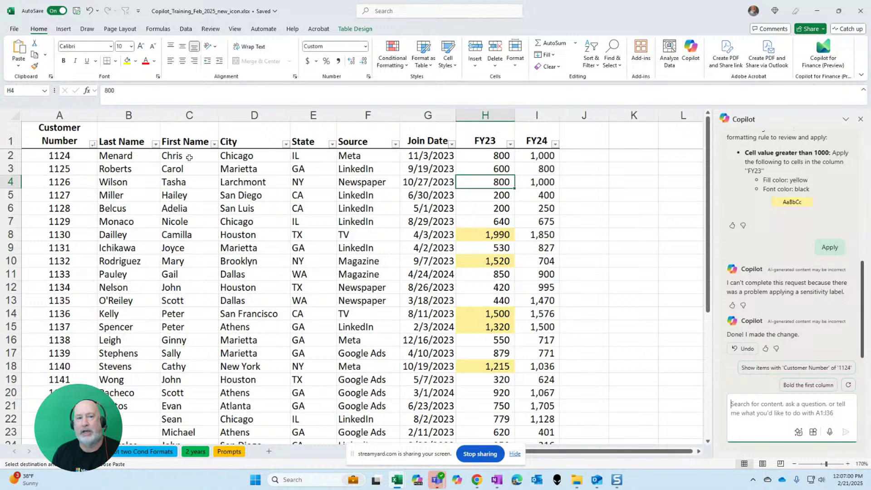
- Set the FY23 value in cell H2 to 1200 to test the conditional formatting
{"action": "left_click", "coordinate": [499, 156]}
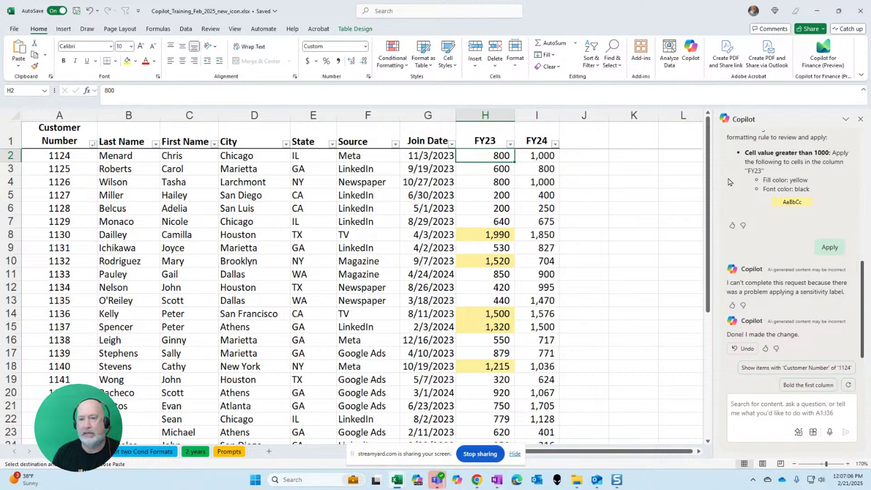
{"action": "type", "text": "1200"}
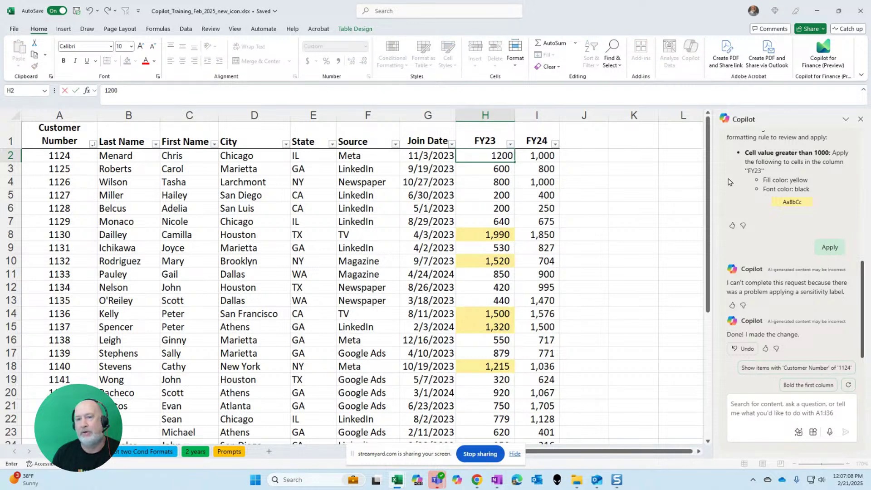
{"action": "key", "text": "Return"}
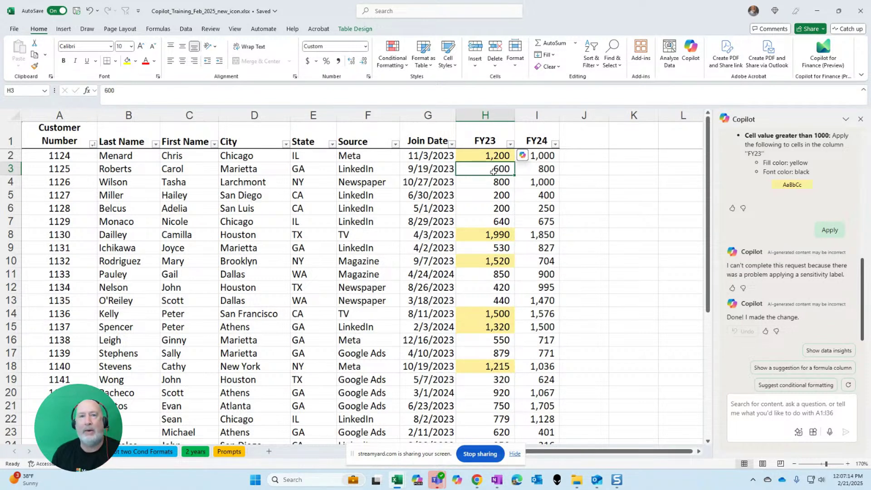
- Review the FY23 greater-than-1000 rule and its applied range in the Conditional Formatting Rules Manager without changing it
{"action": "left_click", "coordinate": [394, 63]}
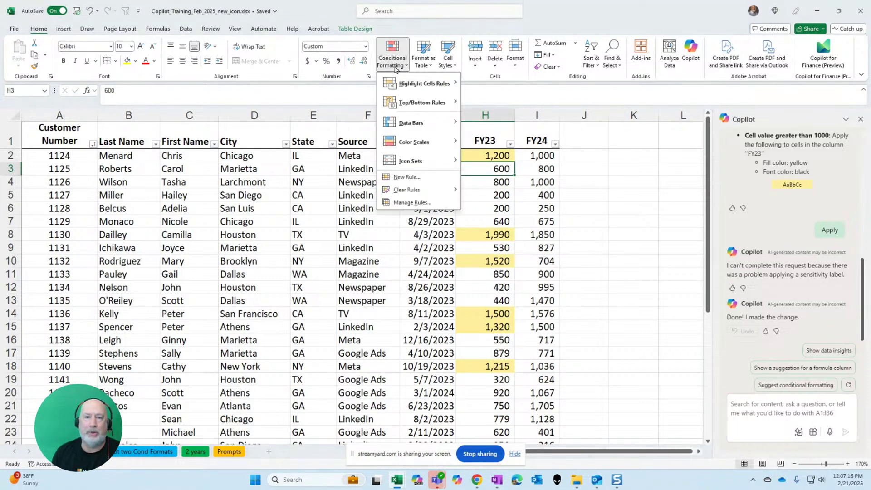
{"action": "mouse_move", "coordinate": [403, 84]}
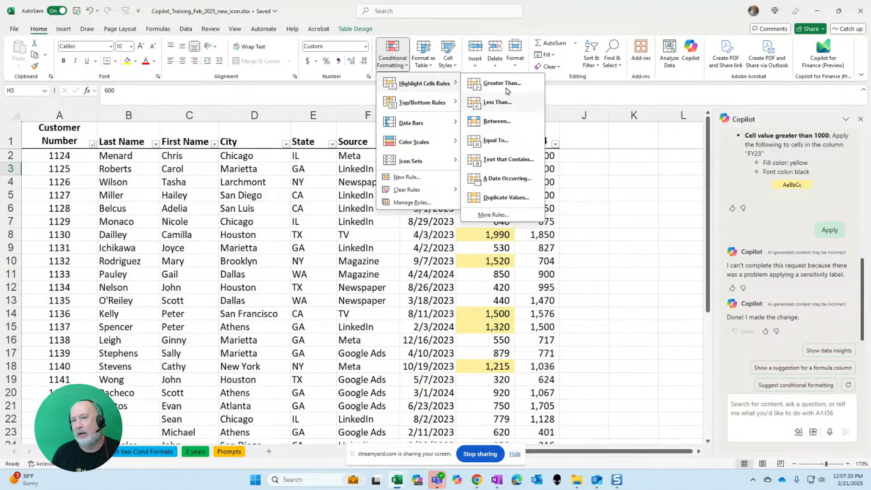
{"action": "left_click", "coordinate": [412, 203]}
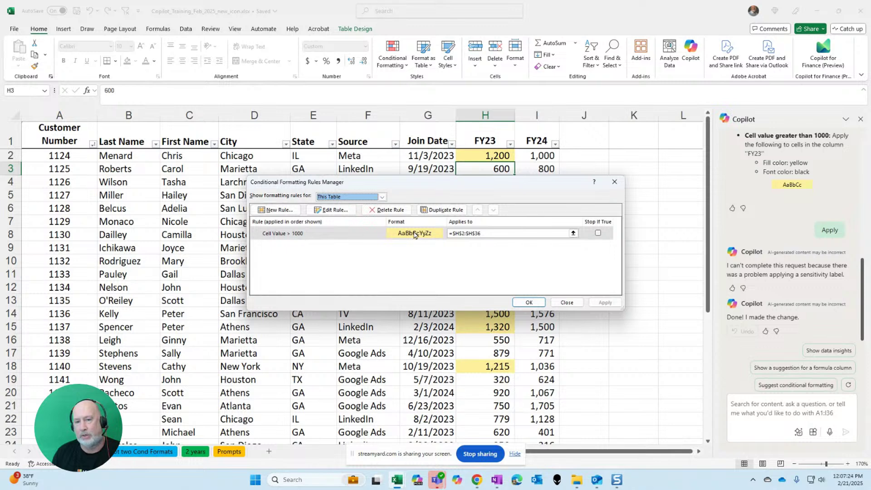
{"action": "left_click", "coordinate": [564, 303]}
{"action": "left_click", "coordinate": [494, 218]}
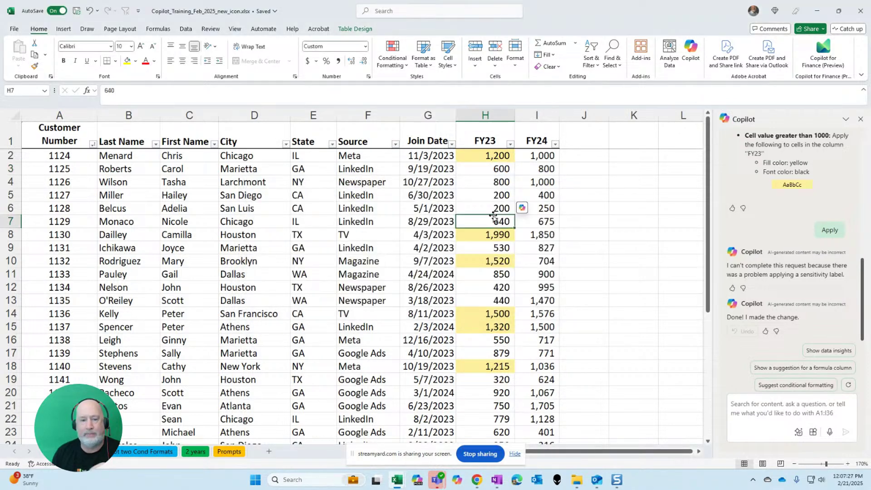
- Copy the prompt "Highlight the entire row in yellow where the State is CA and the Source is LinkedIn" from the Prompts sheet
{"action": "left_click", "coordinate": [230, 451]}
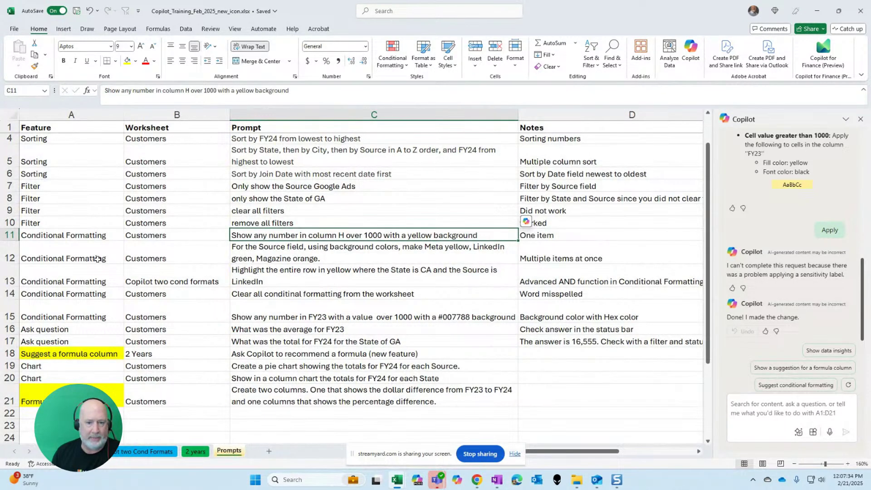
{"action": "left_click", "coordinate": [303, 278]}
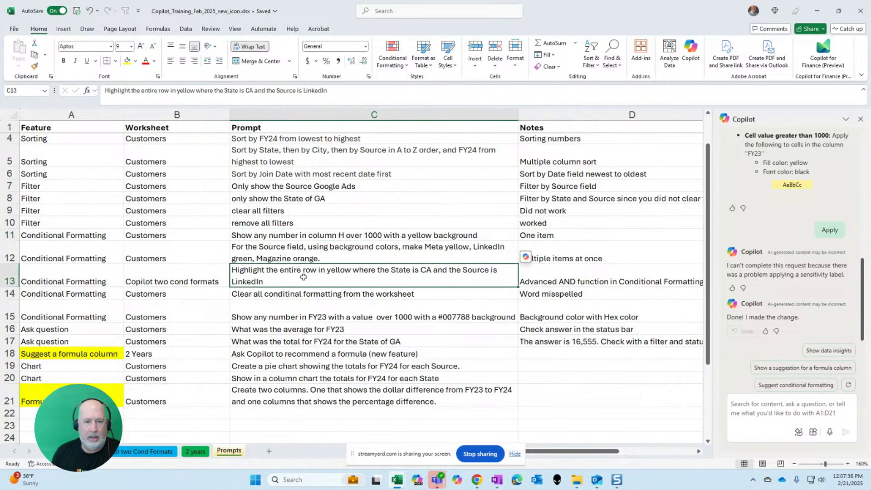
{"action": "right_click", "coordinate": [304, 278]}
{"action": "left_click", "coordinate": [324, 189]}
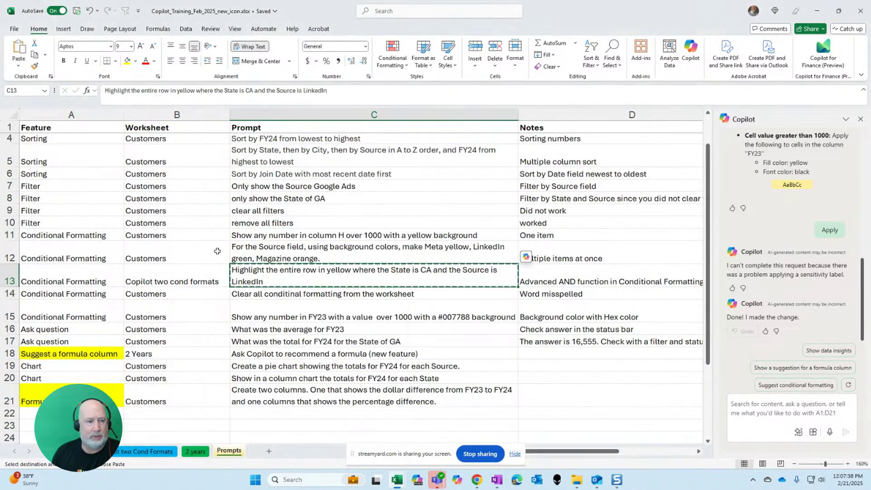
- Check which worksheet the copied prompt belongs to and select Source cell F3 on the Copilot two Cond Formats sheet
{"action": "left_click", "coordinate": [198, 274]}
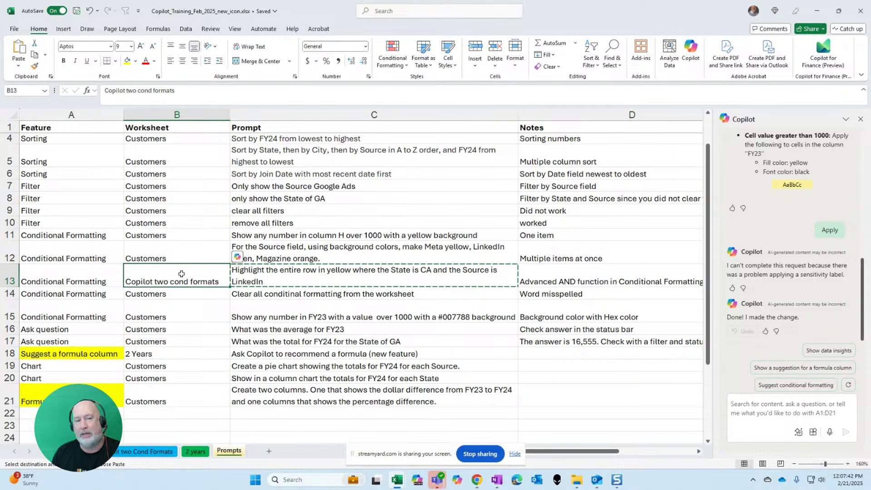
{"action": "left_click", "coordinate": [146, 452]}
{"action": "left_click", "coordinate": [345, 188]}
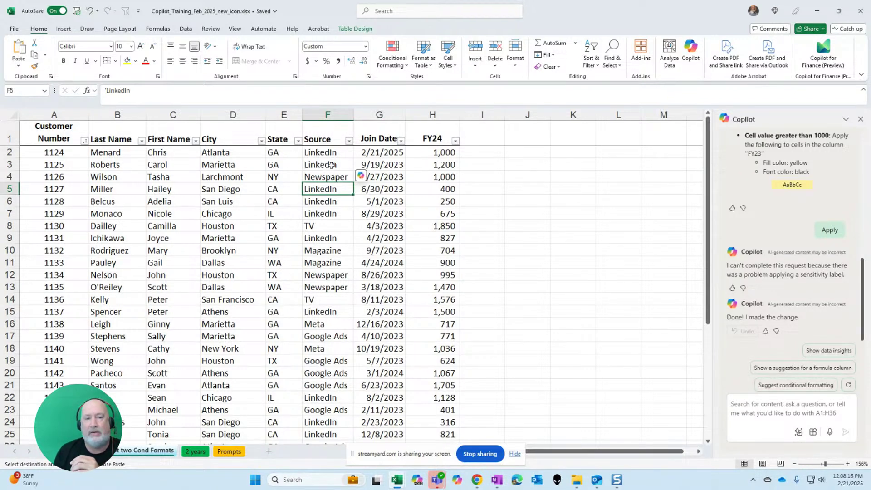
{"action": "left_click", "coordinate": [229, 452]}
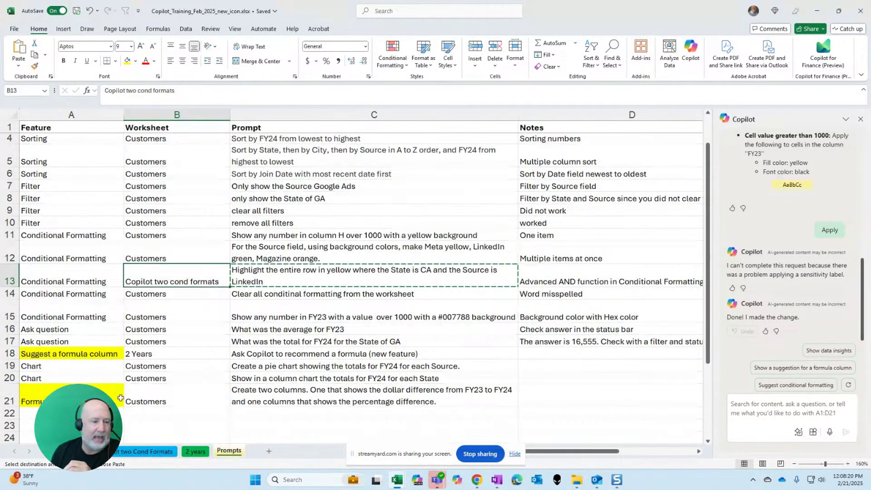
{"action": "left_click", "coordinate": [149, 451]}
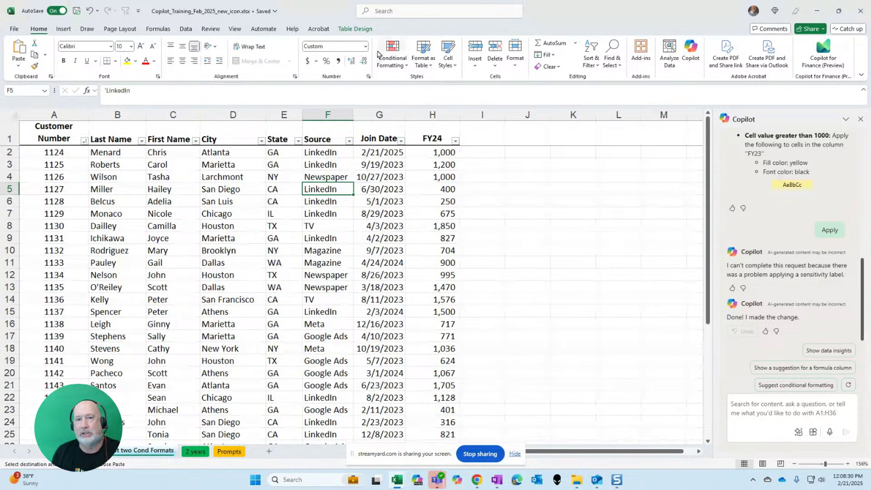
{"action": "left_click", "coordinate": [393, 65]}
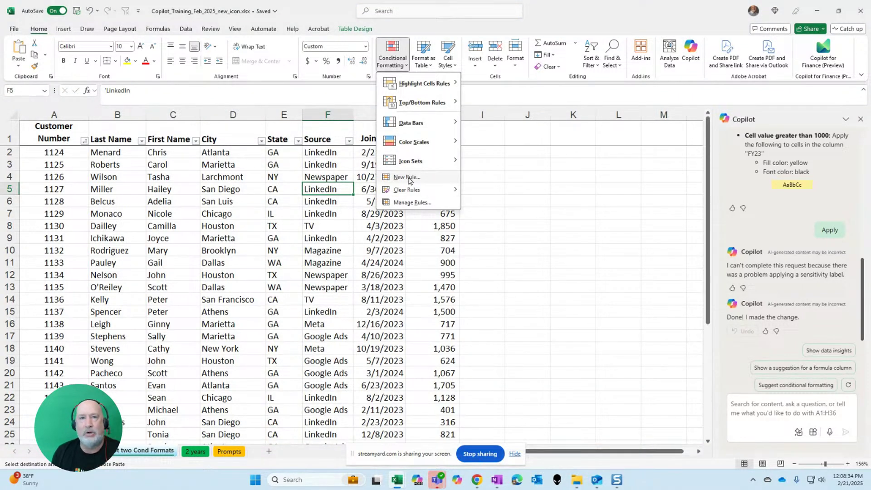
{"action": "left_click", "coordinate": [329, 167]}
{"action": "left_click", "coordinate": [347, 165]}
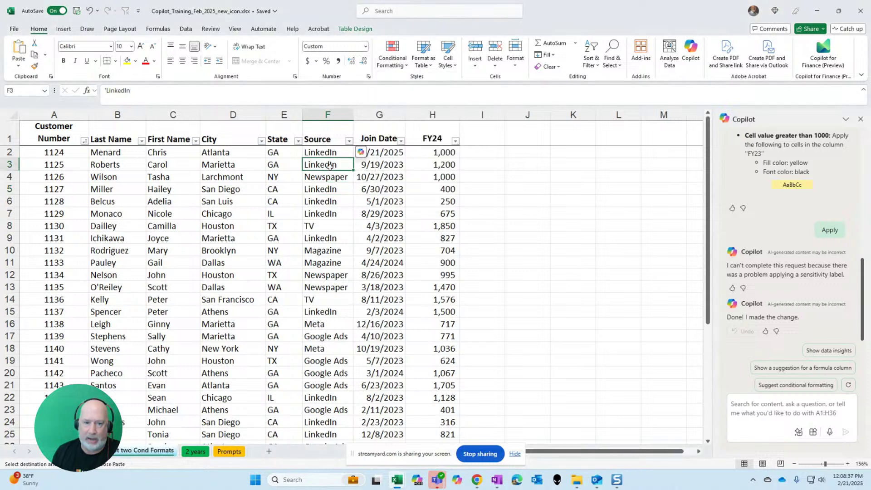
- Submit the copied prompt to Copilot and apply its suggested yellow-fill rule for rows with State CA and Source LinkedIn
{"action": "left_click", "coordinate": [750, 405]}
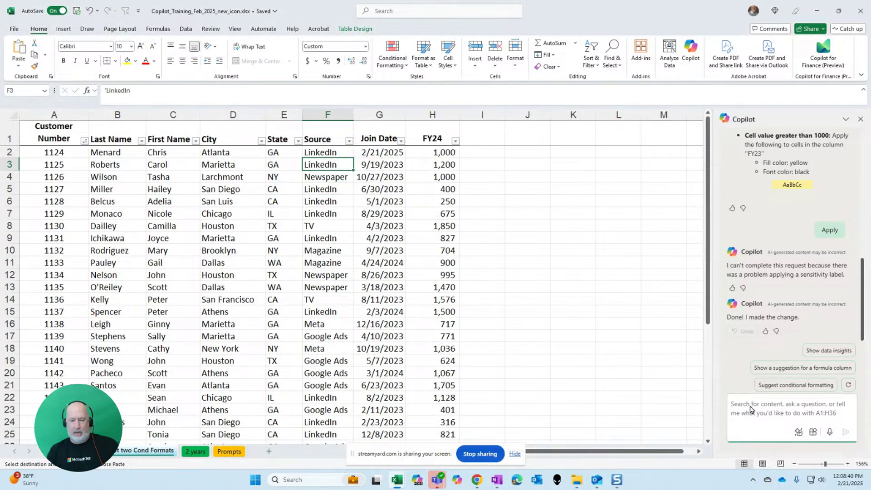
{"action": "key", "text": "ctrl+v"}
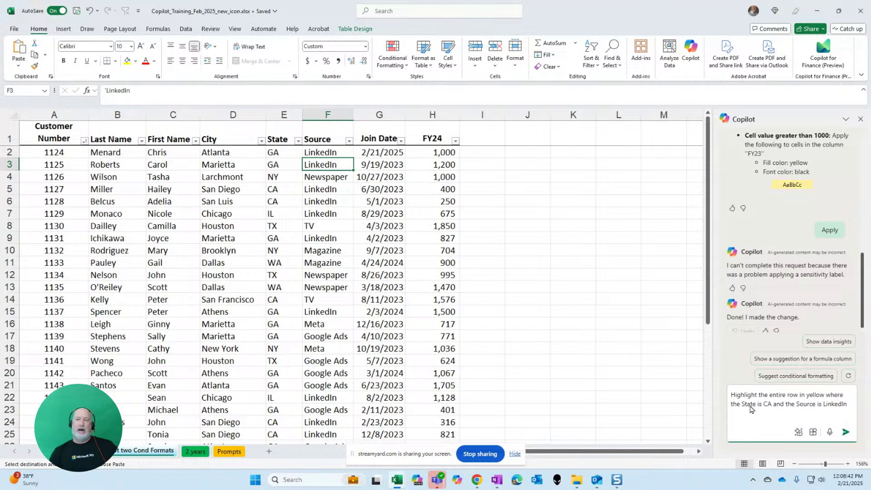
{"action": "left_click", "coordinate": [846, 433]}
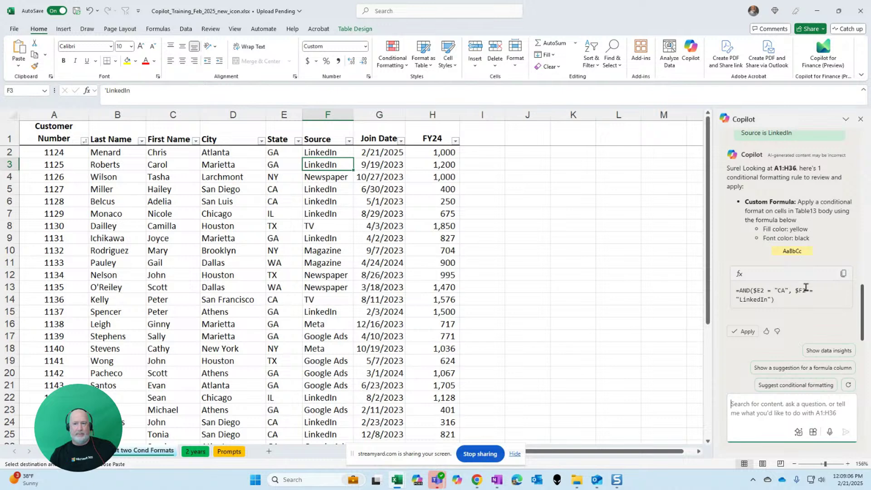
{"action": "left_click", "coordinate": [747, 335]}
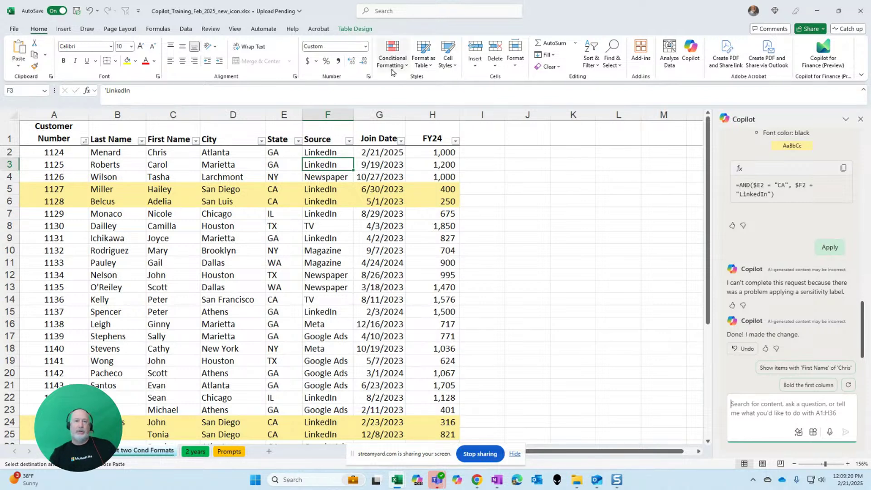
- Examine the new rule's AND formula, fill and applied range in the Conditional Formatting Rules Manager, leaving the rule as is
{"action": "left_click", "coordinate": [391, 53]}
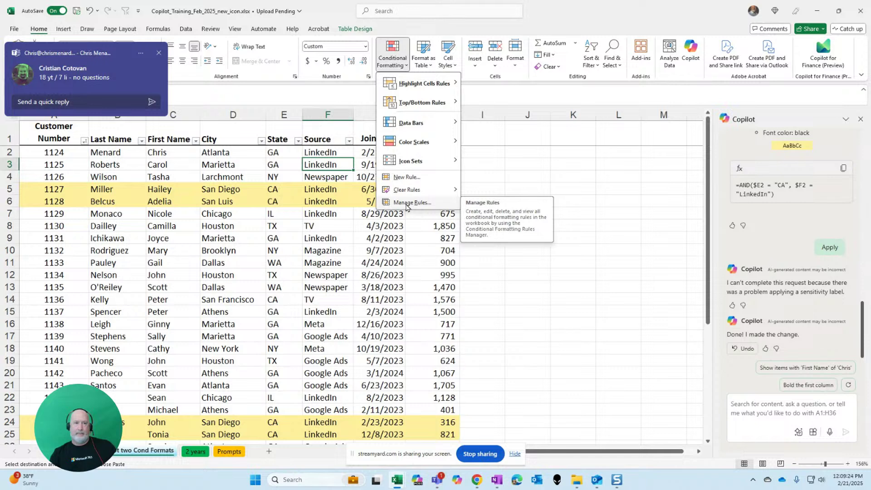
{"action": "left_click", "coordinate": [407, 204]}
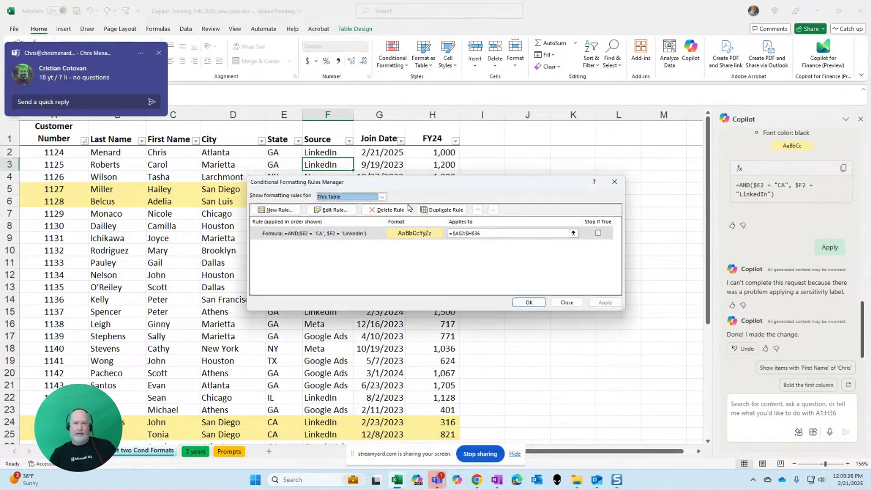
{"action": "left_click", "coordinate": [329, 210]}
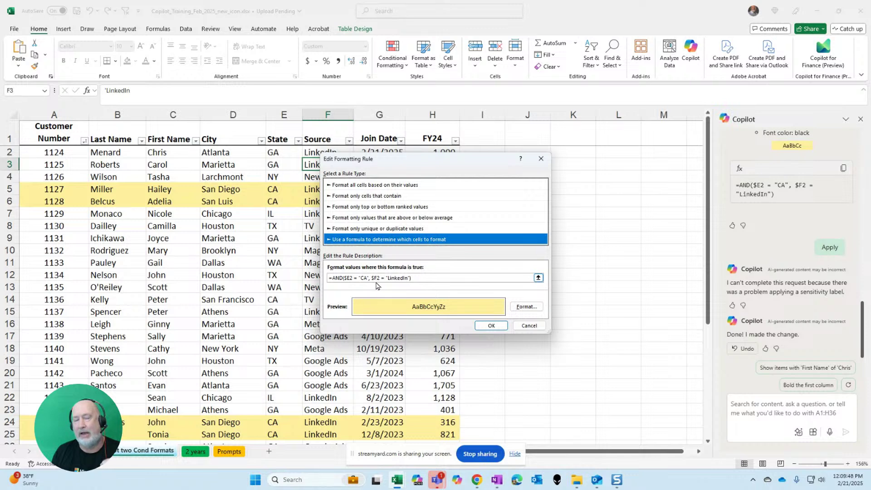
{"action": "left_click", "coordinate": [527, 327]}
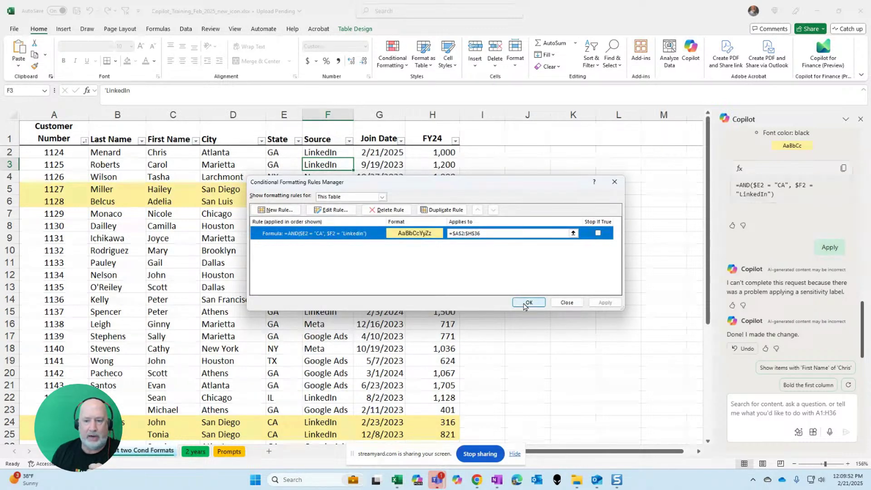
{"action": "left_click", "coordinate": [566, 305]}
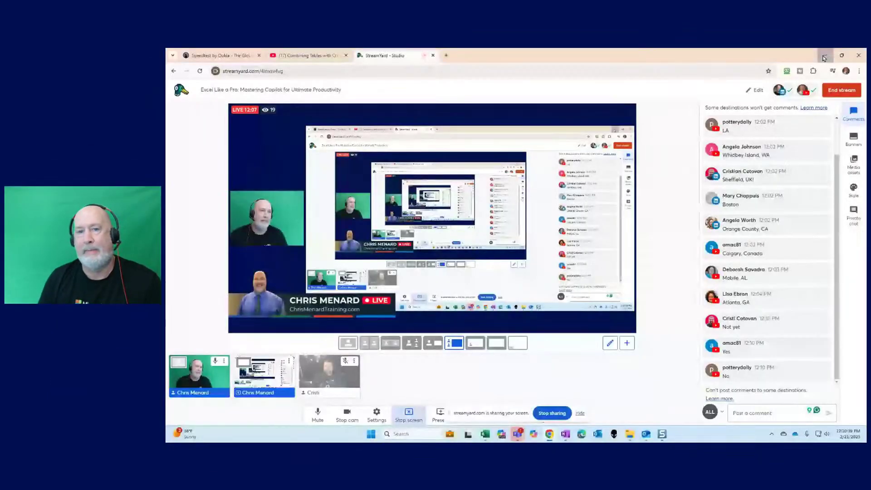
- Return to the Excel workbook and look up the formula-column suggestion prompt and its worksheet on the Prompts sheet
{"action": "left_click", "coordinate": [823, 57]}
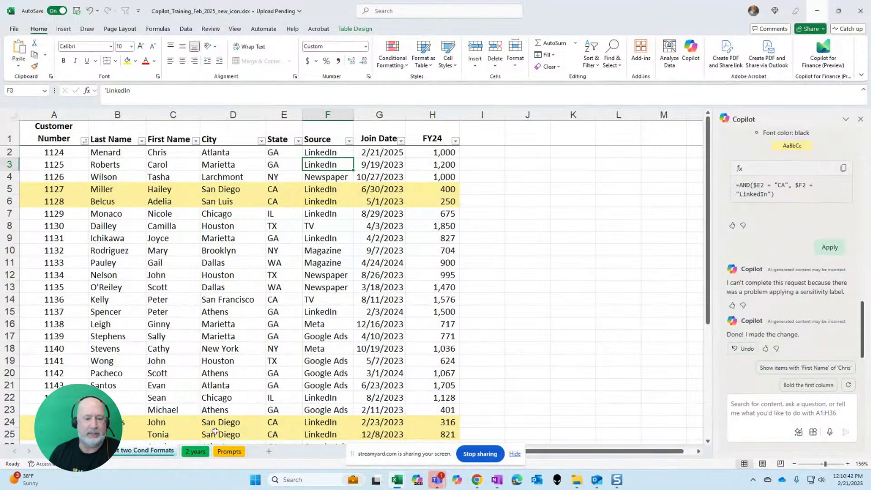
{"action": "left_click", "coordinate": [225, 455]}
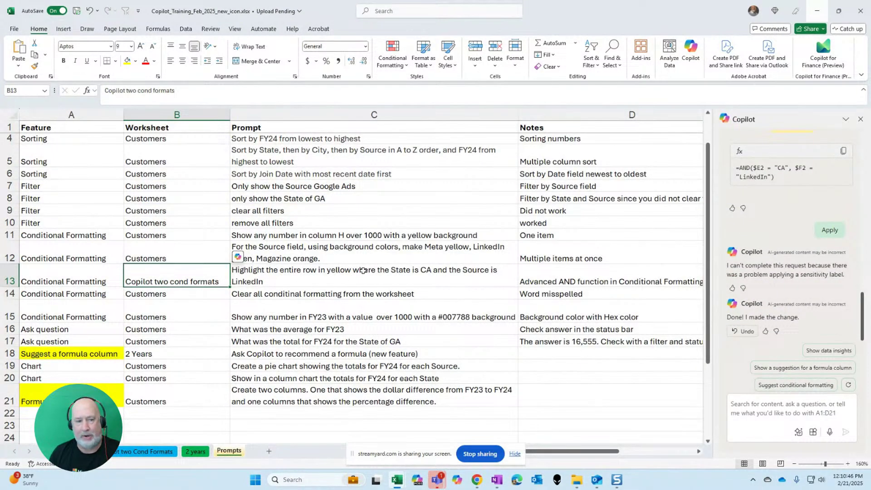
{"action": "scroll", "coordinate": [363, 271], "scroll_direction": "down", "scroll_amount": 3}
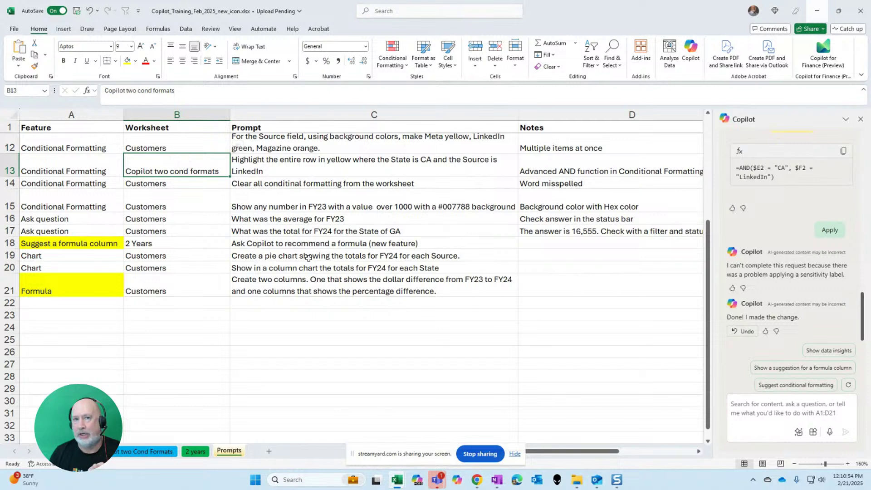
{"action": "left_click", "coordinate": [282, 244]}
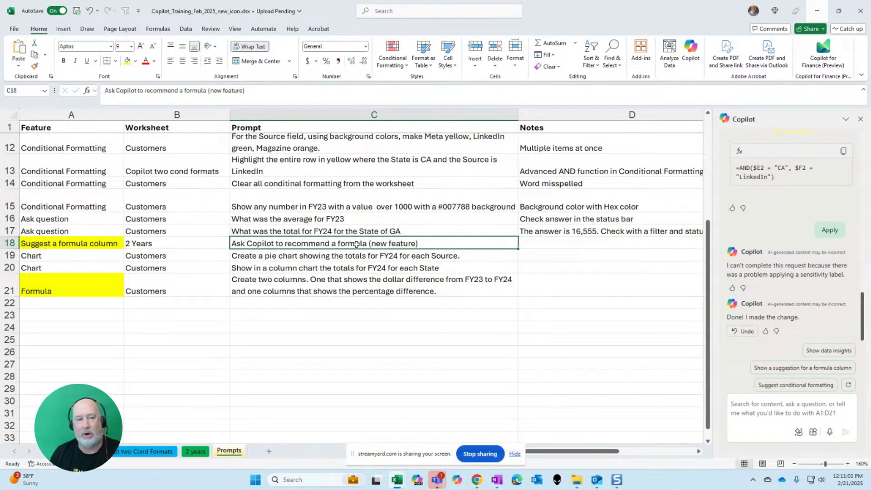
{"action": "left_click", "coordinate": [187, 245]}
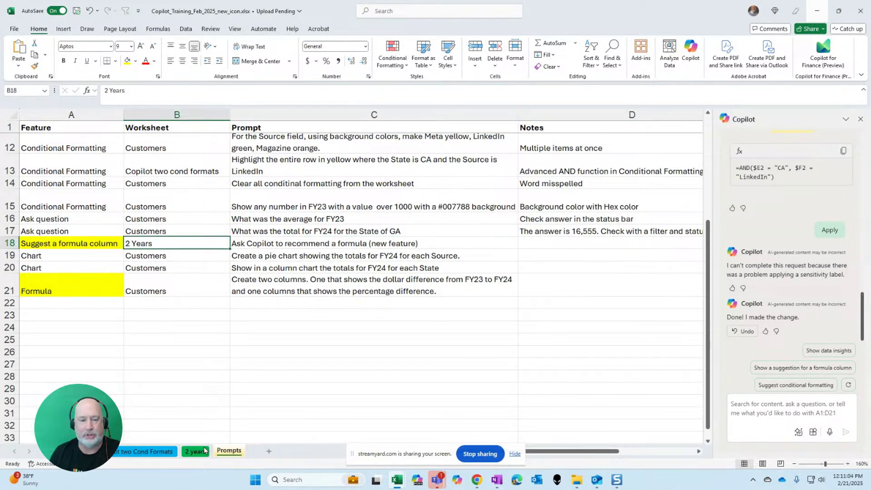
- Open the 2 years sheet and ask Copilot to suggest conditional formatting for the dealership invoice table
{"action": "left_click", "coordinate": [200, 451]}
{"action": "left_click", "coordinate": [277, 192]}
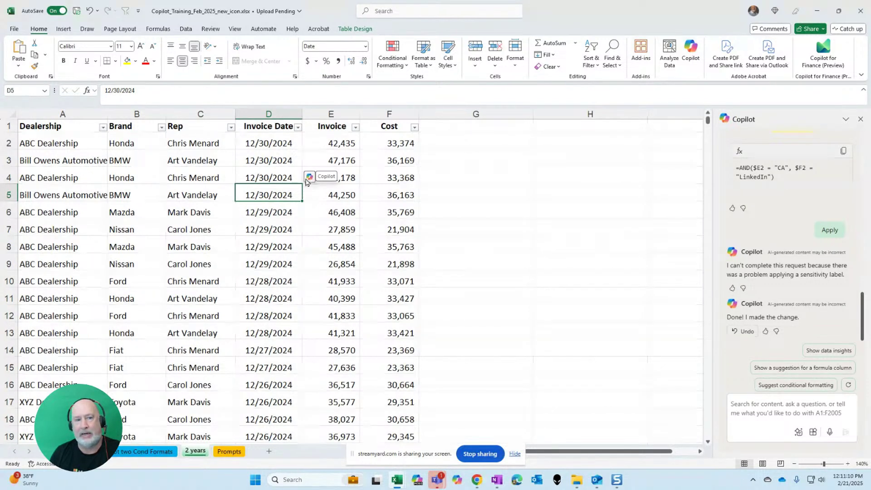
{"action": "left_click", "coordinate": [194, 190]}
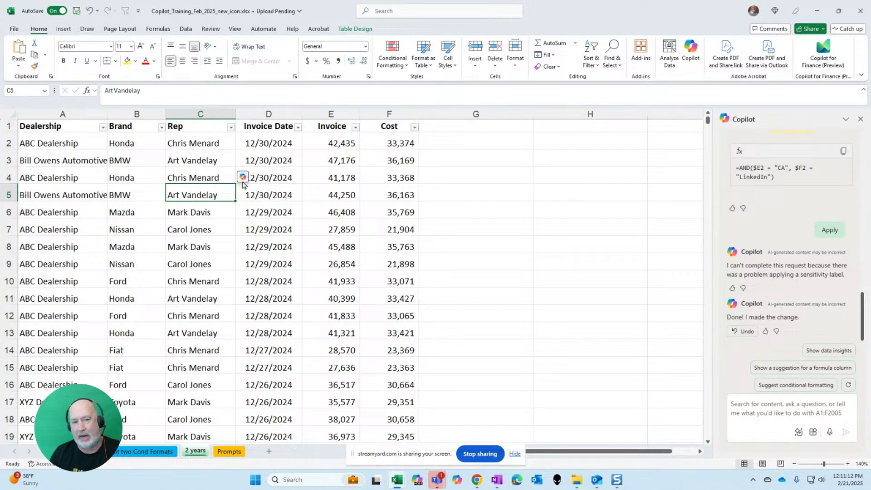
{"action": "left_click", "coordinate": [148, 214]}
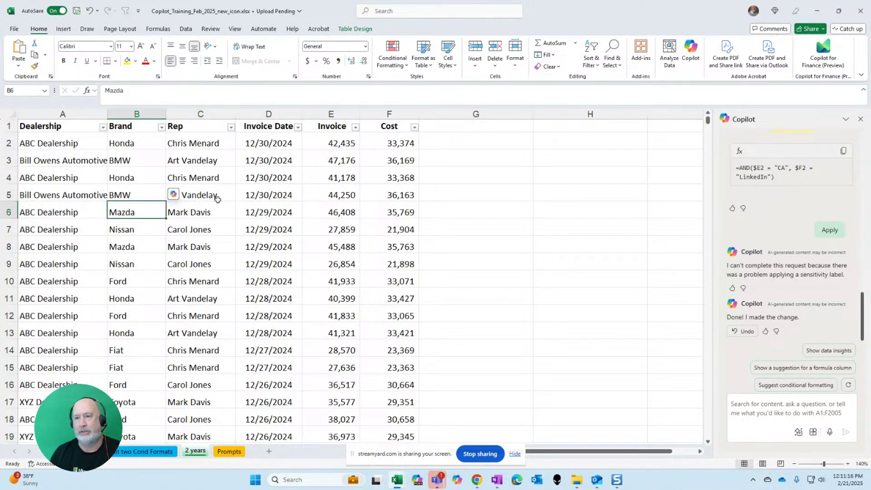
{"action": "left_click", "coordinate": [173, 195]}
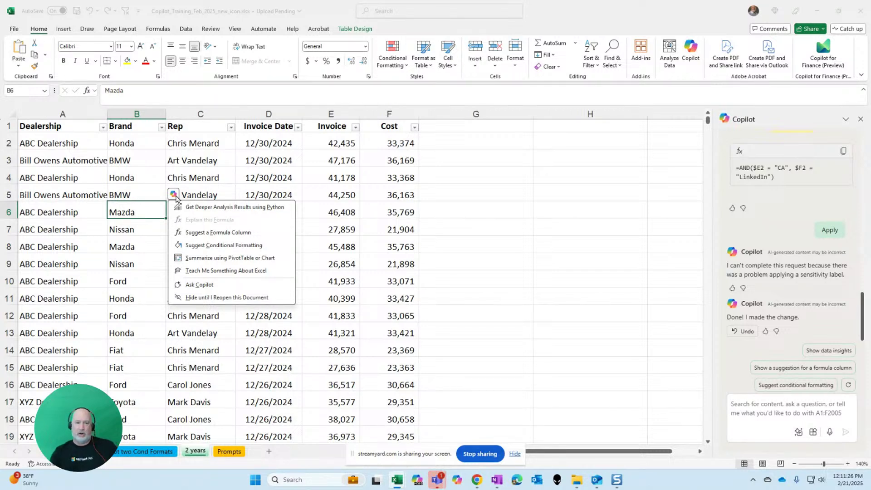
{"action": "left_click", "coordinate": [232, 247]}
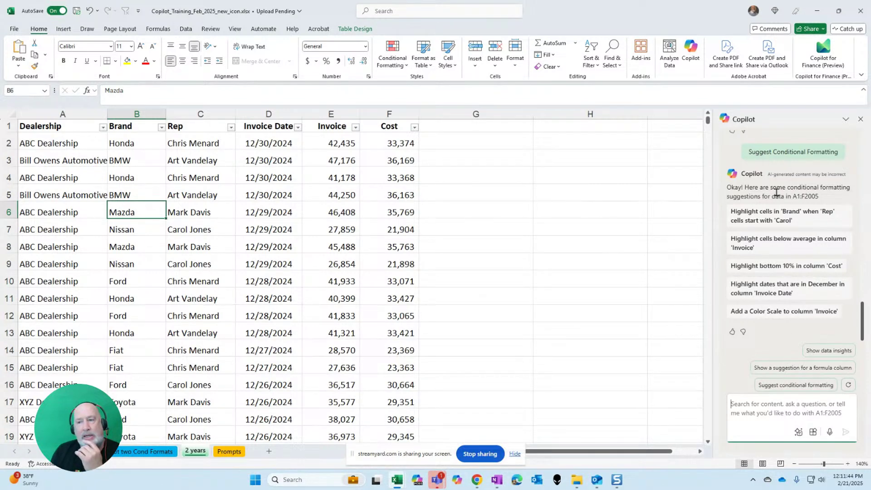
- Choose Copilot's suggestion to highlight cells below average in column 'Invoice' and apply its yellow-fill rule
{"action": "left_click", "coordinate": [789, 247]}
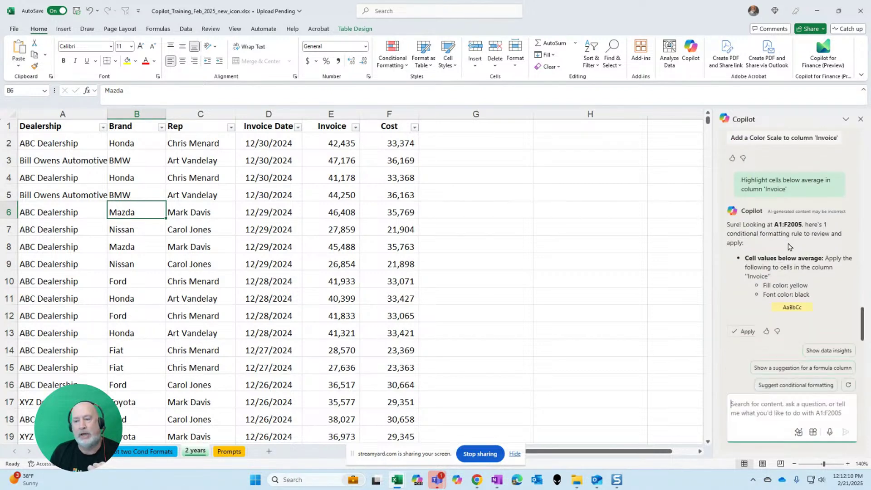
{"action": "left_click", "coordinate": [746, 335]}
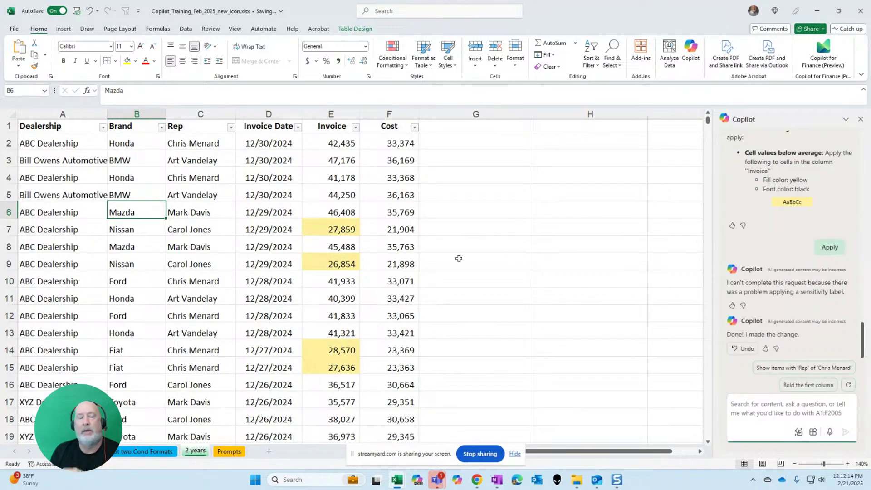
{"action": "left_click", "coordinate": [328, 142]}
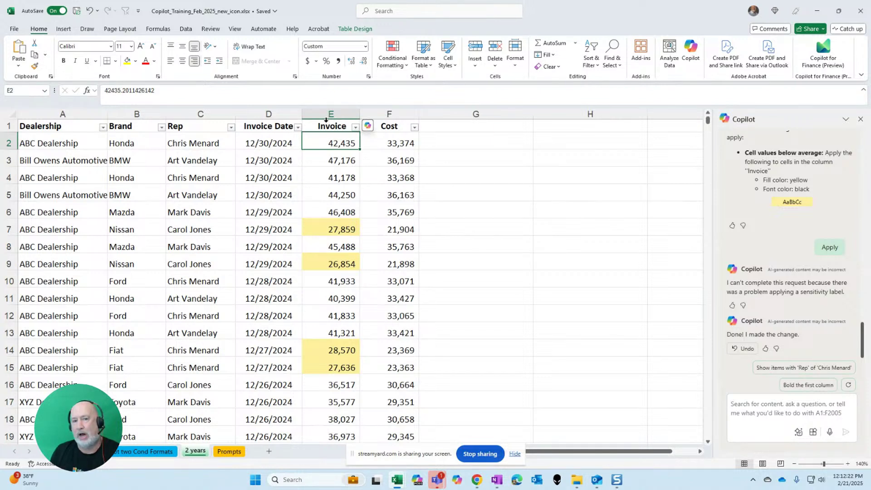
{"action": "left_click", "coordinate": [325, 120]}
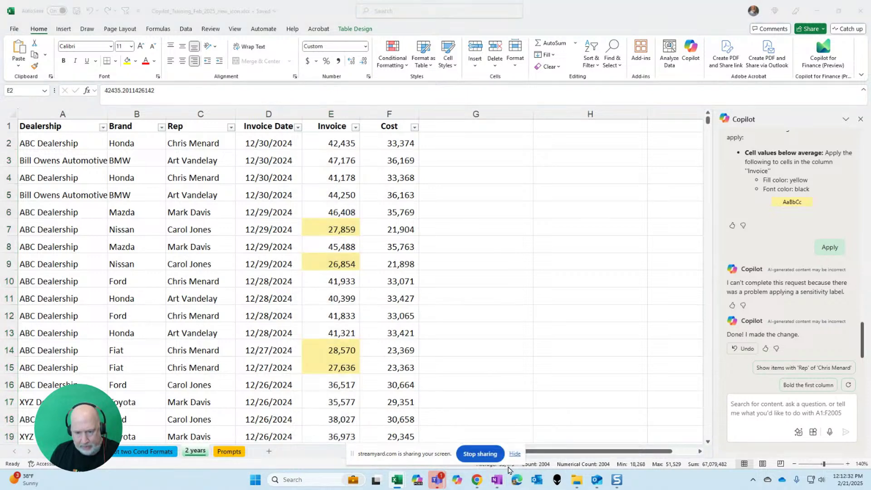
{"action": "left_click", "coordinate": [552, 177]}
{"action": "key", "text": "ctrl+v"}
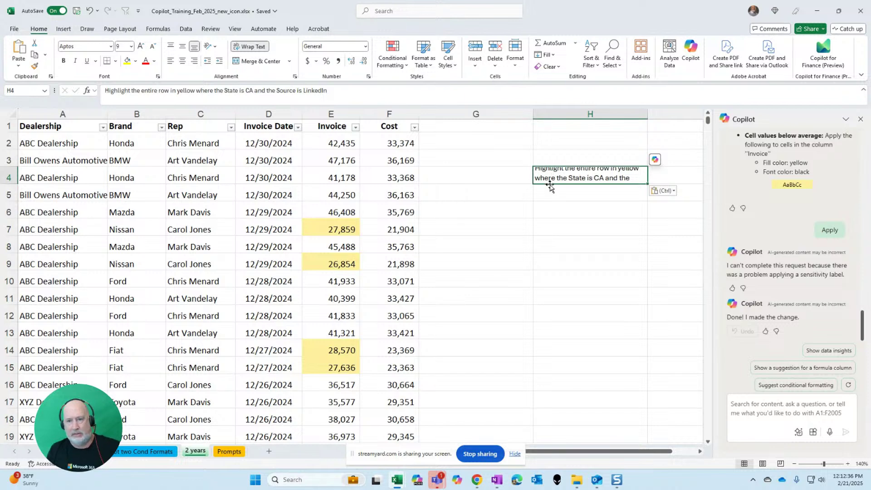
{"action": "key", "text": "Delete"}
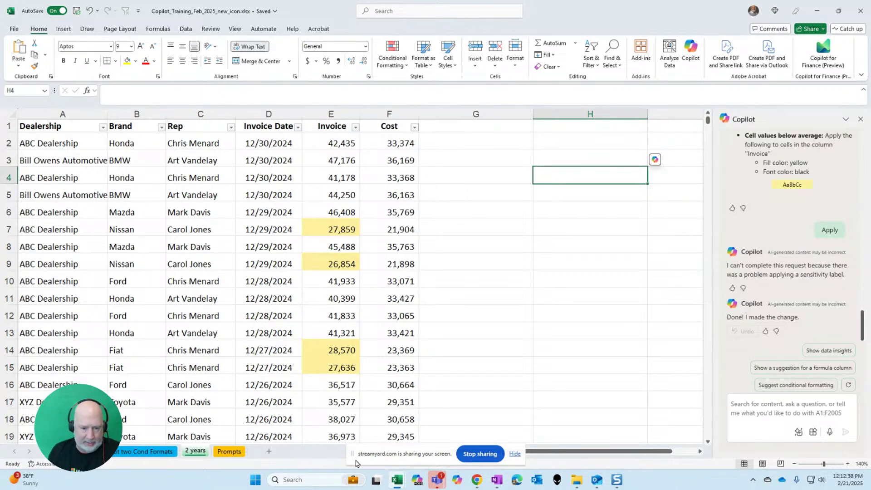
- Select the dealership table's Invoice column to check its average
{"action": "left_click_drag", "start_coordinate": [353, 459], "coordinate": [214, 455]}
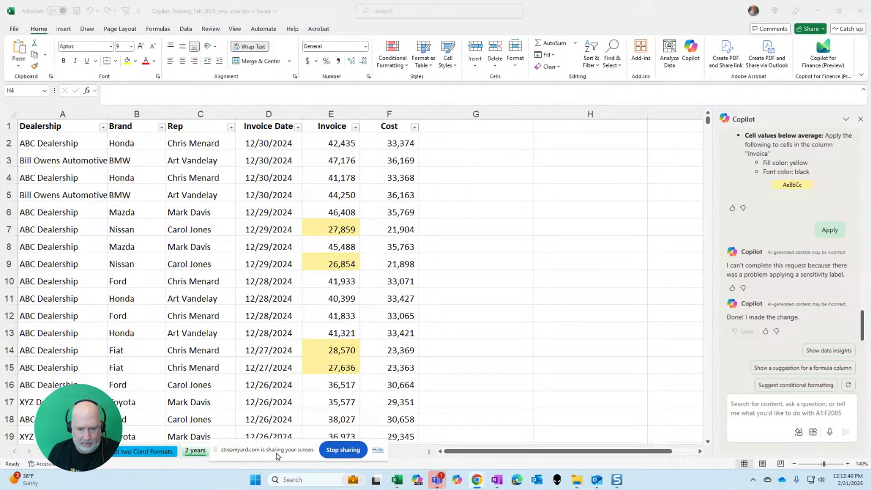
{"action": "left_click", "coordinate": [329, 119]}
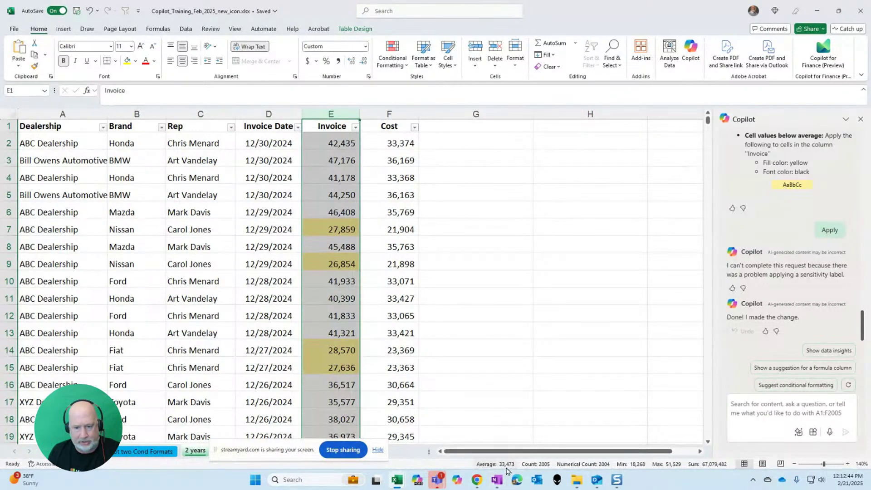
{"action": "left_click", "coordinate": [343, 142]}
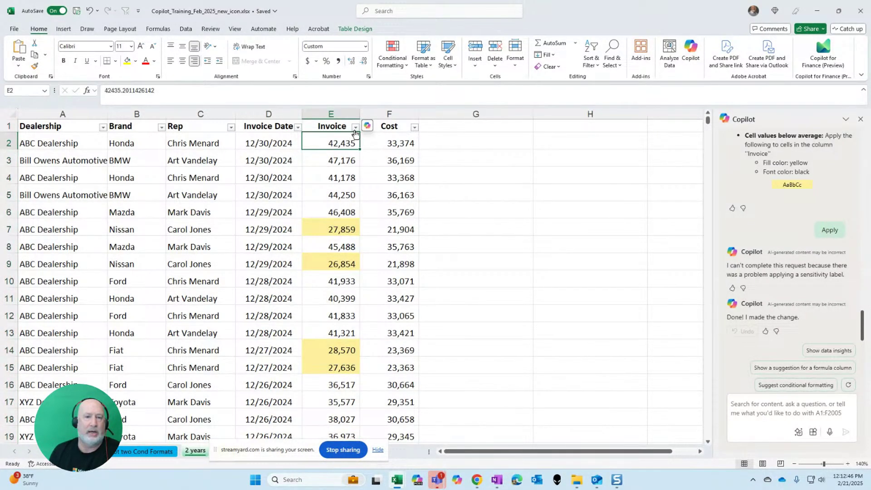
- Sort the dealership table by Invoice from smallest to largest and find the row where the below-average highlighting ends
{"action": "left_click", "coordinate": [355, 128]}
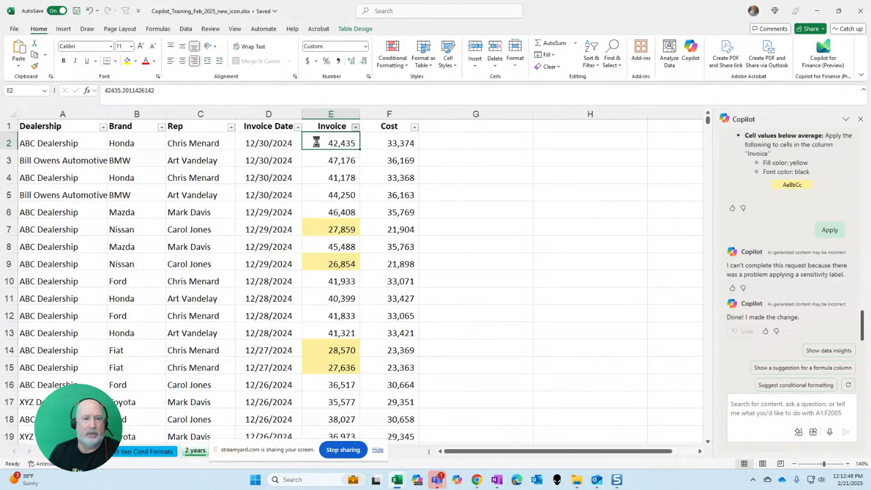
{"action": "scroll", "coordinate": [440, 208], "scroll_direction": "down", "scroll_amount": 12}
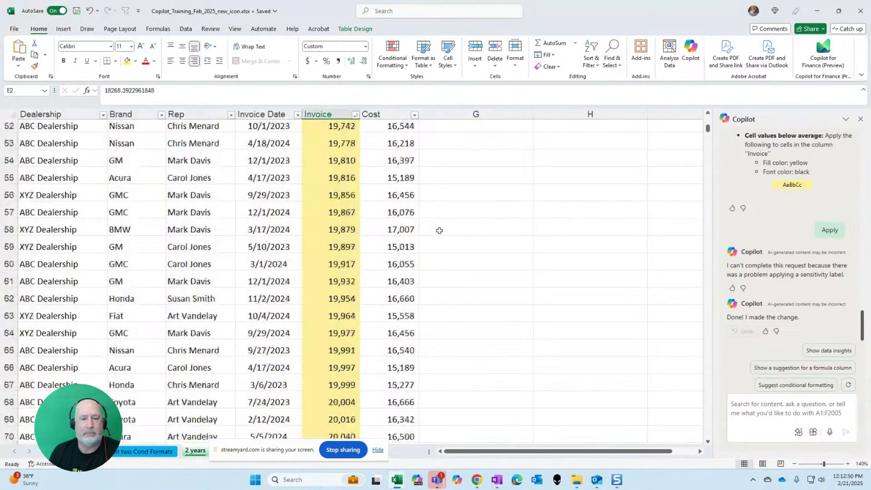
{"action": "scroll", "coordinate": [440, 230], "scroll_direction": "down", "scroll_amount": 20}
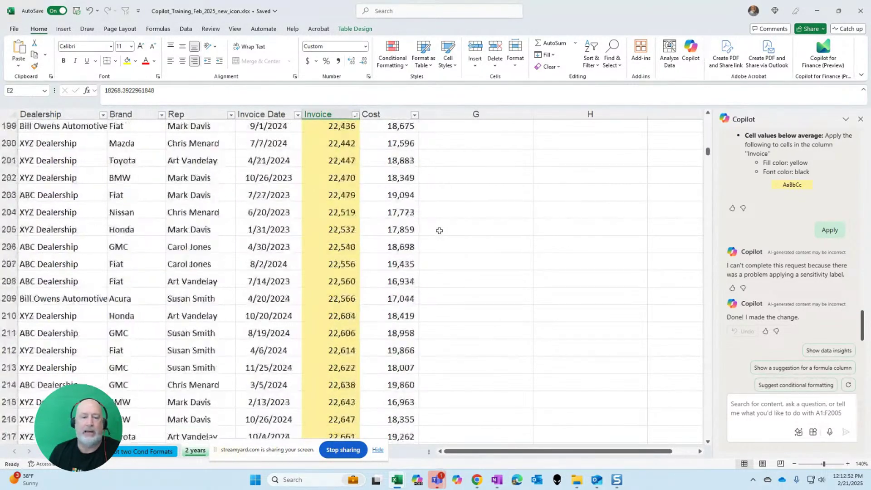
{"action": "scroll", "coordinate": [439, 231], "scroll_direction": "down", "scroll_amount": 20}
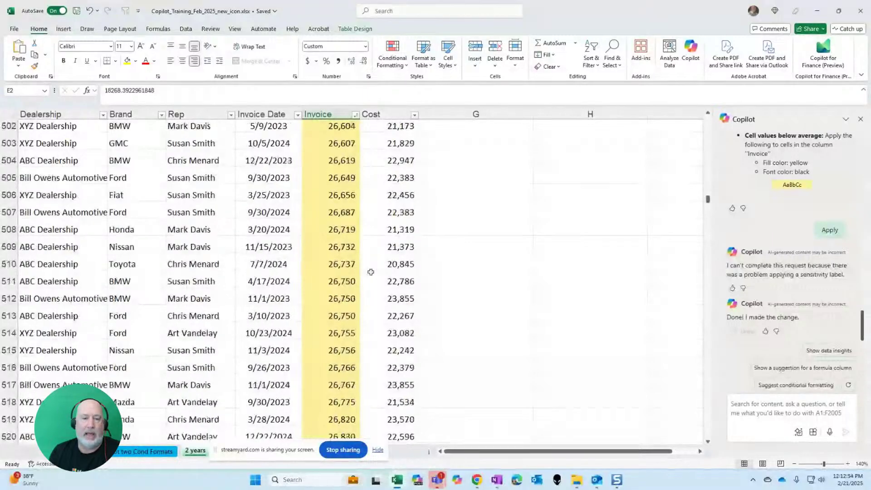
{"action": "left_click", "coordinate": [371, 271]}
{"action": "scroll", "coordinate": [575, 275], "scroll_direction": "down", "scroll_amount": 18}
{"action": "scroll", "coordinate": [575, 274], "scroll_direction": "down", "scroll_amount": 18}
{"action": "left_click_drag", "start_coordinate": [707, 220], "coordinate": [708, 276]}
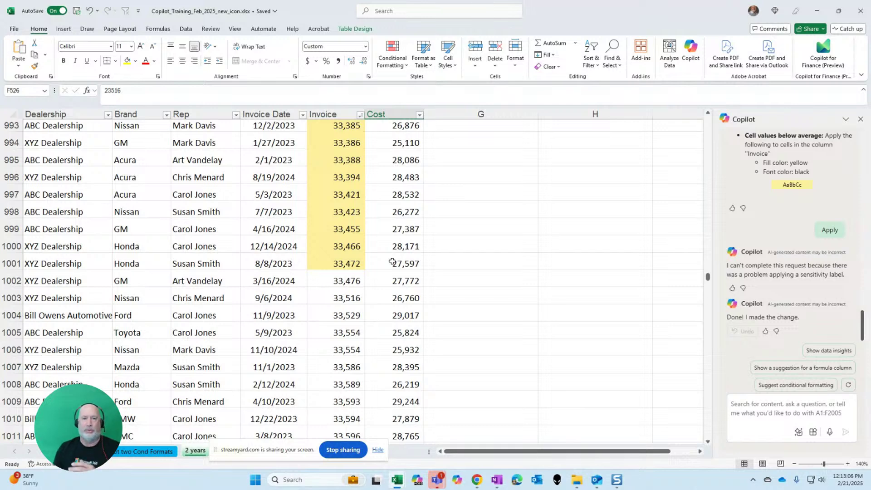
{"action": "scroll", "coordinate": [379, 312], "scroll_direction": "up", "scroll_amount": 20}
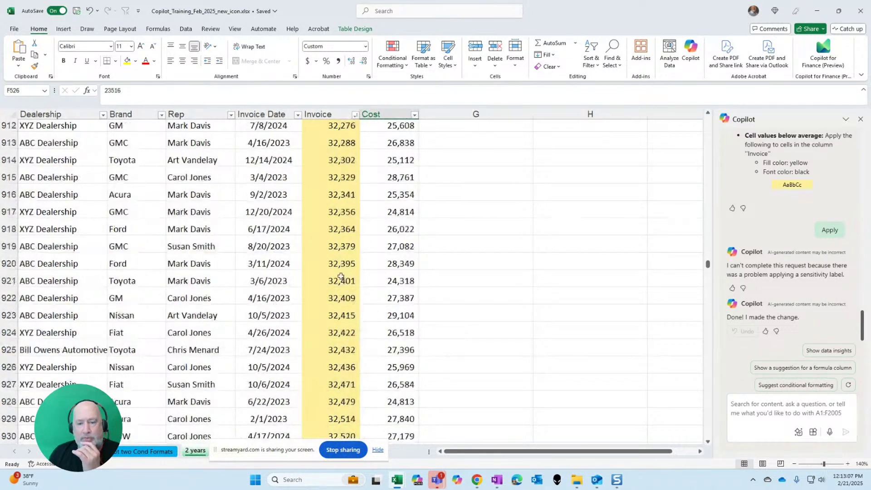
{"action": "scroll", "coordinate": [338, 254], "scroll_direction": "up", "scroll_amount": 10}
{"action": "left_click", "coordinate": [331, 238]}
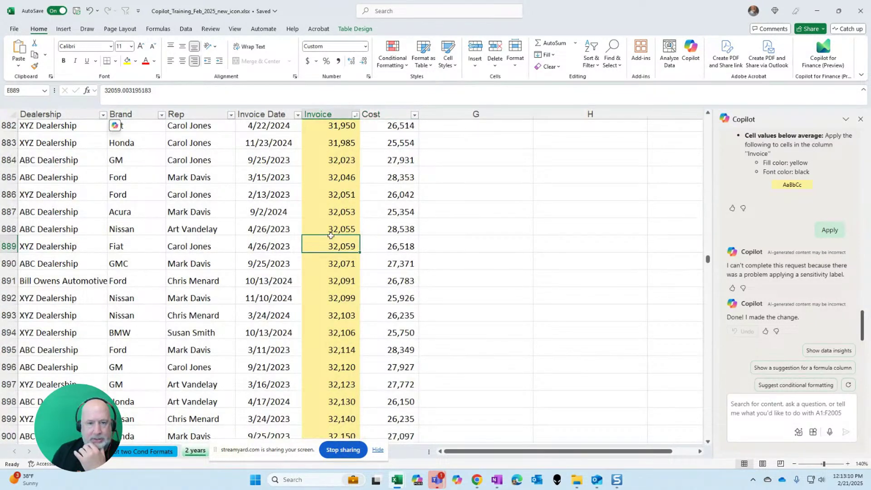
- Return to the start of the dealership table and, from a Brand cell, ask Copilot to suggest a formula column
{"action": "key", "text": "ctrl+Home"}
{"action": "left_click", "coordinate": [277, 177]}
{"action": "left_click", "coordinate": [164, 162]}
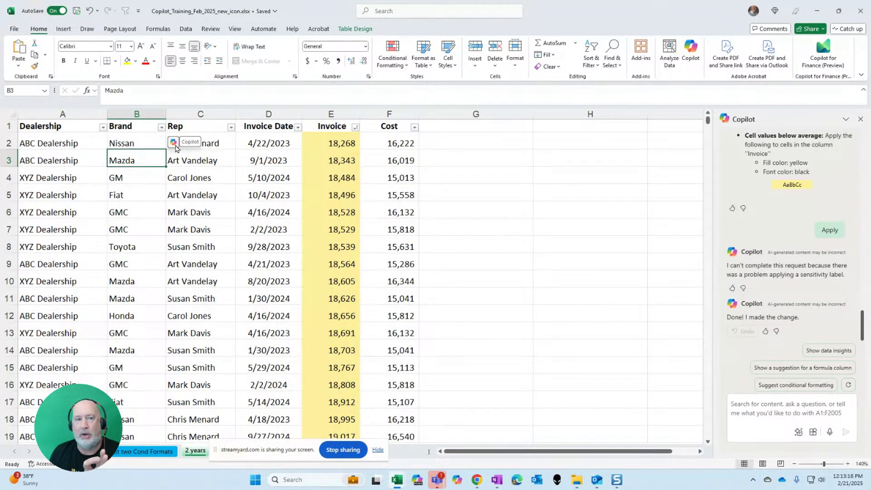
{"action": "left_click", "coordinate": [175, 145]}
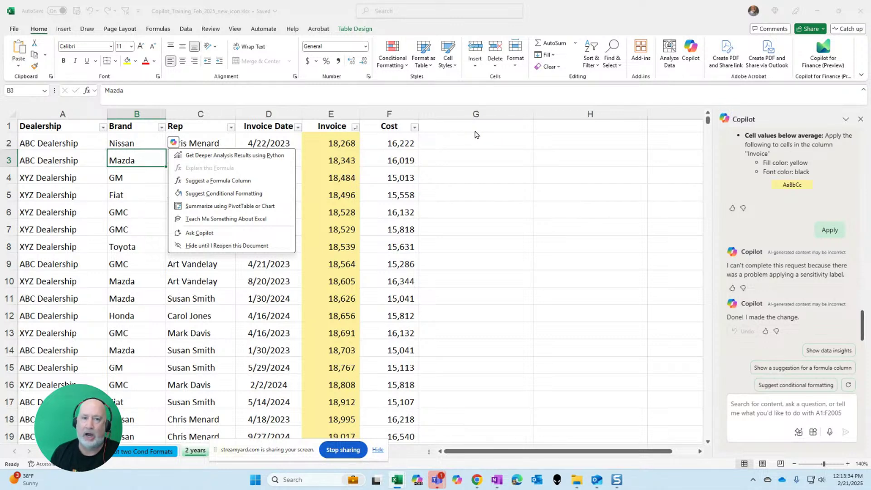
{"action": "left_click", "coordinate": [238, 182]}
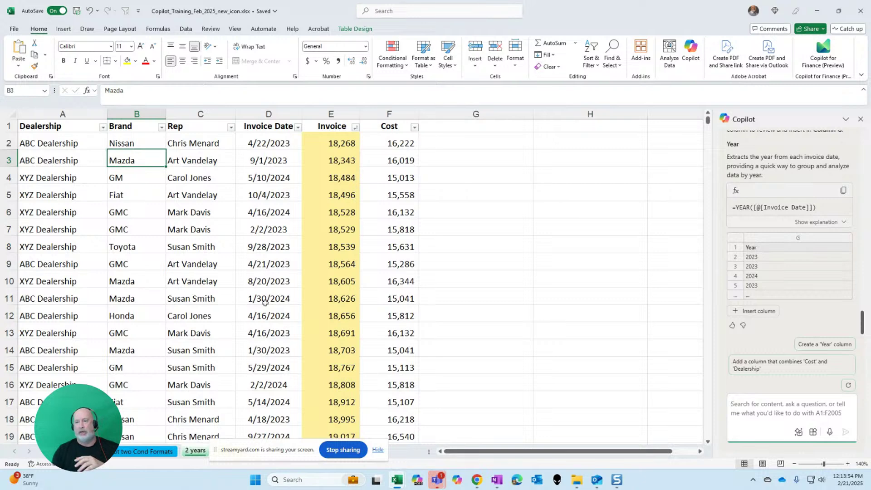
- Insert Copilot's suggested Year column, =YEAR([@[Invoice Date]]), into column G and widen it
{"action": "left_click", "coordinate": [763, 313]}
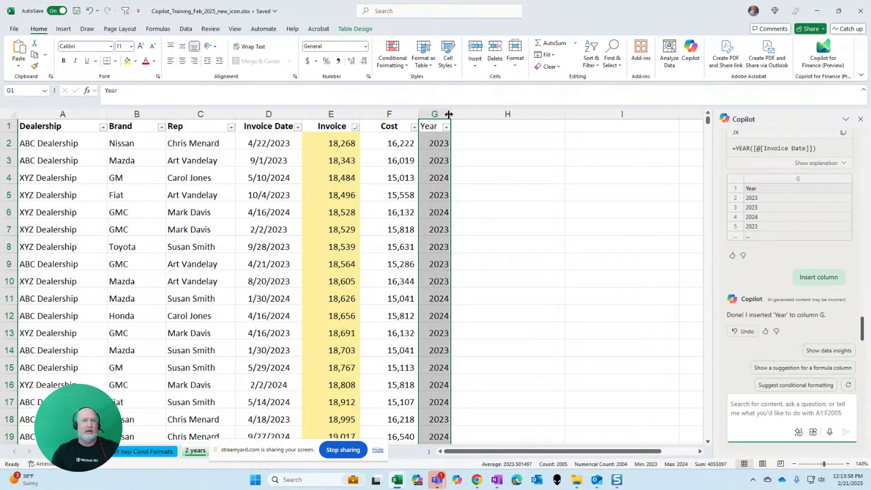
{"action": "left_click_drag", "start_coordinate": [446, 115], "coordinate": [478, 115]}
{"action": "left_click", "coordinate": [451, 145]}
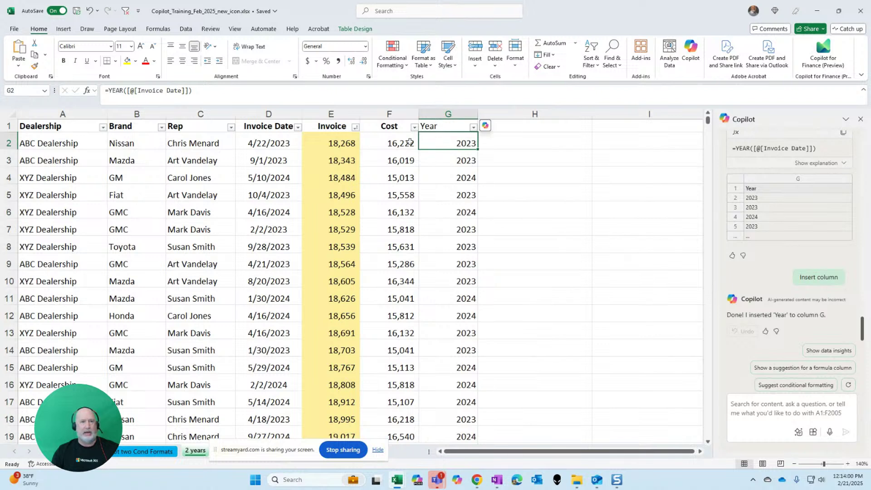
{"action": "left_click", "coordinate": [357, 148]}
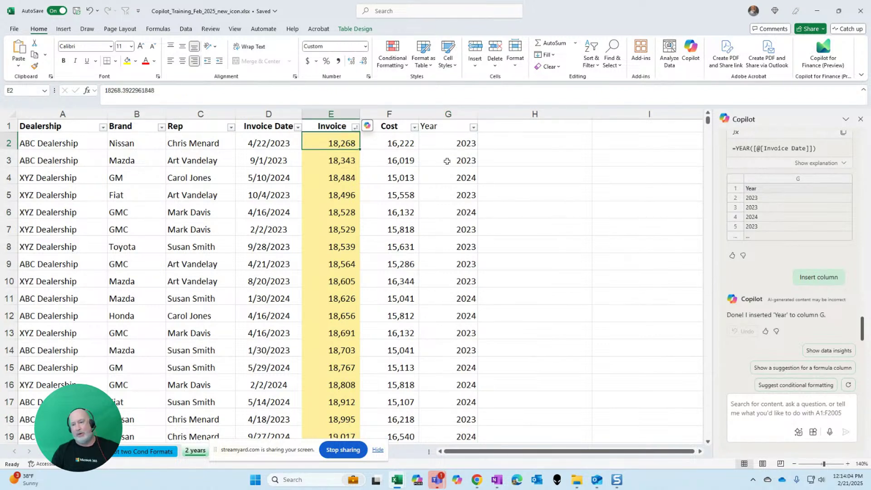
{"action": "left_click", "coordinate": [755, 404]}
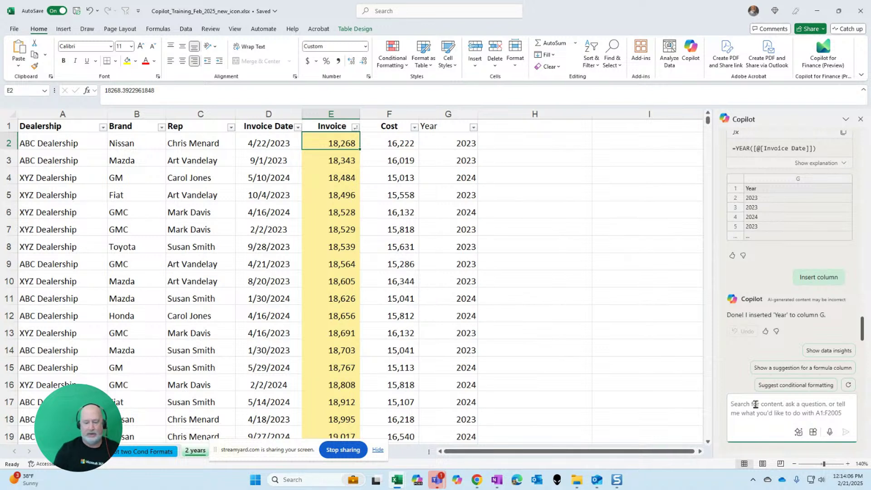
{"action": "type", "text": "Show me"}
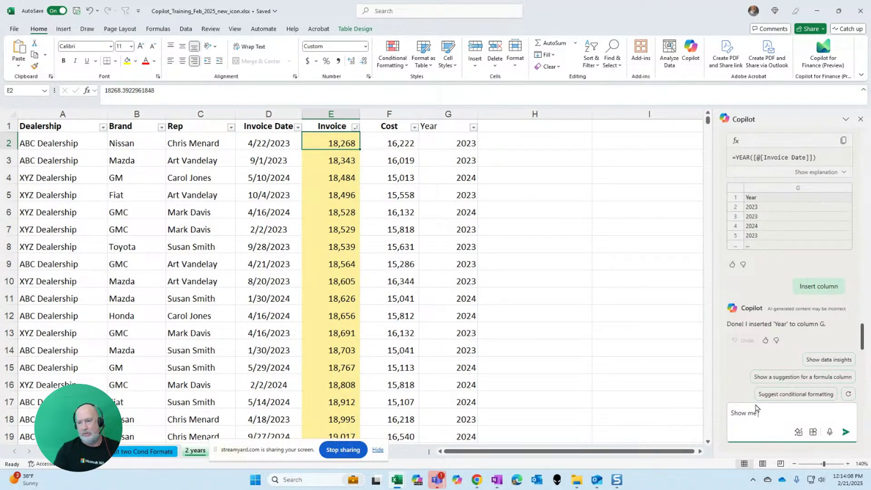
{"action": "type", "text": " the prof"}
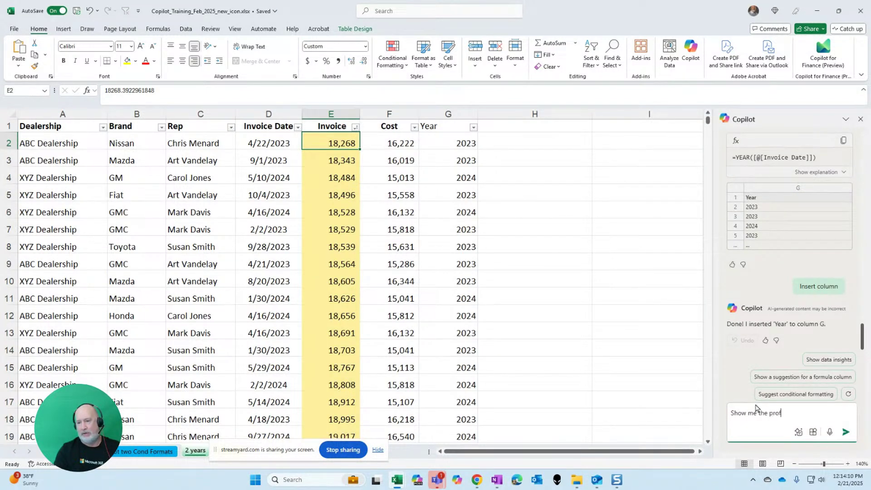
{"action": "type", "text": "it. Add a"}
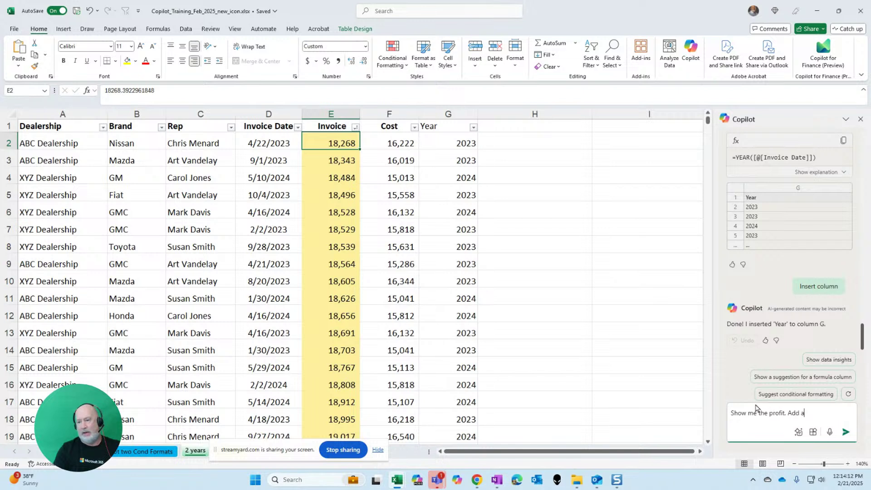
{"action": "type", "text": " new column"}
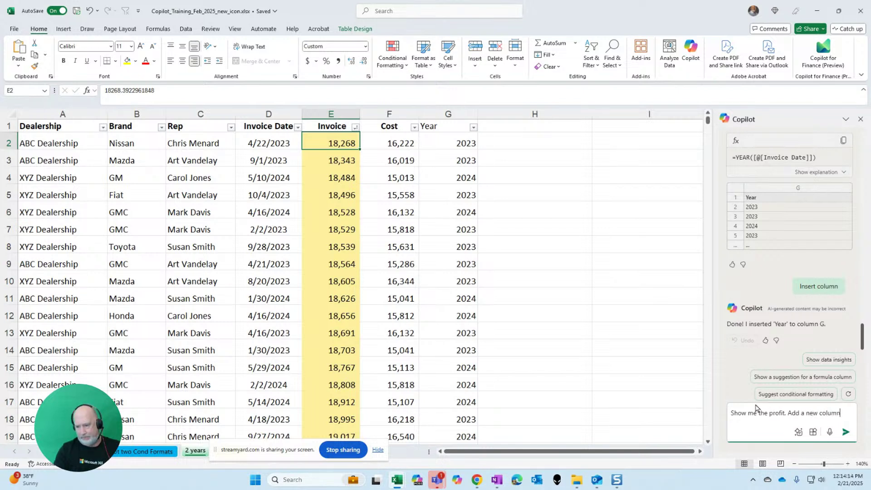
{"action": "type", "text": ". Take invi"}
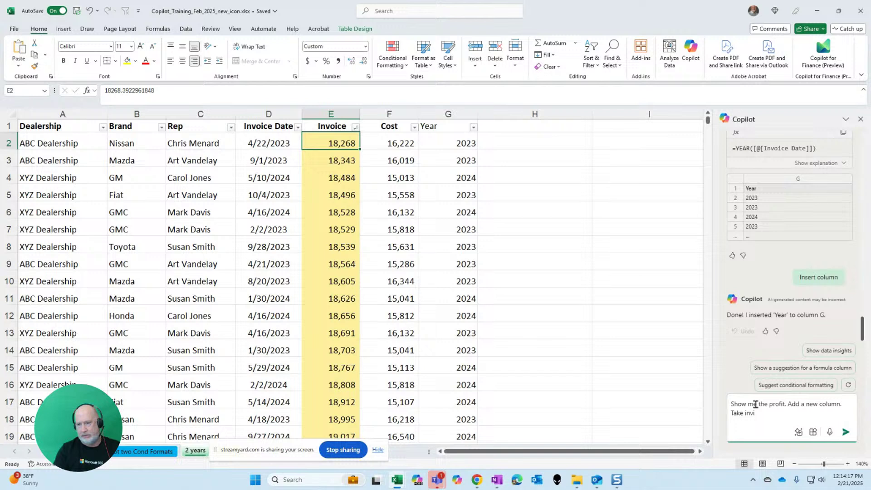
{"action": "key", "text": "BackSpace"}
{"action": "type", "text": "oice and subt"}
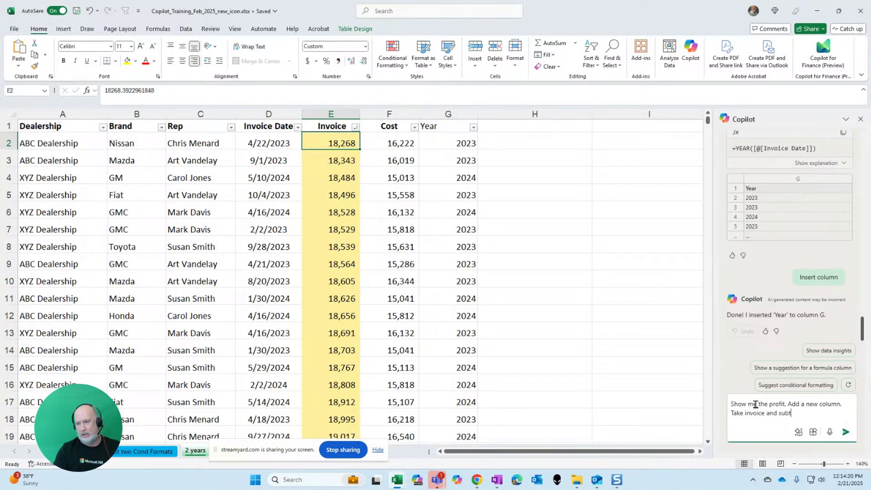
{"action": "type", "text": "ract cost"}
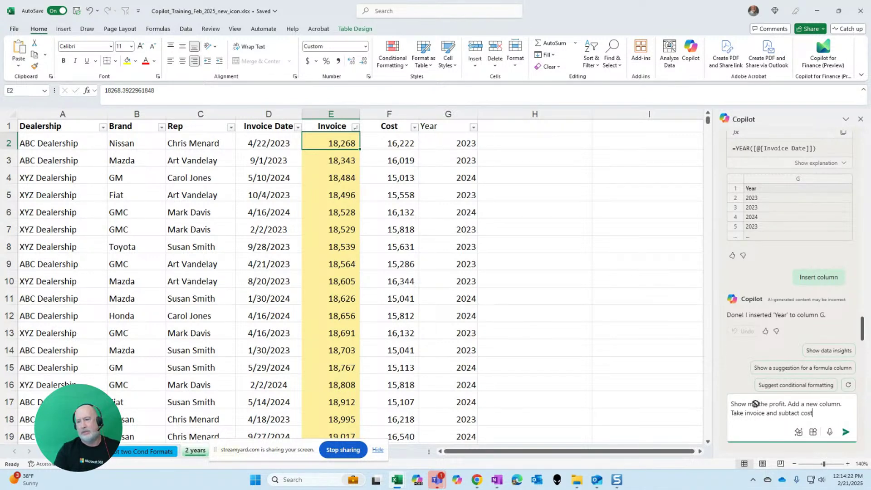
{"action": "key", "text": "Return"}
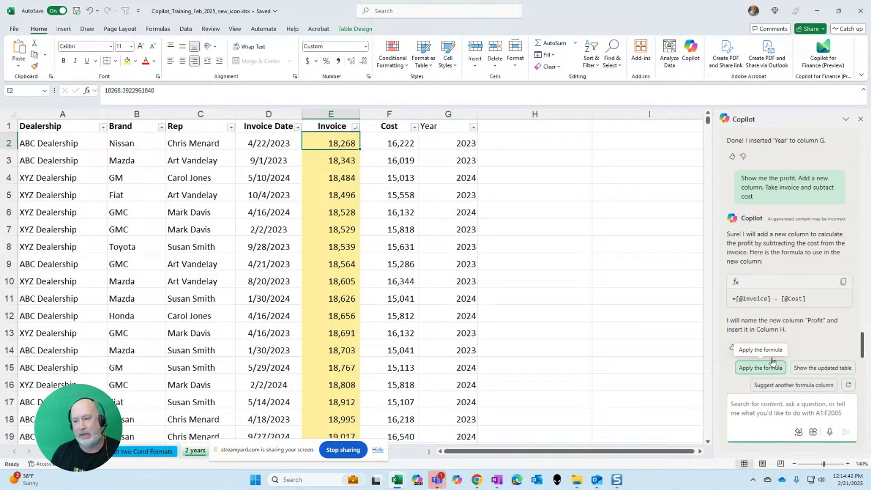
{"action": "left_click", "coordinate": [764, 371]}
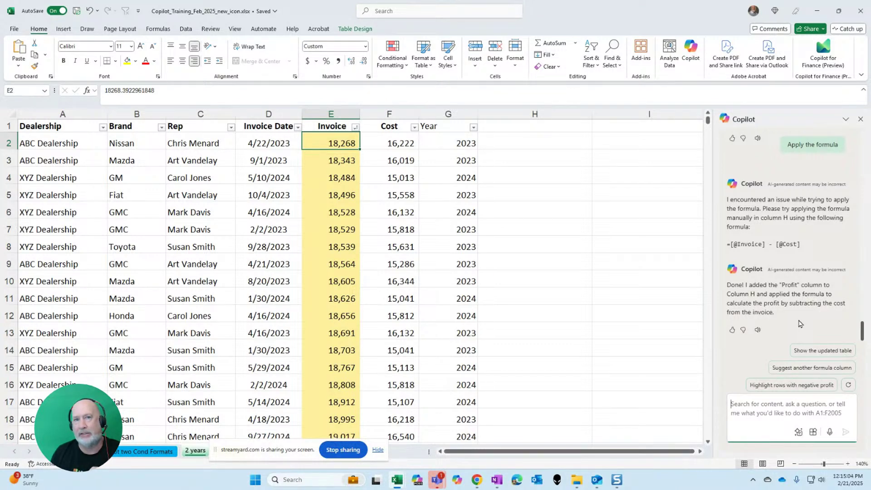
{"action": "left_click", "coordinate": [309, 336]}
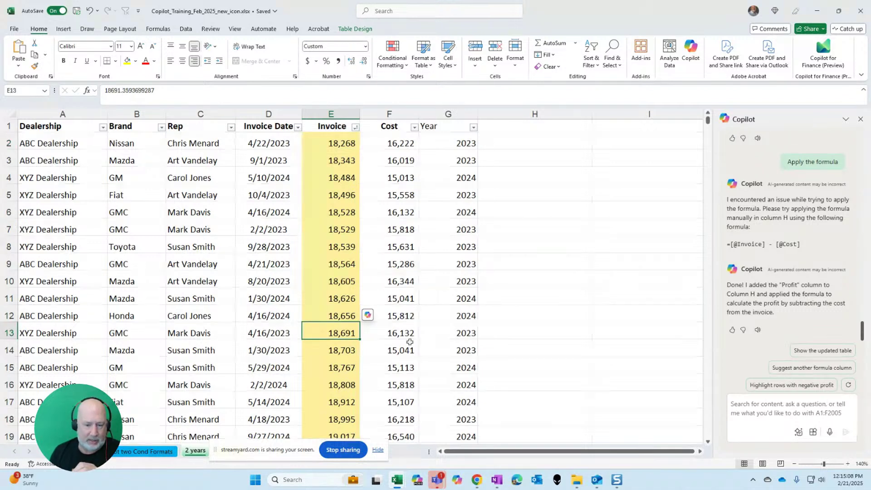
- Copy the Formula prompt about FY23 to FY24 dollar and percentage differences from the Prompts sheet and open the Customers sheet
{"action": "left_click_drag", "start_coordinate": [216, 452], "coordinate": [167, 397]}
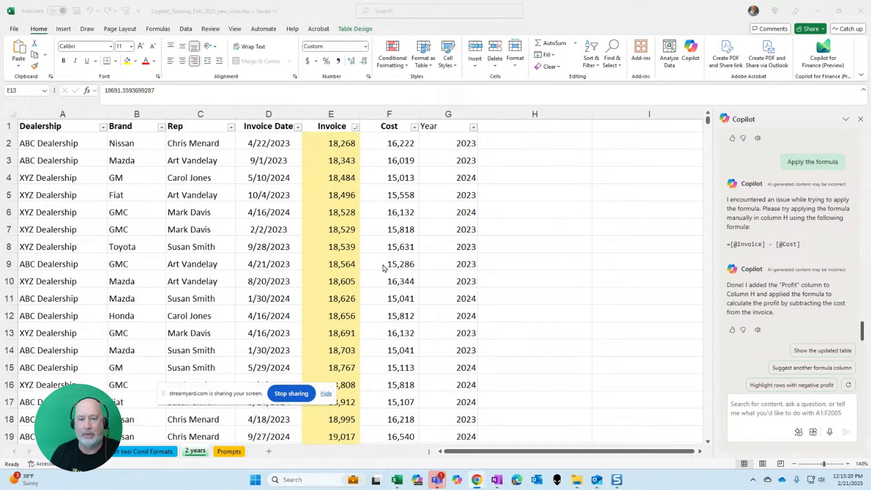
{"action": "left_click", "coordinate": [242, 452]}
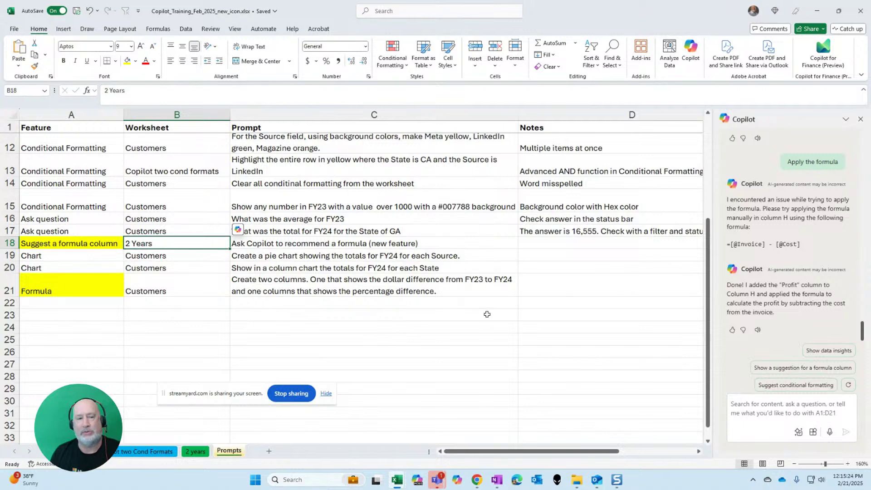
{"action": "left_click", "coordinate": [268, 291]}
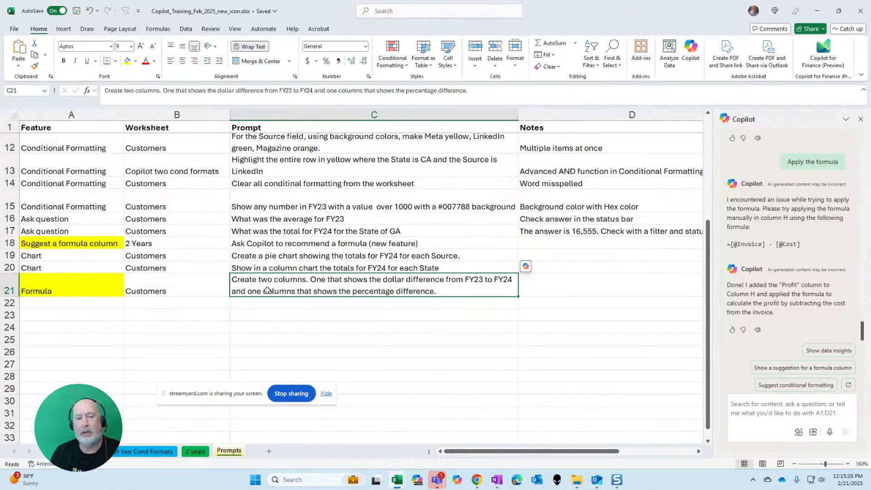
{"action": "right_click", "coordinate": [267, 290]}
{"action": "left_click", "coordinate": [298, 191]}
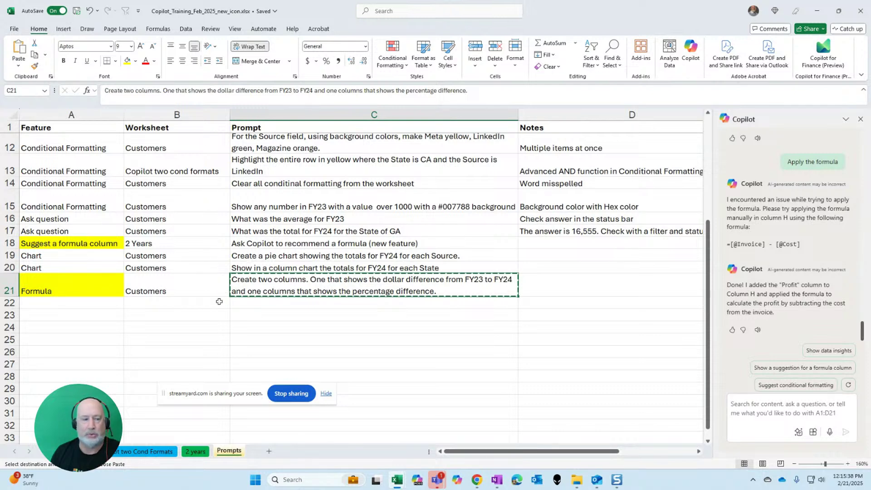
{"action": "left_click", "coordinate": [68, 451]}
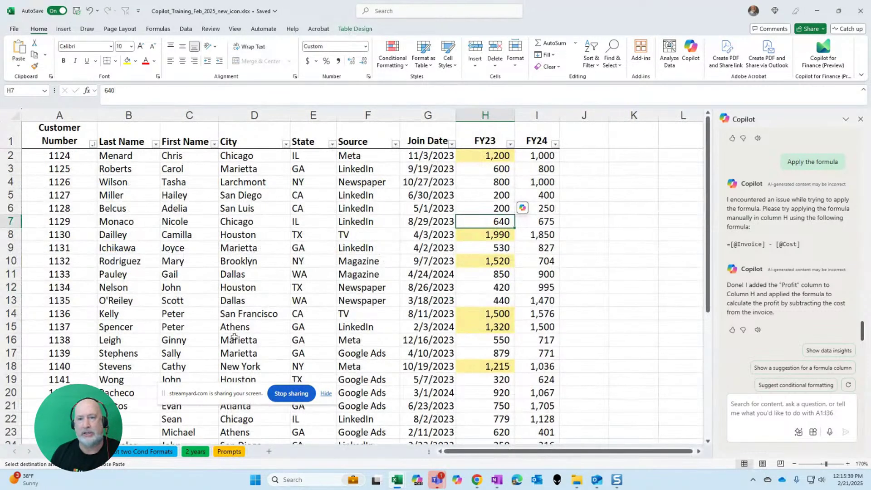
- Clear all conditional formatting rules from the customer table, keeping a cell in the FY23 column selected
{"action": "left_click", "coordinate": [481, 186]}
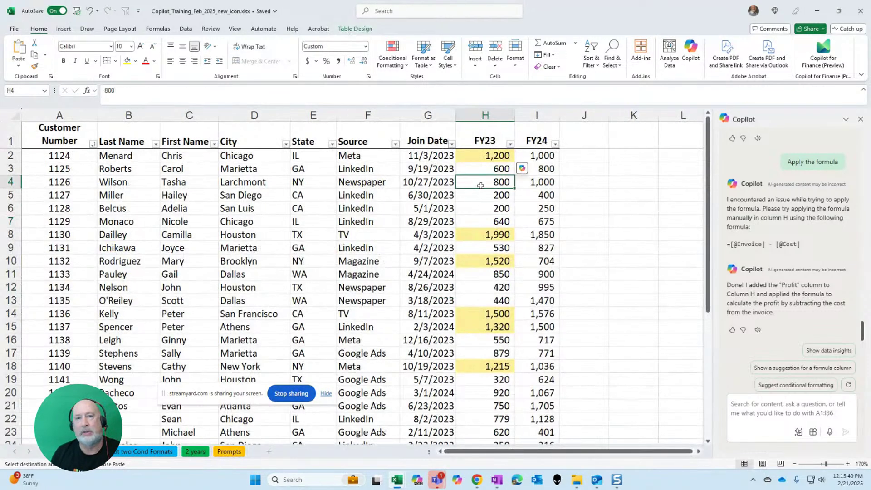
{"action": "left_click", "coordinate": [397, 69]}
{"action": "mouse_move", "coordinate": [411, 192]}
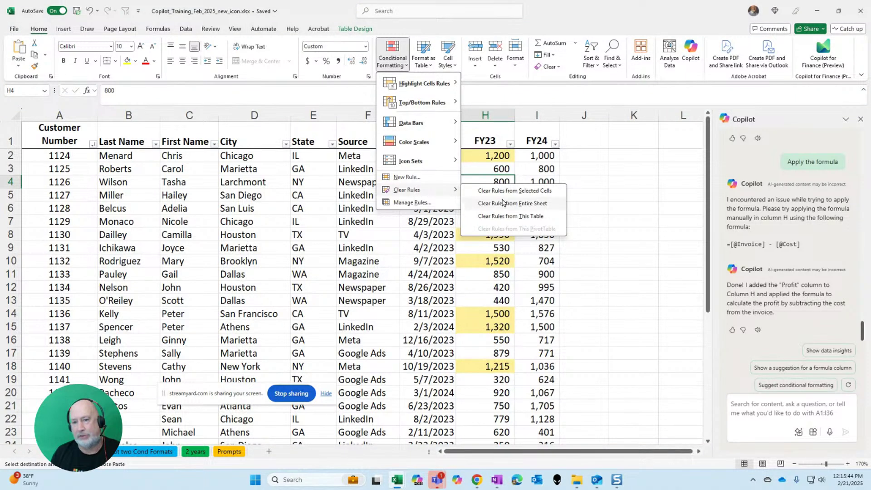
{"action": "left_click", "coordinate": [510, 216]}
{"action": "left_click", "coordinate": [484, 167]}
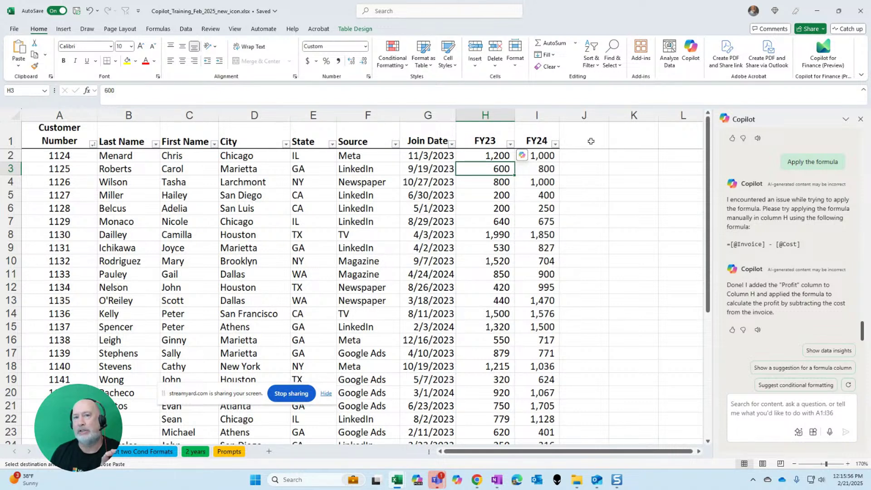
- Ask Copilot, with the copied prompt, to create two columns showing the dollar difference from FY23 to FY24 and the percentage difference
{"action": "left_click", "coordinate": [759, 406]}
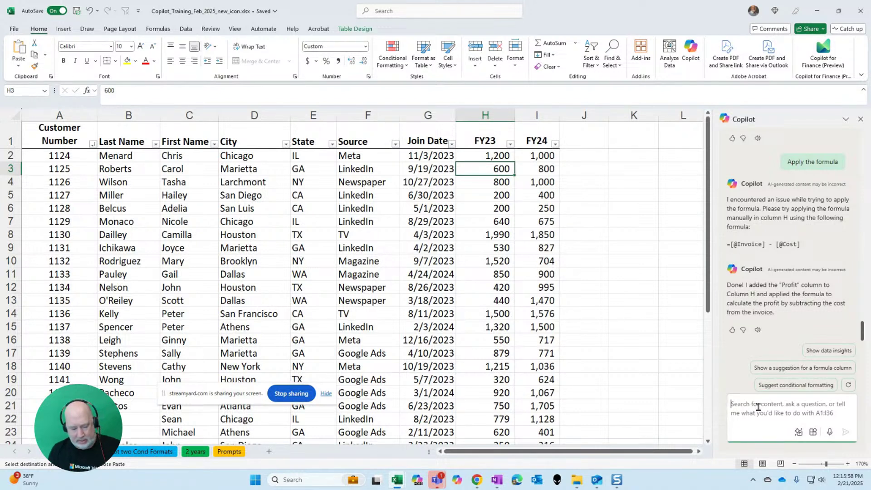
{"action": "key", "text": "ctrl+v"}
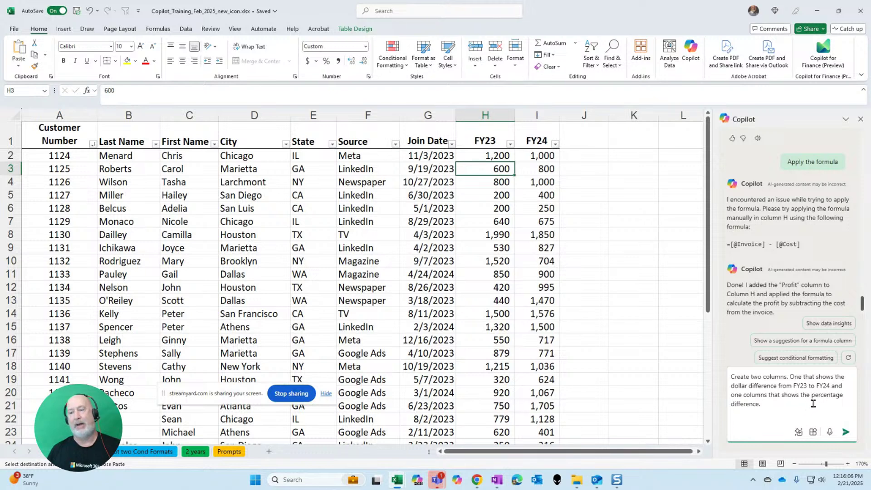
{"action": "left_click", "coordinate": [846, 432]}
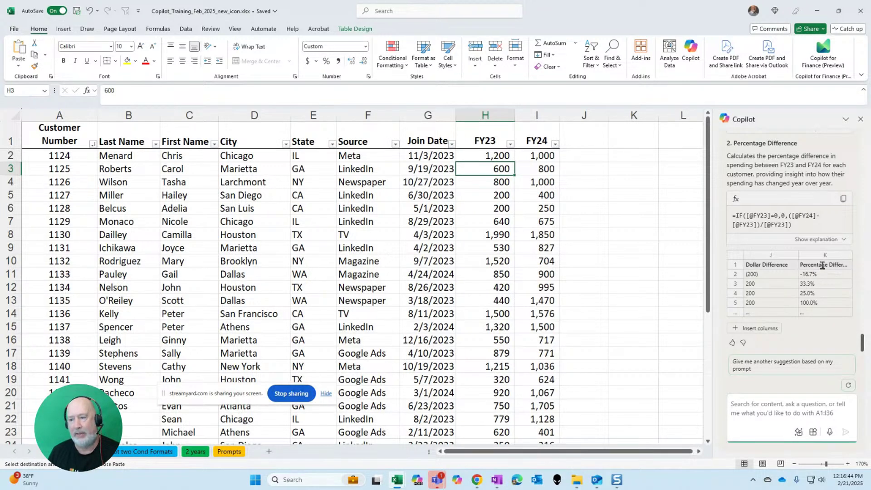
- Preview and insert Copilot's suggested Dollar Difference and Percentage Difference columns into columns J and K of the customer table
{"action": "scroll", "coordinate": [869, 250], "scroll_direction": "down", "scroll_amount": 1}
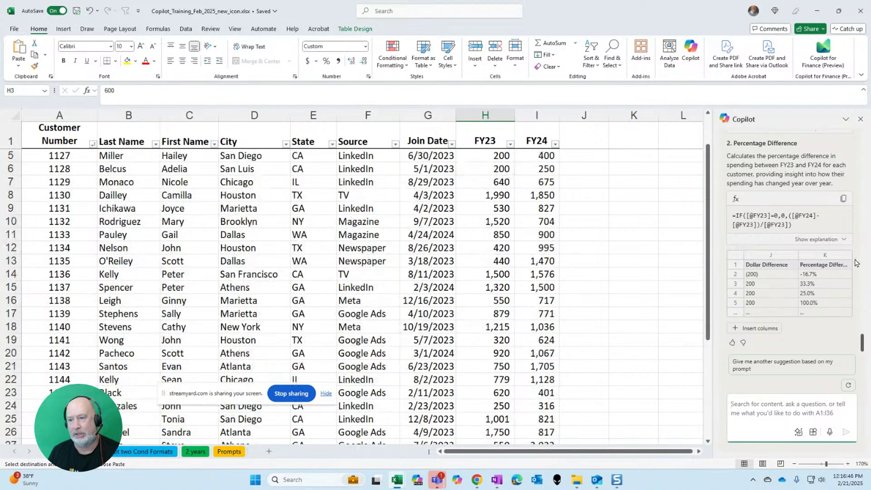
{"action": "mouse_move", "coordinate": [761, 331]}
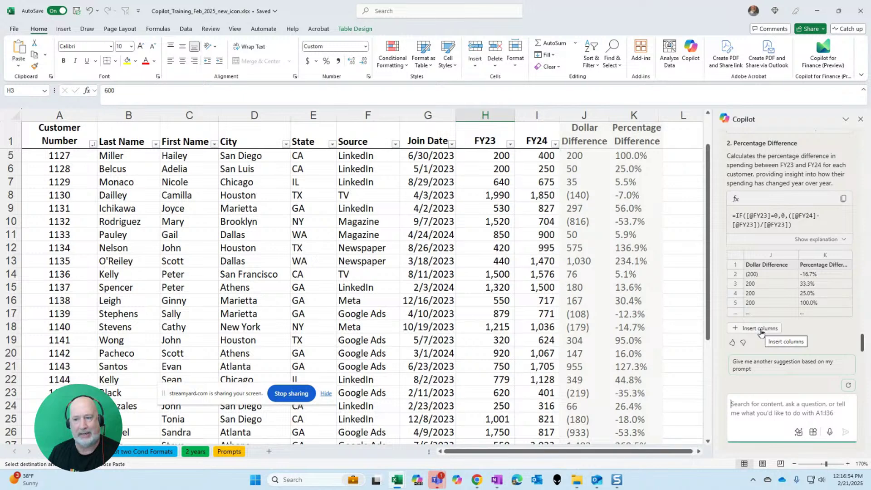
{"action": "left_click", "coordinate": [760, 331]}
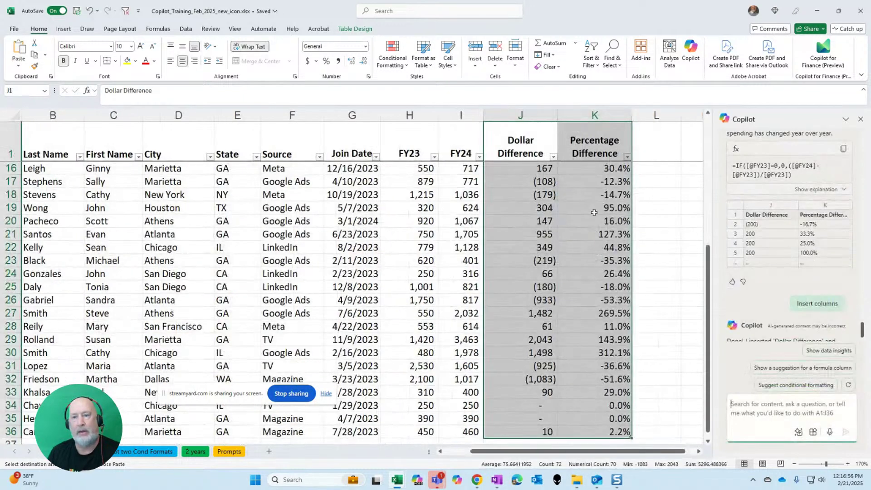
- Return to the start of the customer table, close Copilot and examine the formulas in J2:K3 of the two difference columns
{"action": "left_click", "coordinate": [521, 178]}
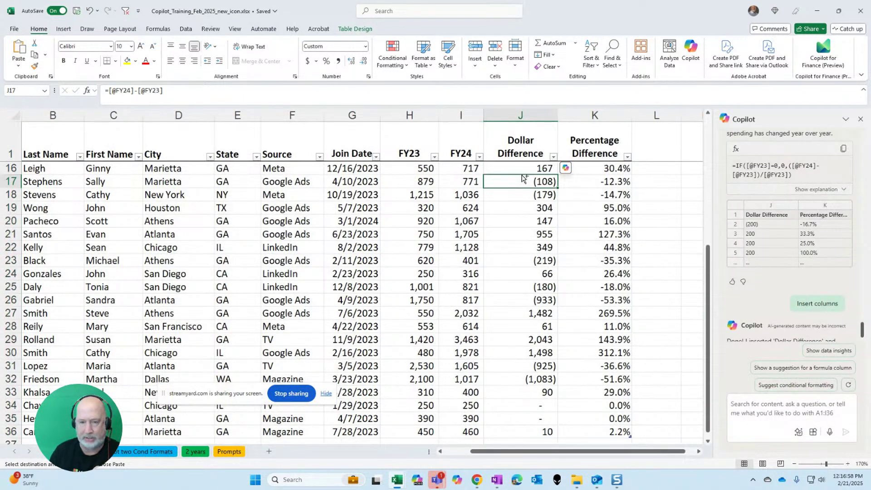
{"action": "key", "text": "ctrl+Home"}
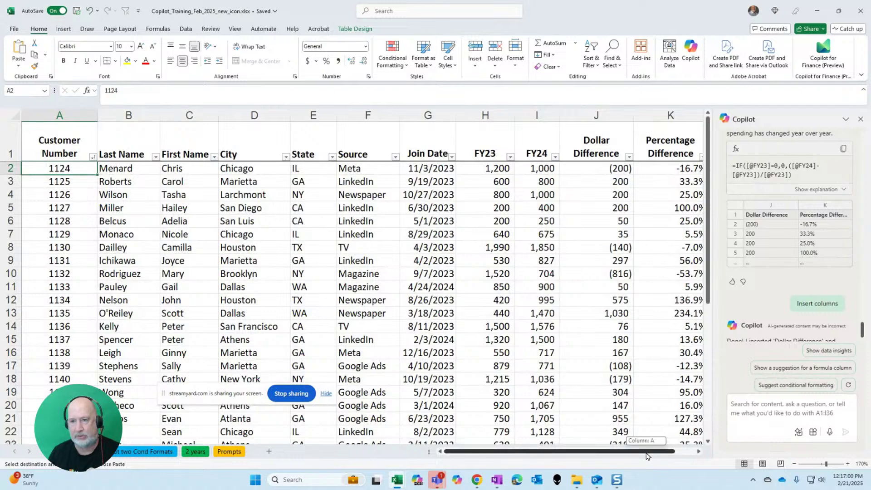
{"action": "left_click_drag", "start_coordinate": [650, 451], "coordinate": [680, 452]}
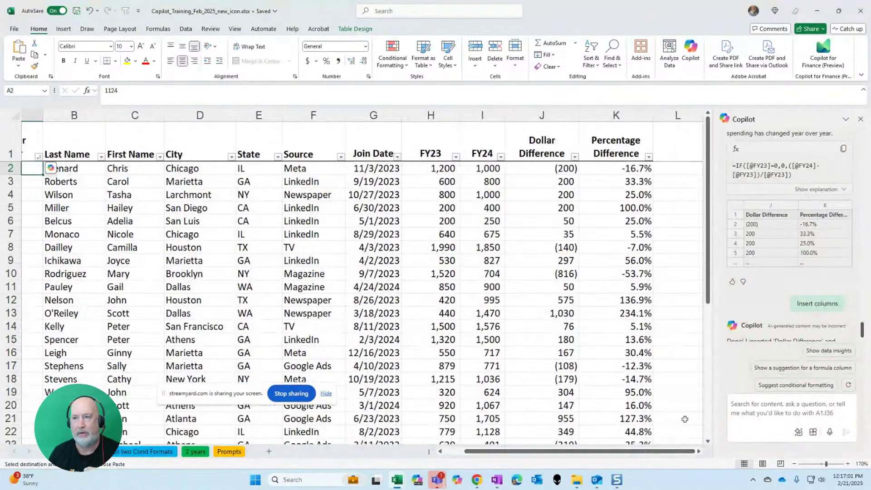
{"action": "left_click", "coordinate": [860, 119]}
{"action": "left_click", "coordinate": [558, 170]}
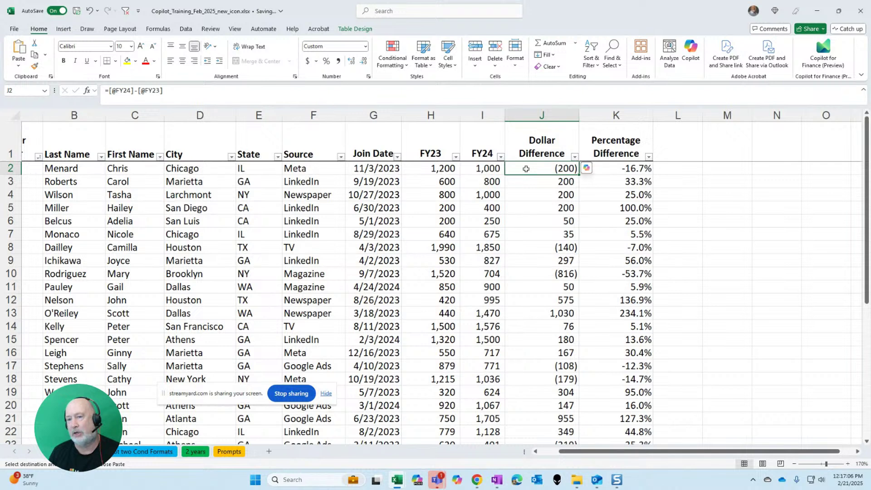
{"action": "left_click", "coordinate": [611, 169]}
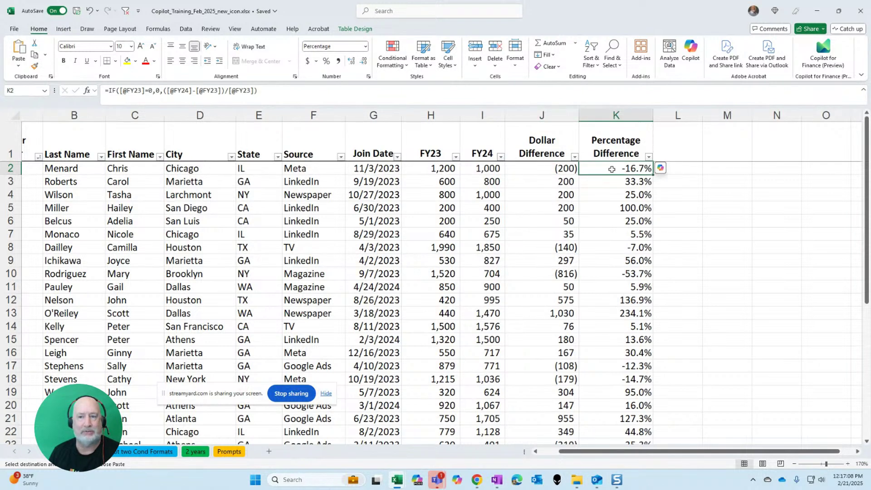
{"action": "left_click", "coordinate": [515, 181]}
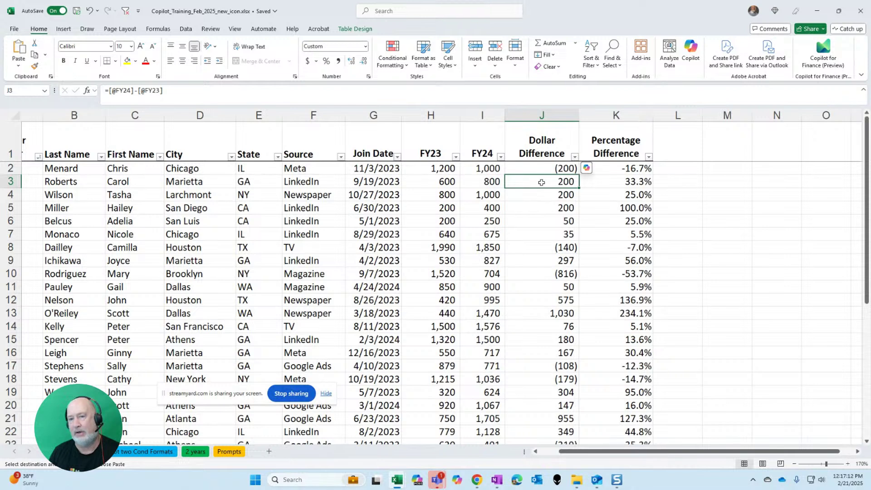
{"action": "left_click", "coordinate": [606, 184]}
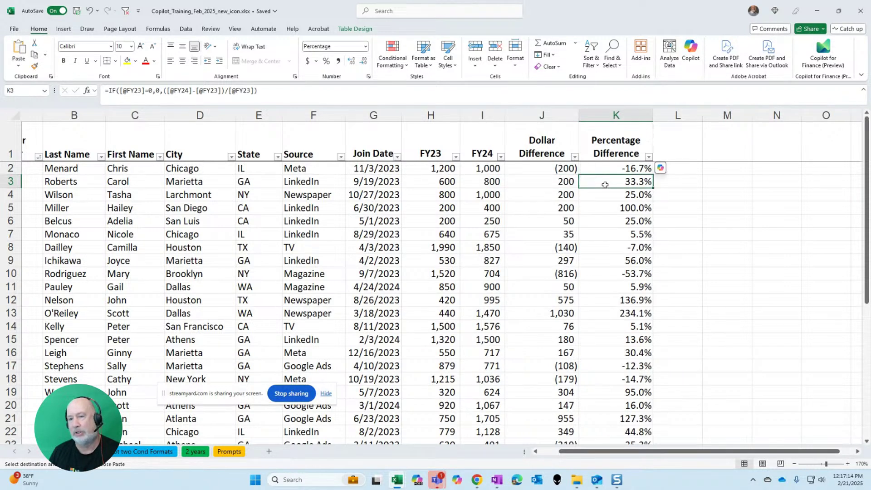
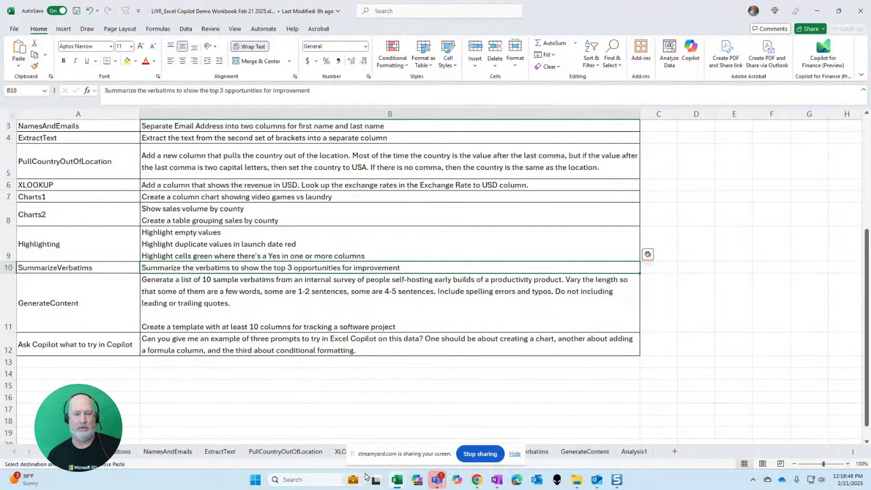
- Switch to File Explorer and open the workbook Copilot_new prompt.xlsx from the Copilot on Feb 21 2025 folder
{"action": "mouse_move", "coordinate": [398, 480]}
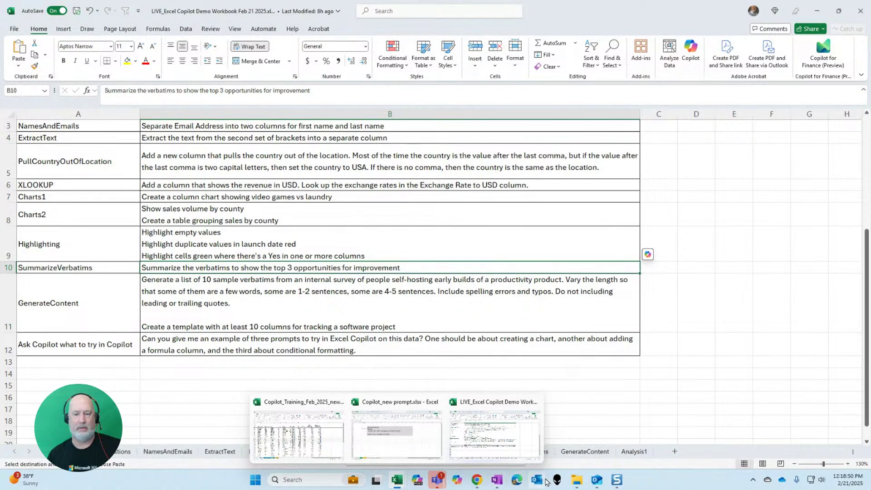
{"action": "left_click", "coordinate": [578, 482]}
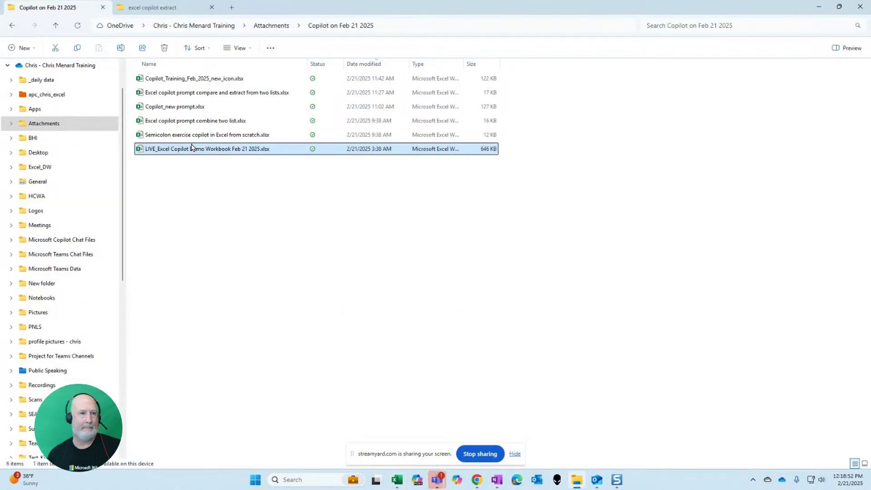
{"action": "left_click", "coordinate": [196, 109]}
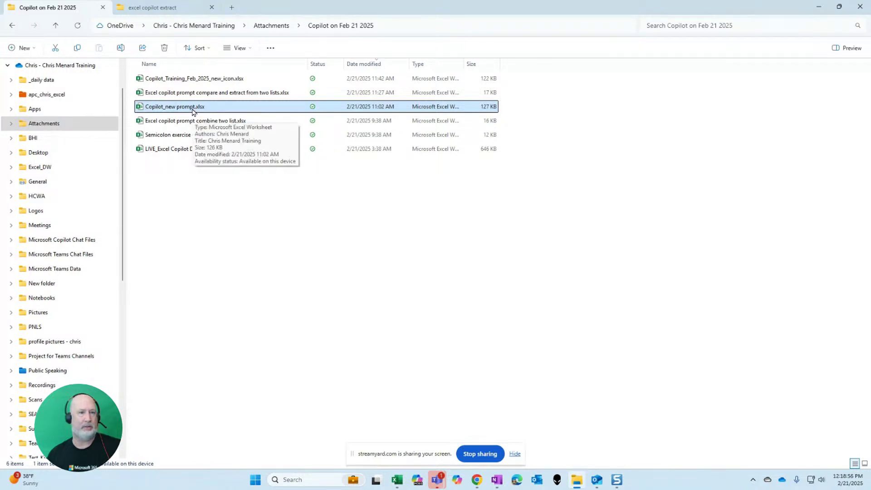
{"action": "double_click", "coordinate": [193, 109]}
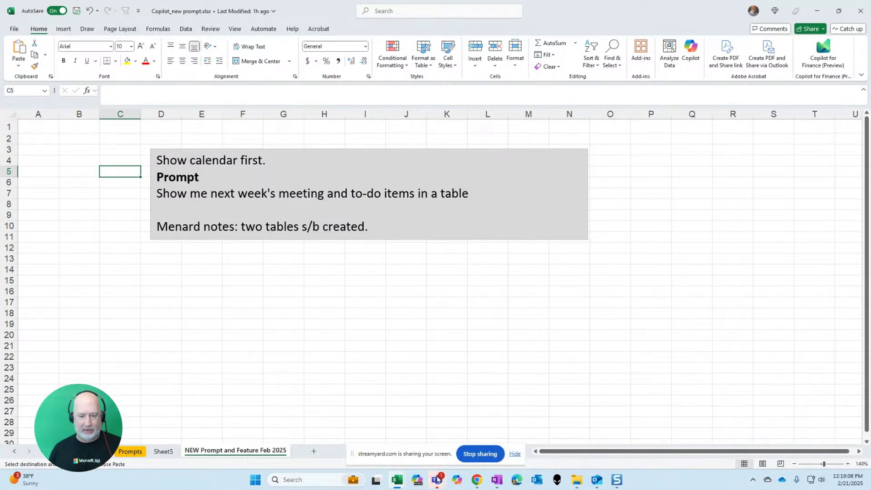
- Switch to the Teams calendar and view the meetings for the work week of February 24–28, 2025
{"action": "mouse_move", "coordinate": [437, 480]}
{"action": "left_click", "coordinate": [419, 442]}
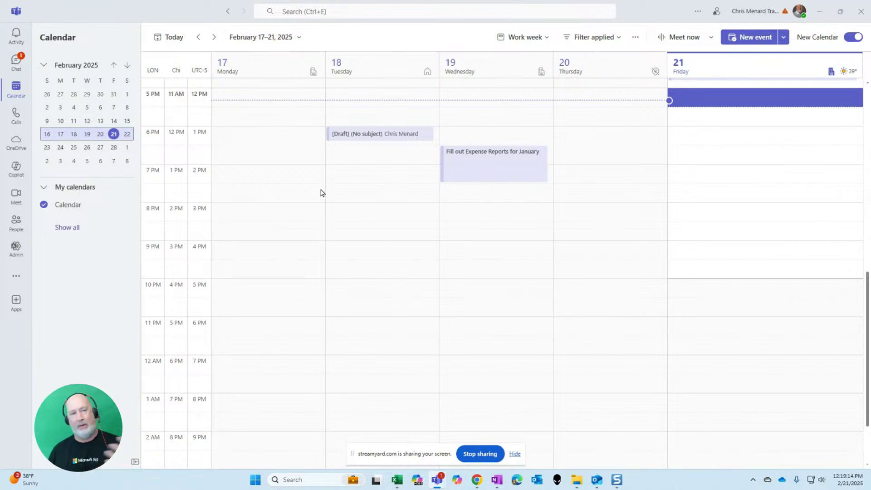
{"action": "left_click", "coordinate": [214, 37]}
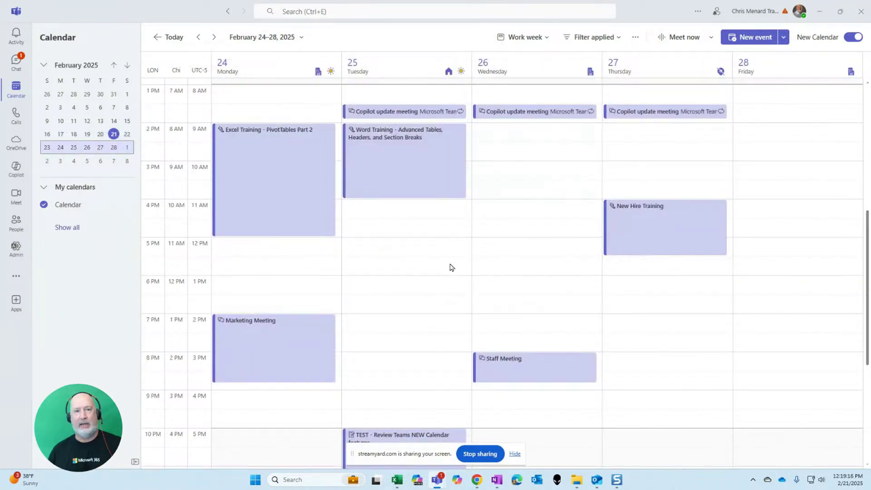
{"action": "scroll", "coordinate": [452, 268], "scroll_direction": "up", "scroll_amount": 1}
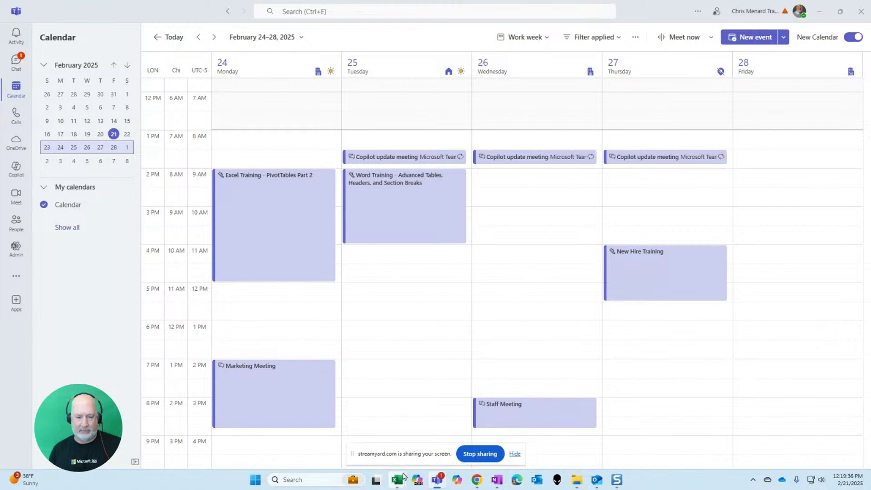
- Switch back to the Copilot_new prompt workbook and copy the prompt "Show me next week's meeting and to-do items in a table" from the text box
{"action": "mouse_move", "coordinate": [401, 482]}
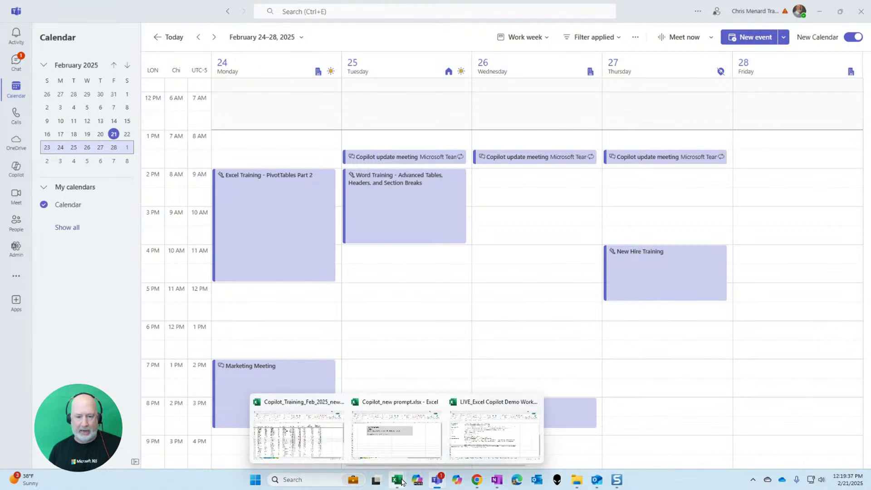
{"action": "left_click", "coordinate": [391, 442]}
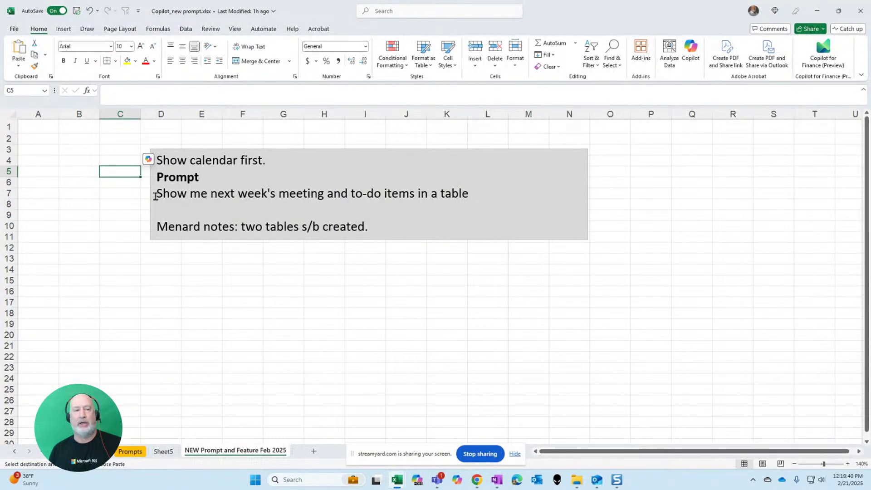
{"action": "left_click_drag", "start_coordinate": [155, 196], "coordinate": [471, 196]}
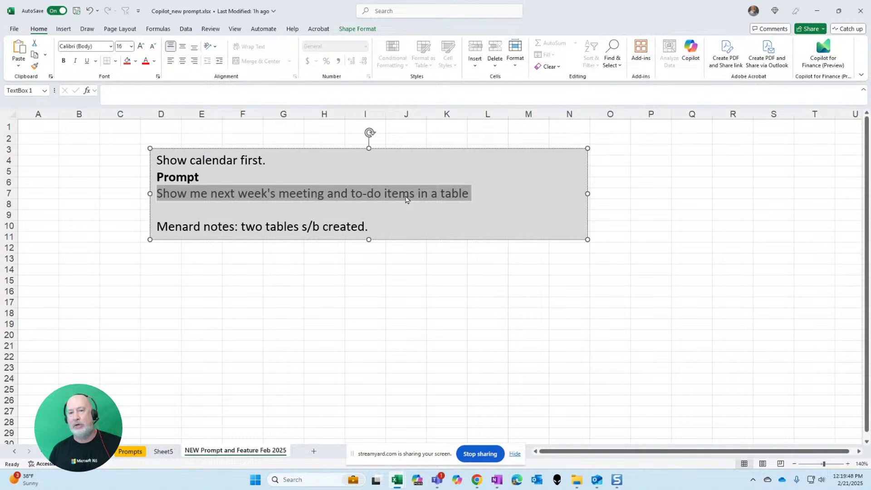
{"action": "left_click", "coordinate": [456, 195]}
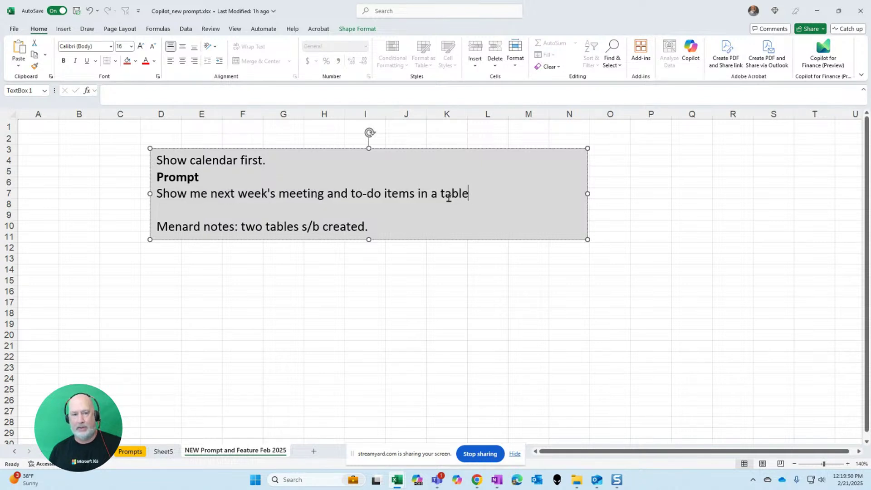
{"action": "left_click_drag", "start_coordinate": [470, 196], "coordinate": [164, 202]}
{"action": "key", "text": "ctrl+c"}
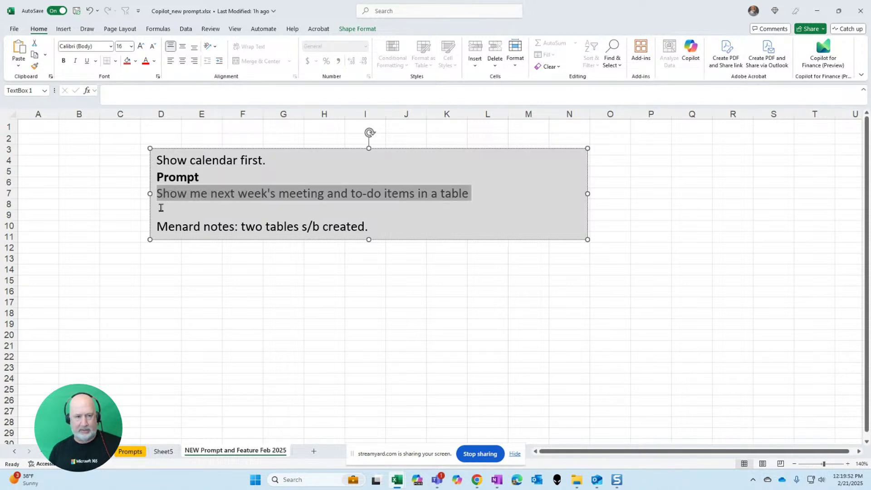
- From empty cell C7, open Ask Copilot and submit the copied prompt "Show me next week's meeting and to-do items in a table"
{"action": "left_click", "coordinate": [109, 195]}
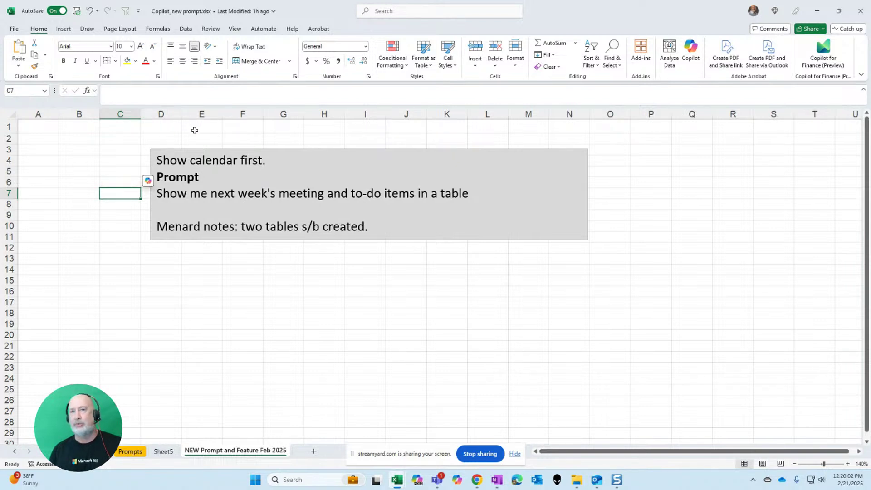
{"action": "left_click", "coordinate": [148, 181]}
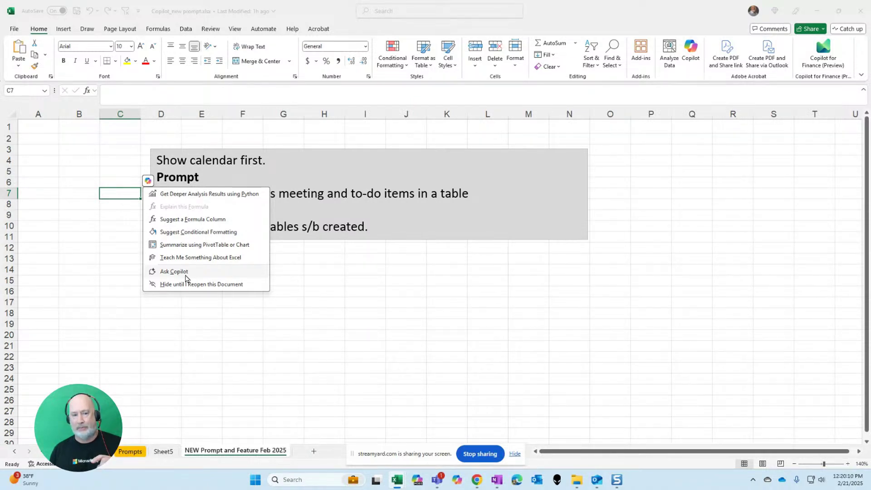
{"action": "left_click", "coordinate": [174, 272]}
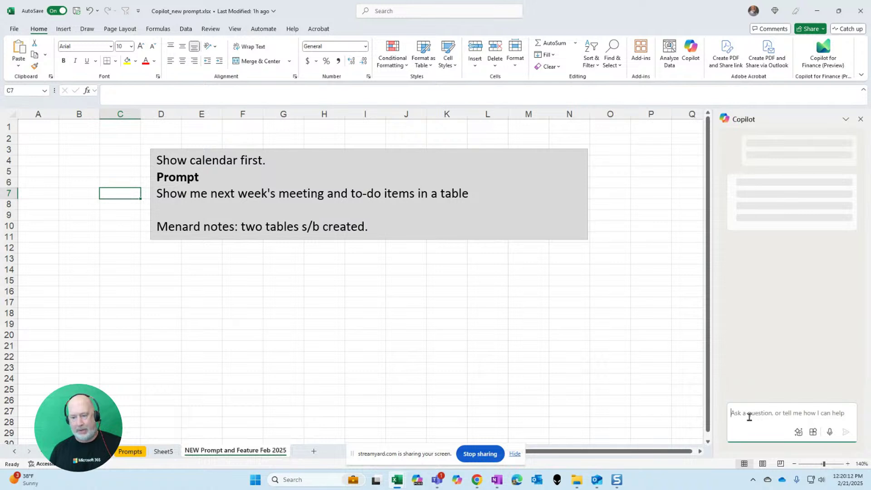
{"action": "key", "text": "ctrl+v"}
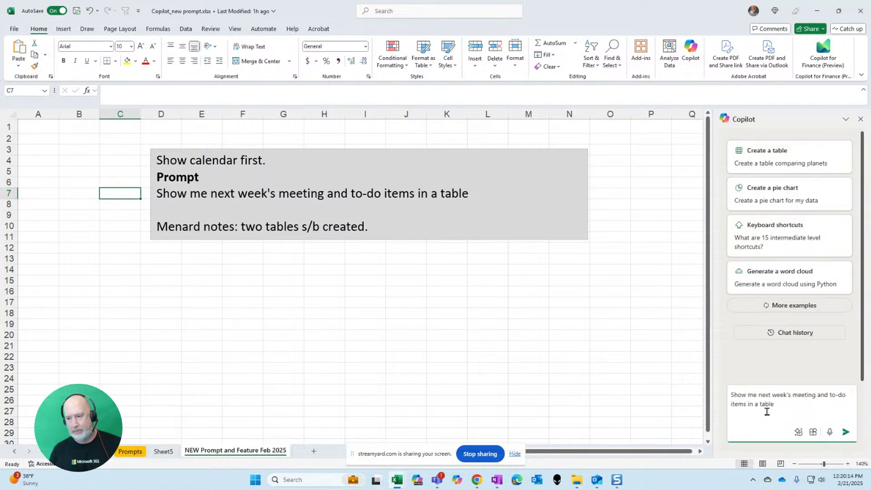
{"action": "left_click", "coordinate": [846, 434]}
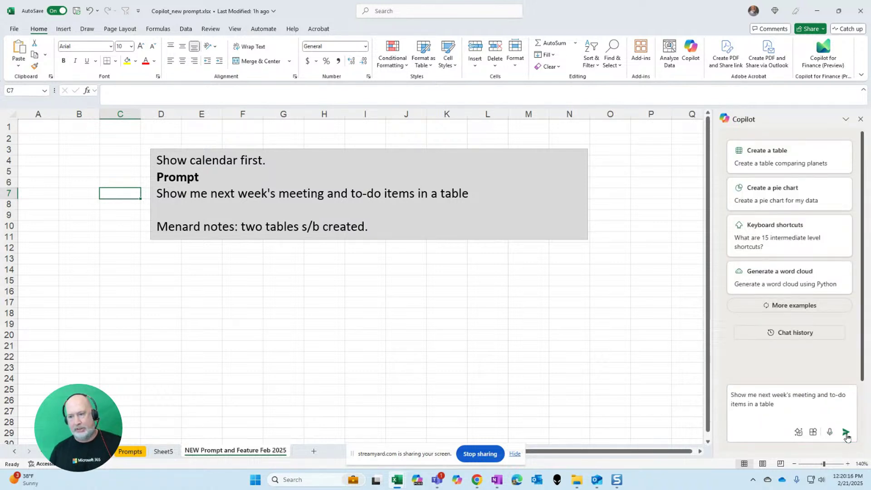
{"action": "left_click", "coordinate": [846, 434]}
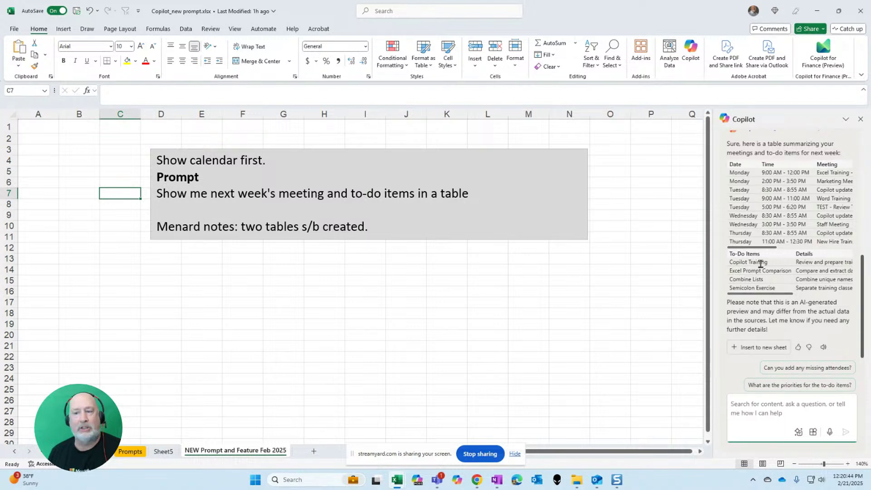
- Insert the meetings table and the to-do items table from Copilot's reply into sheets of the workbook
{"action": "left_click", "coordinate": [769, 349]}
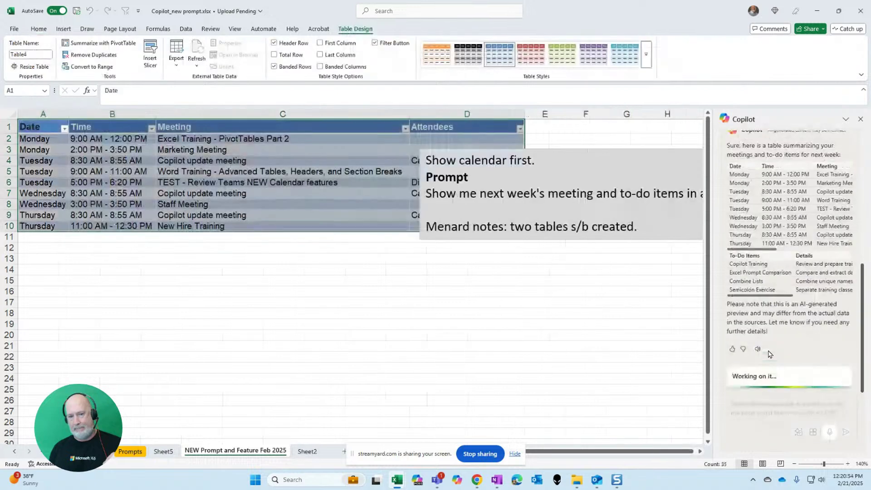
{"action": "left_click", "coordinate": [848, 465]}
{"action": "left_click", "coordinate": [848, 464]}
{"action": "left_click", "coordinate": [848, 464]}
{"action": "left_click", "coordinate": [848, 464]}
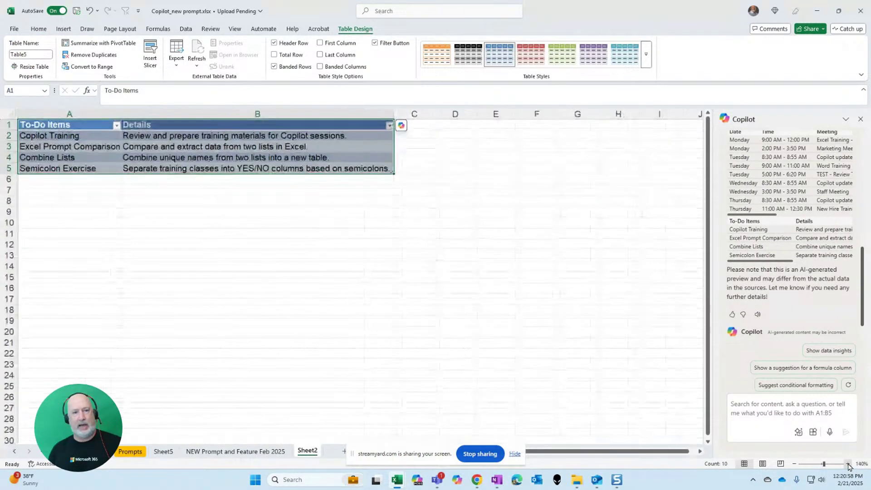
{"action": "left_click", "coordinate": [848, 464]}
{"action": "left_click", "coordinate": [848, 464]}
{"action": "left_click", "coordinate": [848, 465]}
{"action": "left_click", "coordinate": [848, 465]}
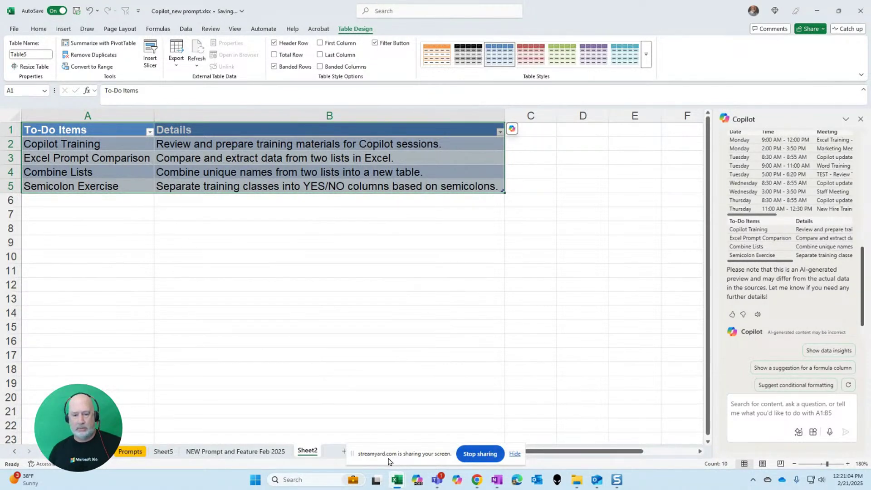
- On the NEW Prompt and Feature Feb 2025 sheet, move the grey prompt text box below the meetings table so the Attendees column is uncovered
{"action": "left_click", "coordinate": [353, 460]}
{"action": "left_click_drag", "start_coordinate": [353, 460], "coordinate": [481, 460]}
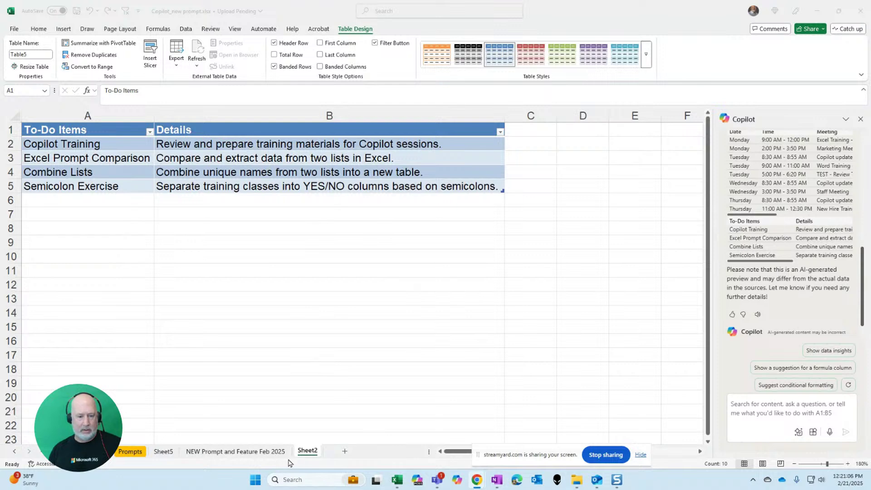
{"action": "left_click", "coordinate": [169, 458]}
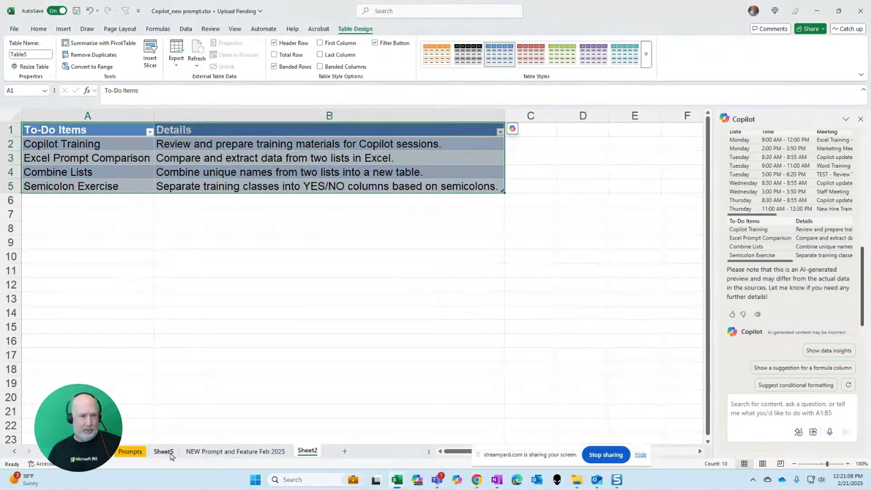
{"action": "left_click", "coordinate": [216, 452]}
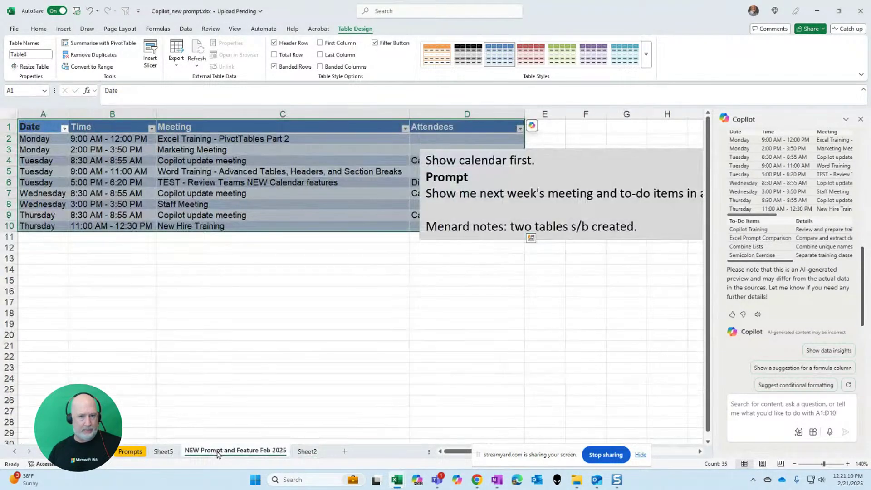
{"action": "left_click", "coordinate": [525, 171]}
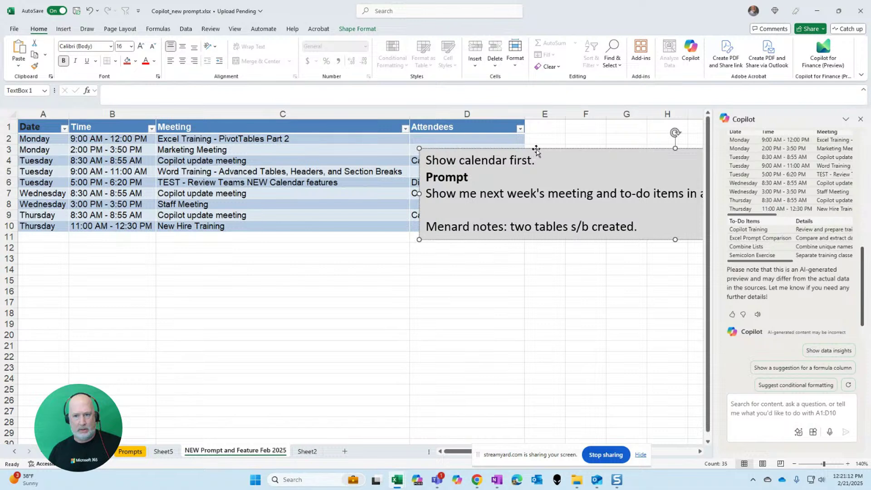
{"action": "left_click_drag", "start_coordinate": [537, 147], "coordinate": [248, 281]}
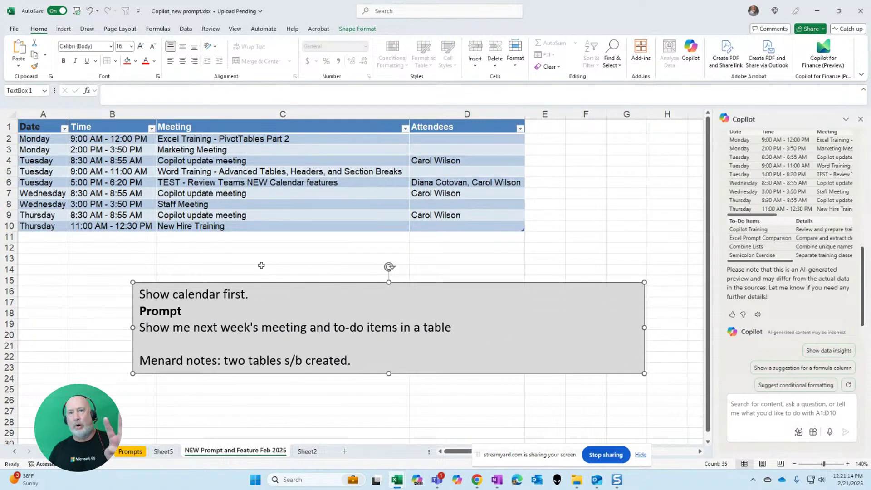
- Review the meetings by day and time in the inserted table, and the to-do items table on Sheet2
{"action": "left_click", "coordinate": [85, 153]}
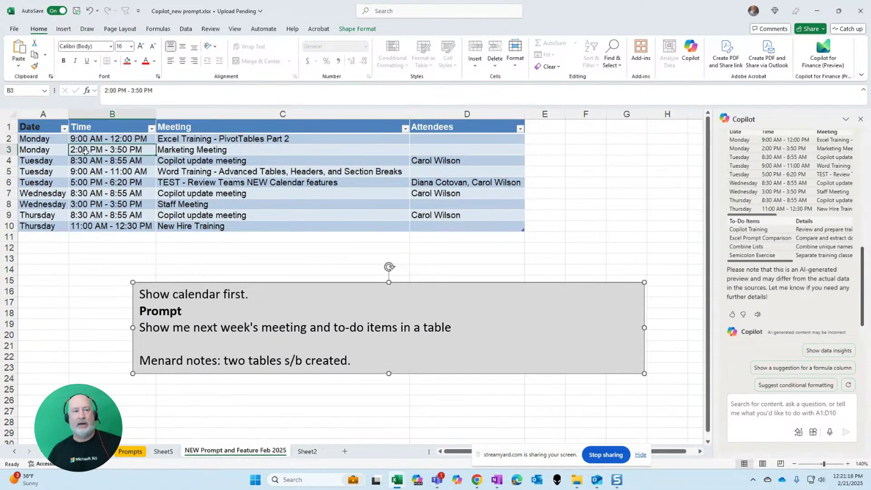
{"action": "left_click", "coordinate": [847, 464]}
{"action": "left_click", "coordinate": [848, 464]}
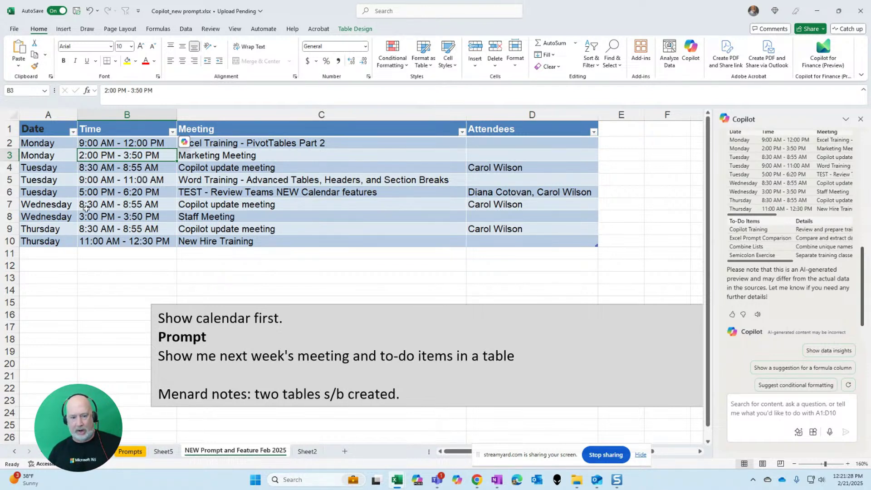
{"action": "left_click", "coordinate": [310, 452]}
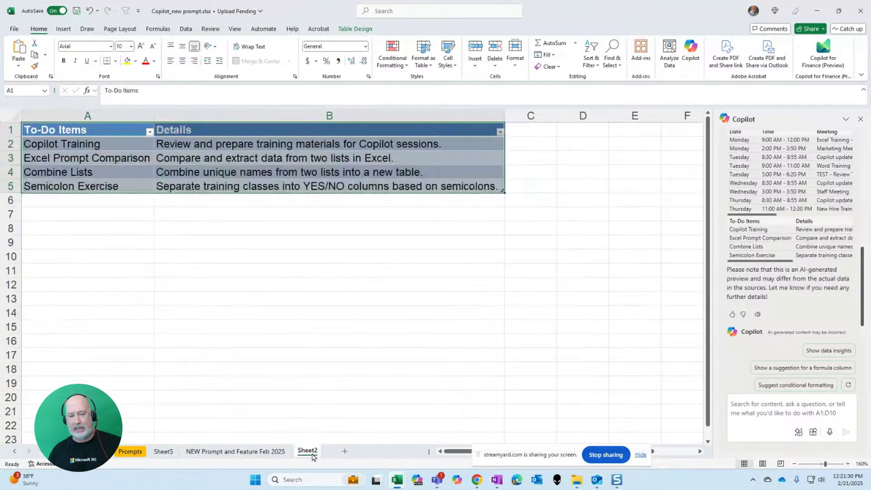
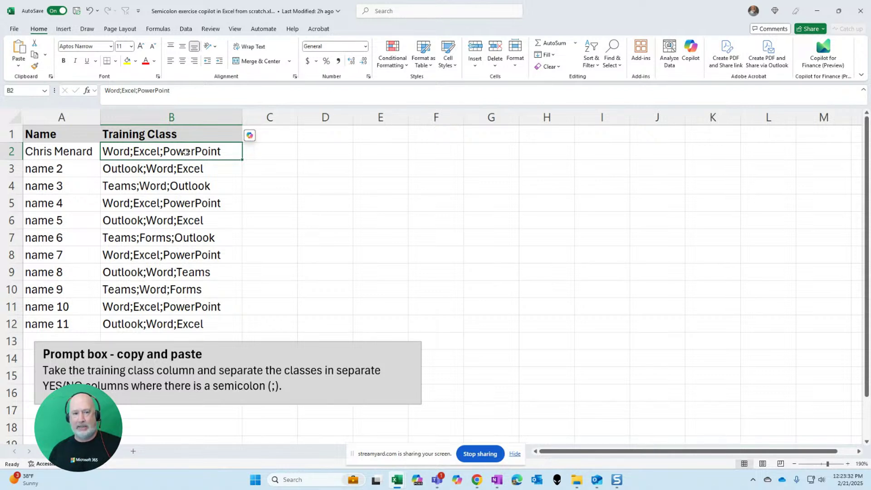
- Submit to Copilot the prompt "Take the training class column and separate the classes in separate YES/NO columns where there is a semicolon (;)."
{"action": "left_click", "coordinate": [251, 138]}
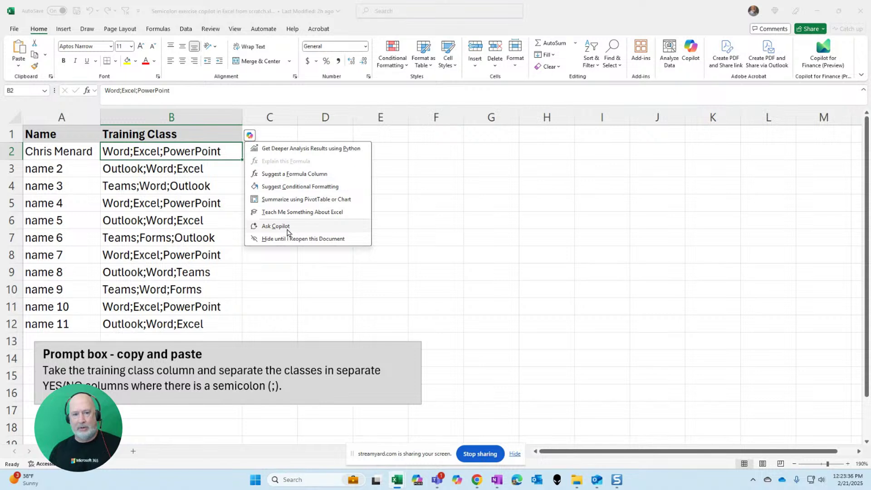
{"action": "left_click", "coordinate": [287, 230]}
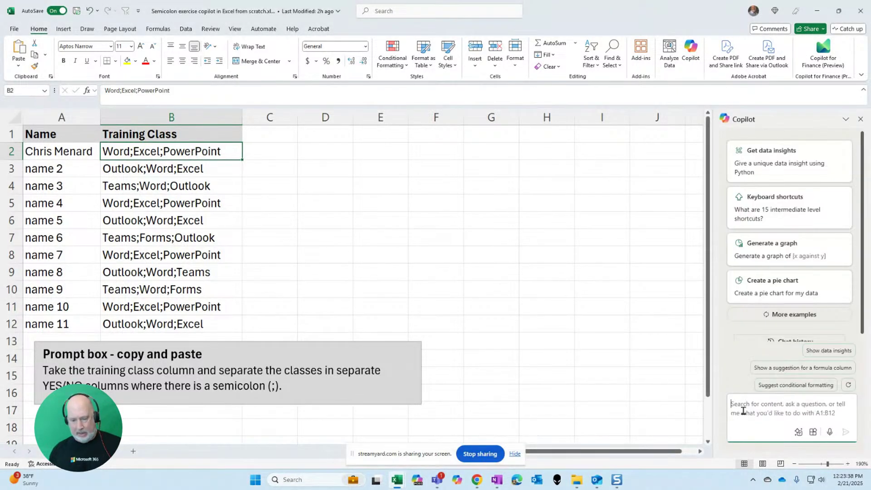
{"action": "type", "text": "Take the training class column and separate the classes in separate YES/NO columns where there is a semicolon (;)."}
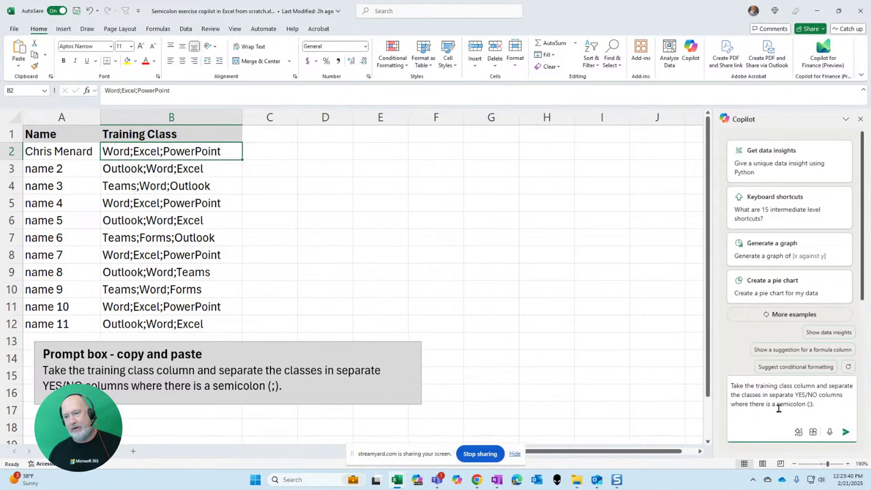
{"action": "left_click", "coordinate": [846, 433]}
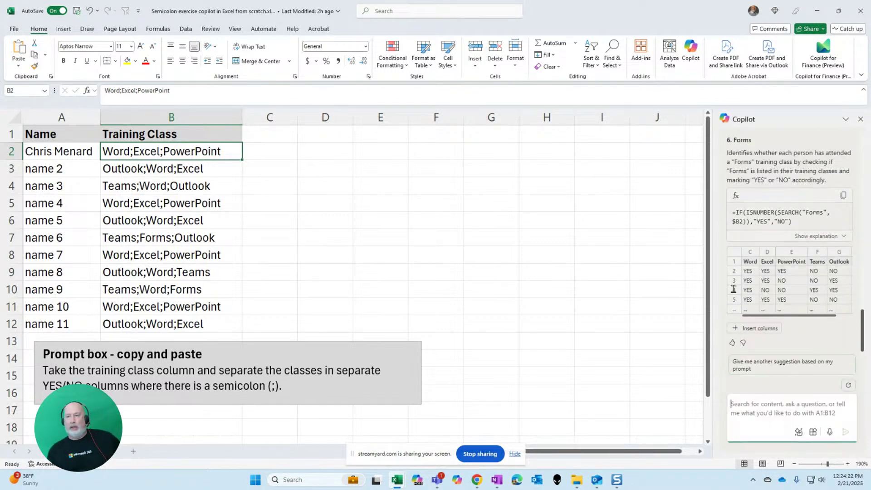
- Review Copilot's proposed formulas for each training class and insert the suggested YES/NO columns beside the Training Class column
{"action": "left_click_drag", "start_coordinate": [863, 338], "coordinate": [852, 237]}
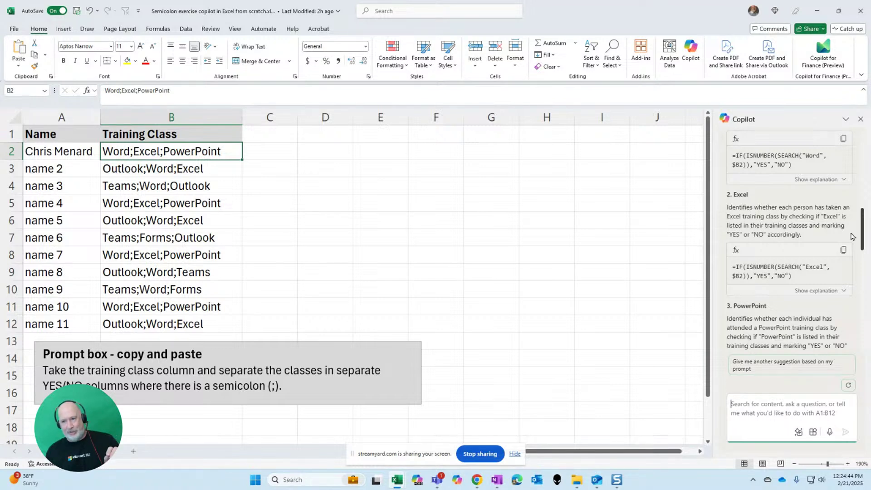
{"action": "left_click_drag", "start_coordinate": [852, 237], "coordinate": [853, 347]}
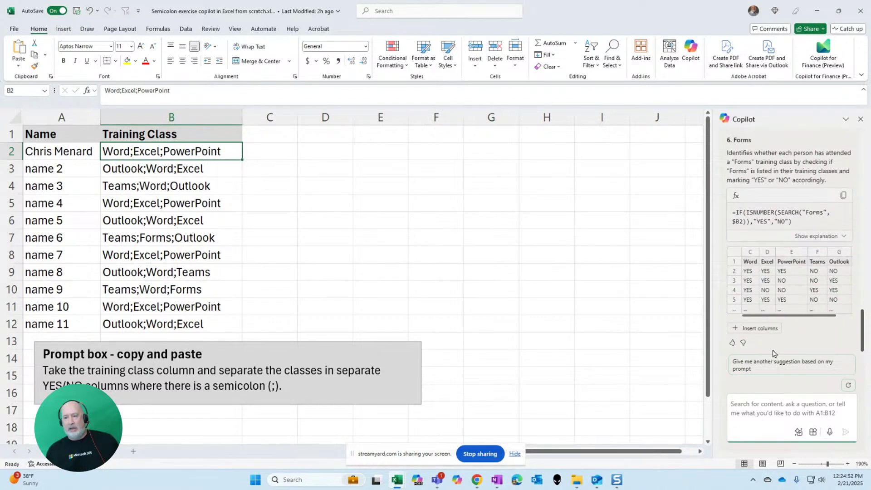
{"action": "left_click", "coordinate": [760, 330]}
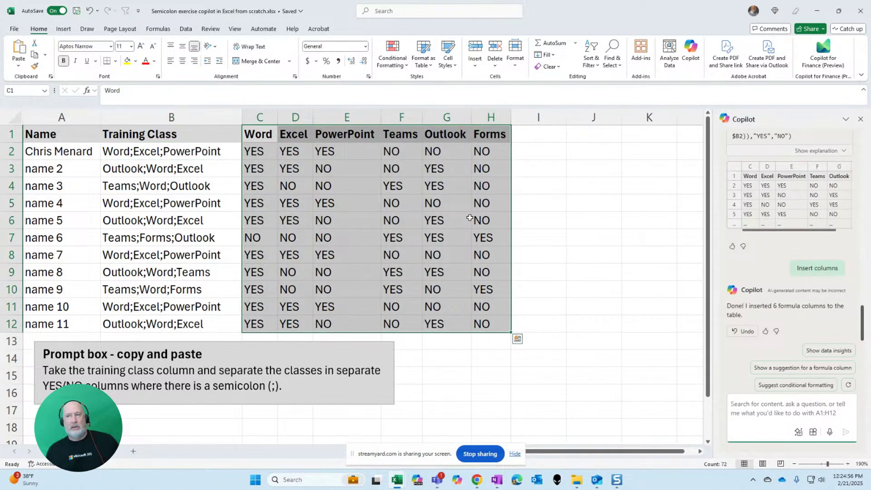
- Inspect the row 2 formulas of the inserted Word, Excel, PowerPoint and Teams columns
{"action": "left_click", "coordinate": [257, 155]}
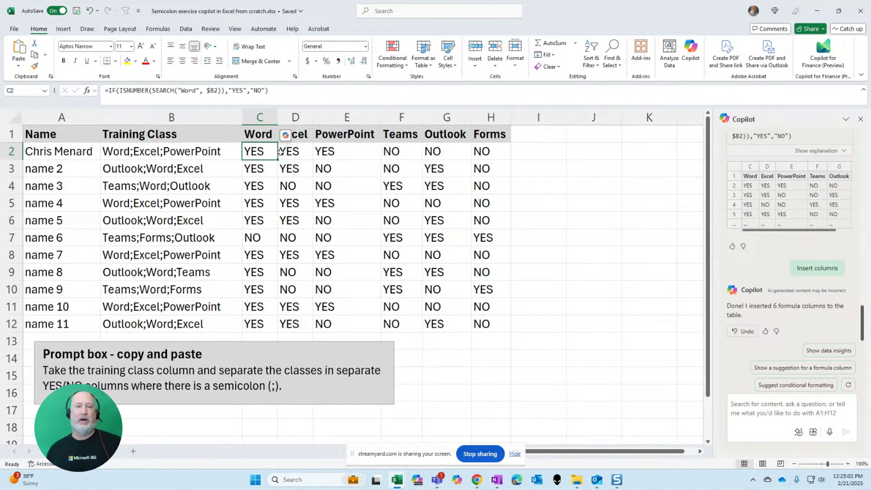
{"action": "left_click", "coordinate": [294, 152]}
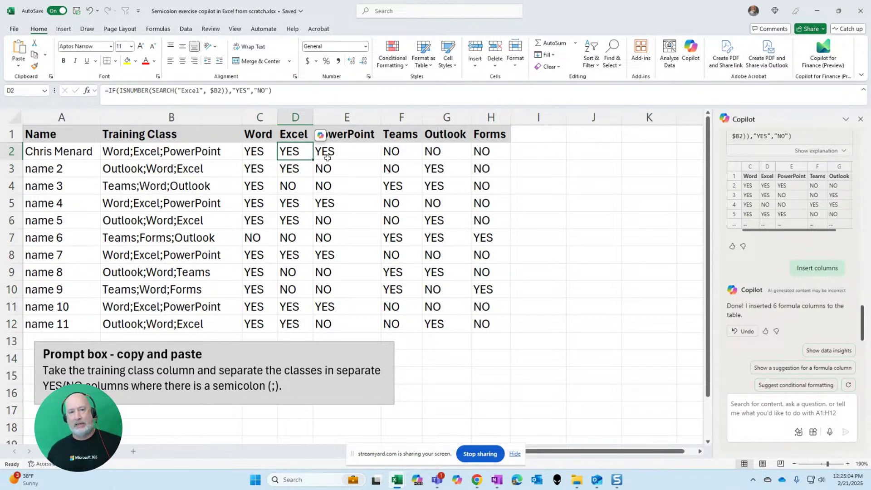
{"action": "left_click", "coordinate": [341, 156]}
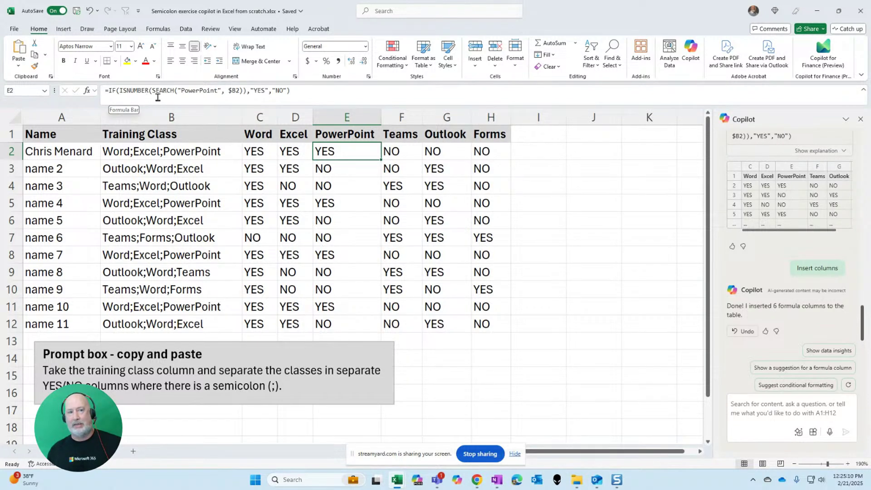
{"action": "left_click", "coordinate": [393, 155]}
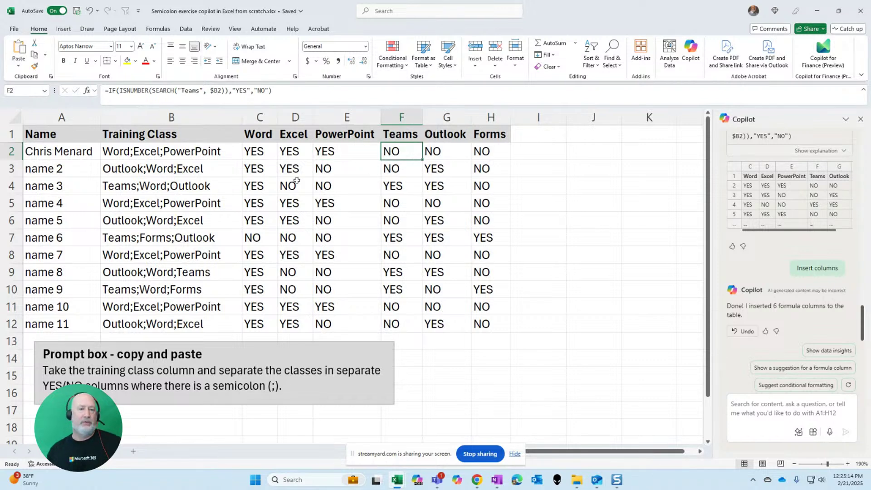
- Highlight the Training Class cells B2:B12 that contain the text "Teams" with Light Red Fill with Dark Red Text
{"action": "left_click_drag", "start_coordinate": [207, 154], "coordinate": [190, 323]}
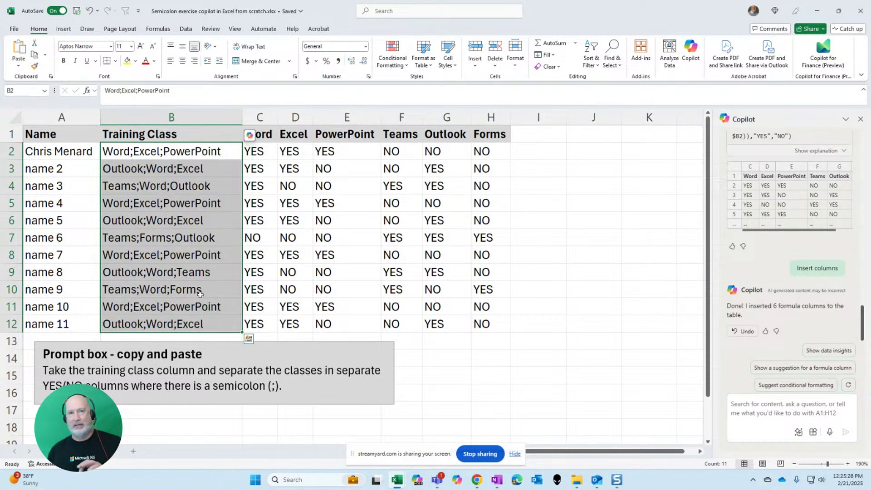
{"action": "left_click", "coordinate": [393, 61]}
{"action": "mouse_move", "coordinate": [403, 92]}
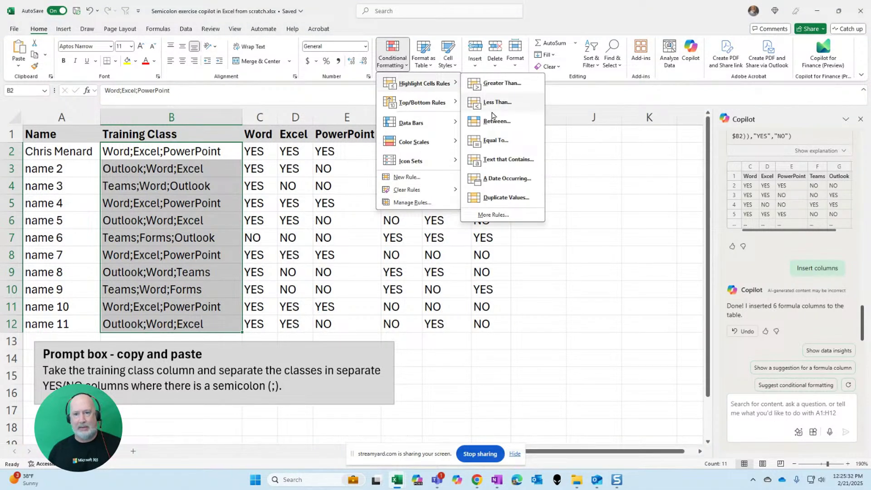
{"action": "left_click", "coordinate": [495, 160]}
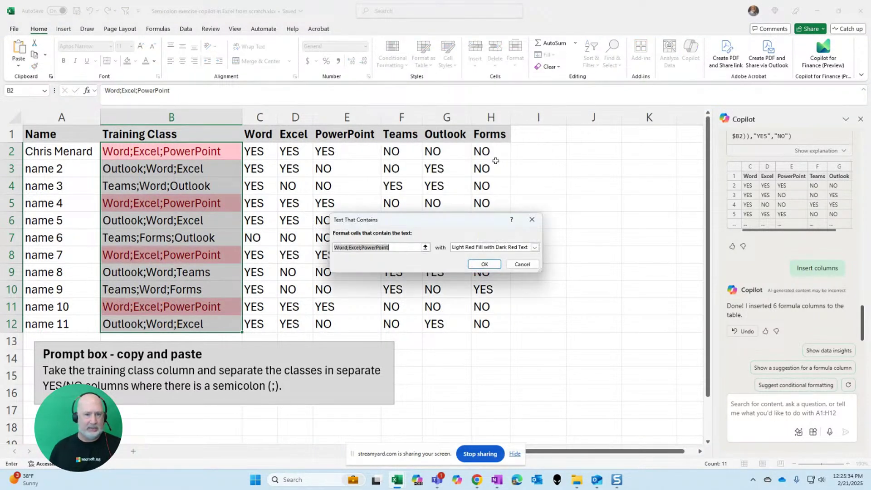
{"action": "type", "text": "Teams"}
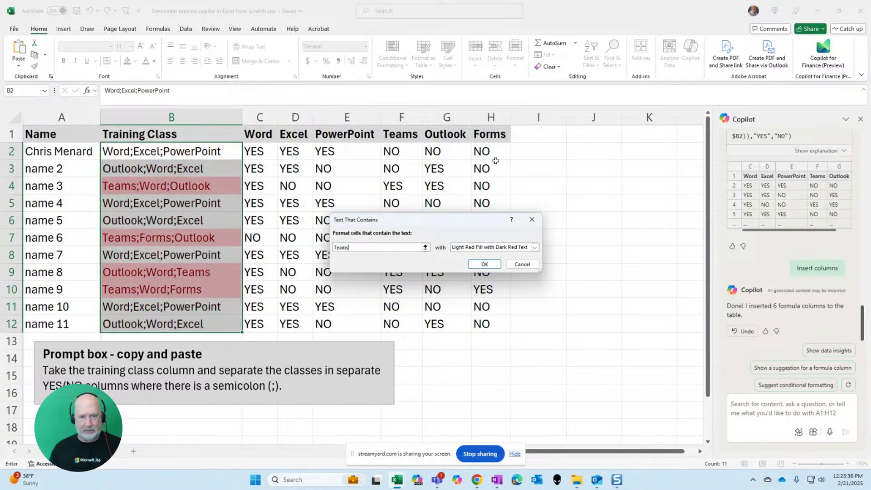
{"action": "left_click", "coordinate": [484, 264]}
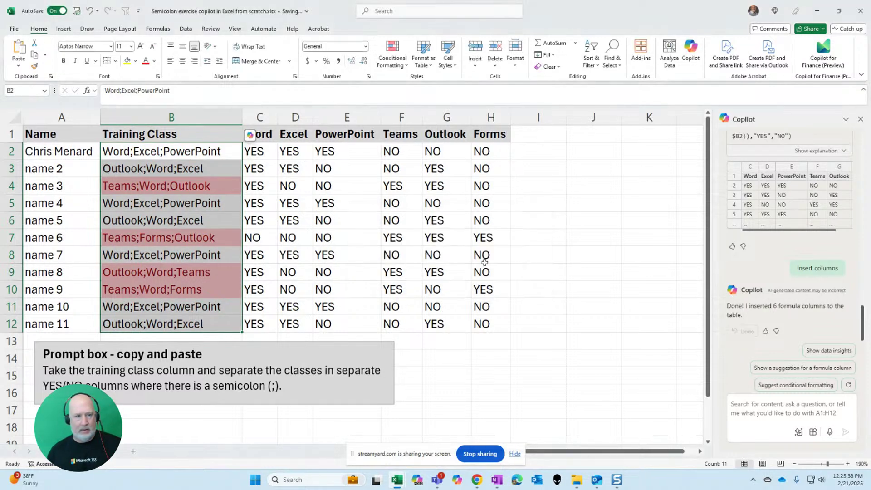
- Sort the table by the Teams column from A to Z and compare its YES rows with the highlighted training classes
{"action": "right_click", "coordinate": [404, 150]}
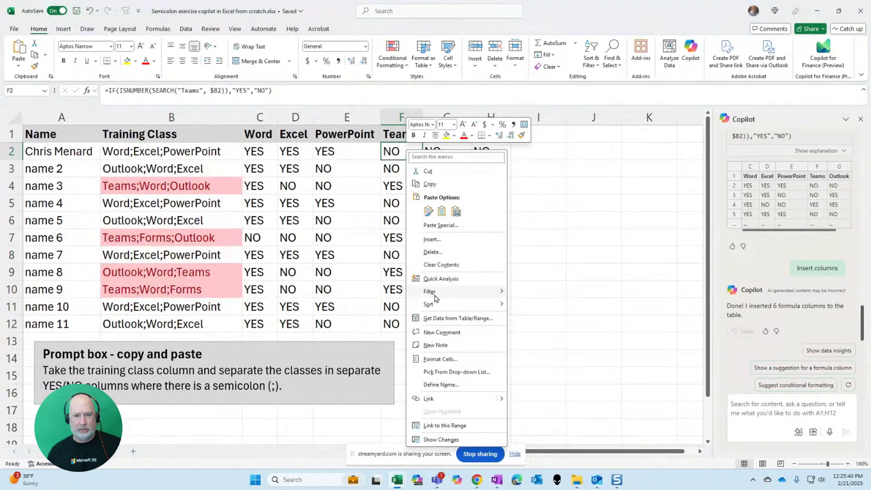
{"action": "mouse_move", "coordinate": [498, 310]}
{"action": "left_click", "coordinate": [531, 306]}
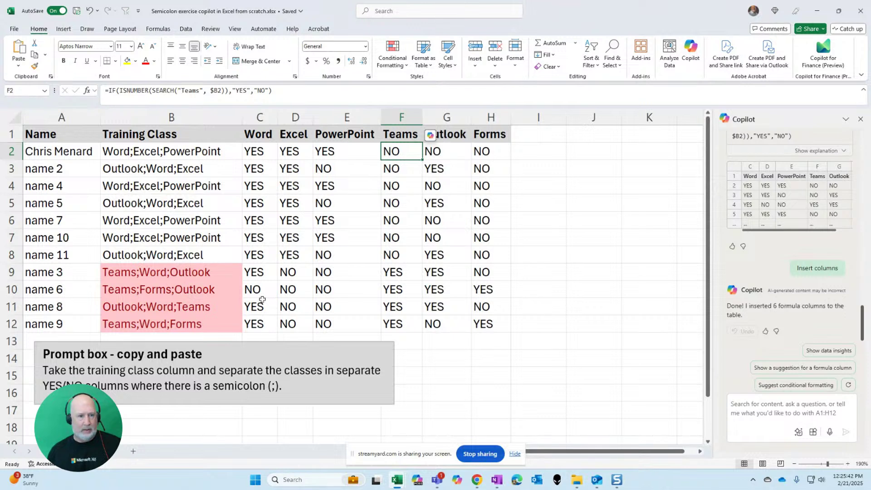
{"action": "left_click_drag", "start_coordinate": [405, 275], "coordinate": [404, 321]}
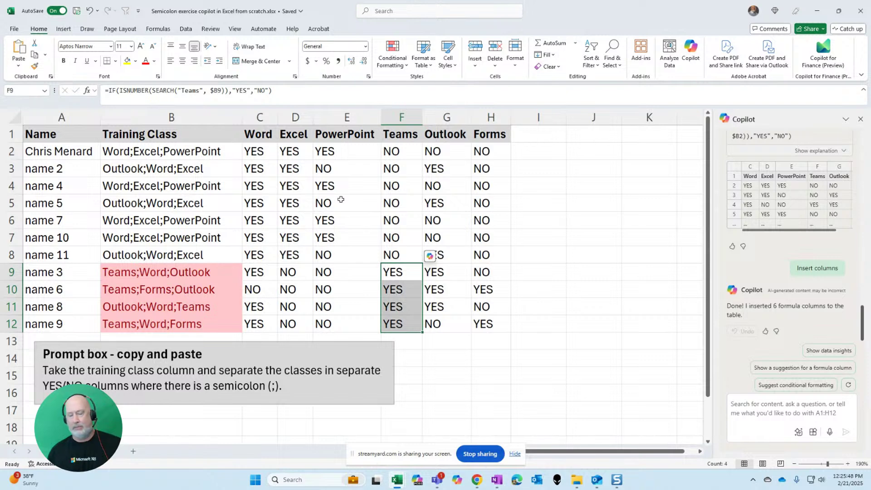
{"action": "left_click", "coordinate": [338, 181]}
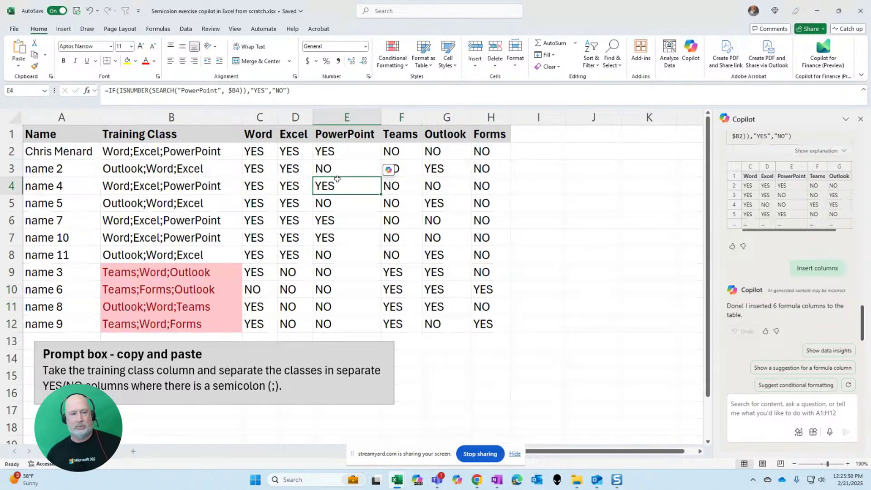
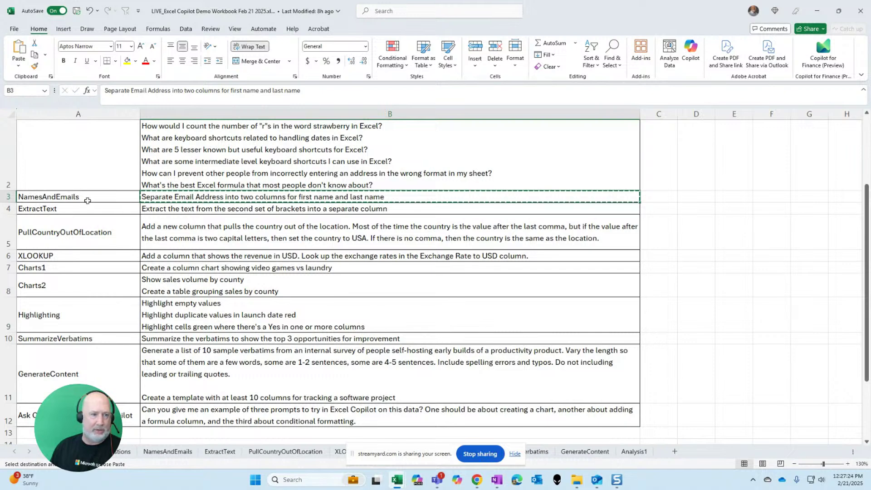
- Open the NamesAndEmails sheet and slightly narrow the Email Address column
{"action": "left_click", "coordinate": [190, 453]}
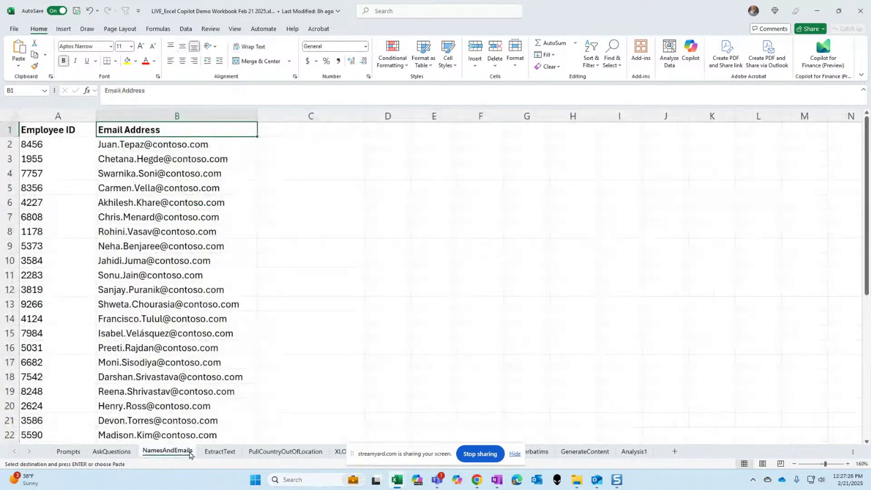
{"action": "left_click", "coordinate": [847, 465]}
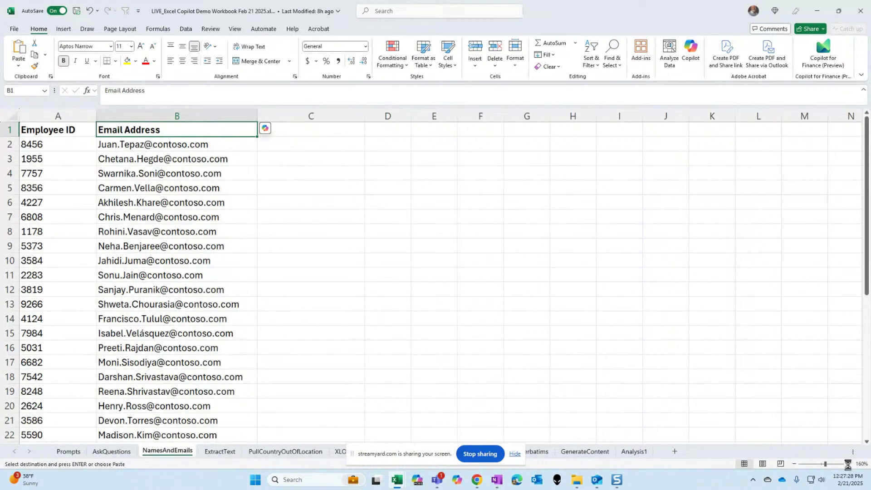
{"action": "left_click", "coordinate": [847, 464]}
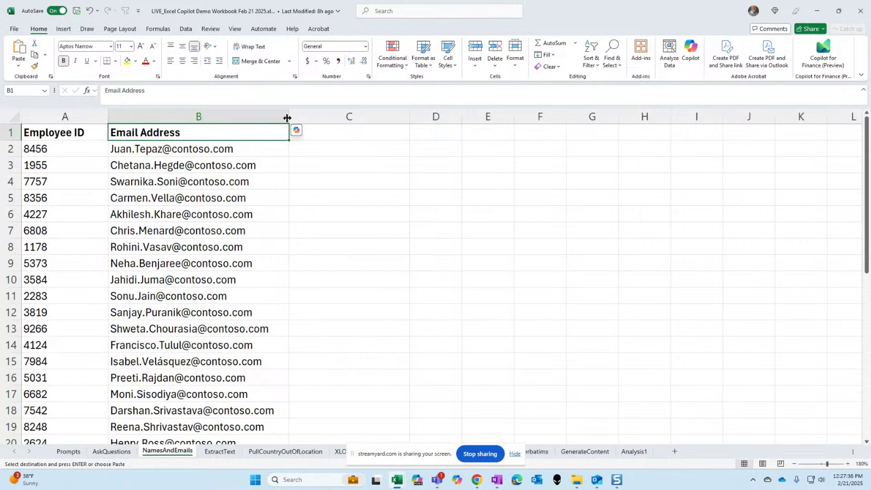
{"action": "left_click_drag", "start_coordinate": [289, 117], "coordinate": [285, 116]}
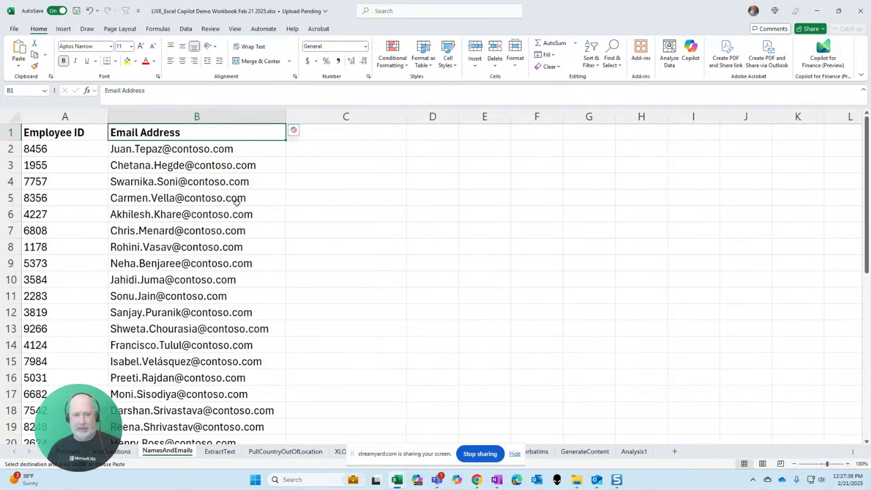
- Ask Copilot to "Separate Email Address into two columns for first name and last name" and insert the suggested columns
{"action": "left_click", "coordinate": [220, 163]}
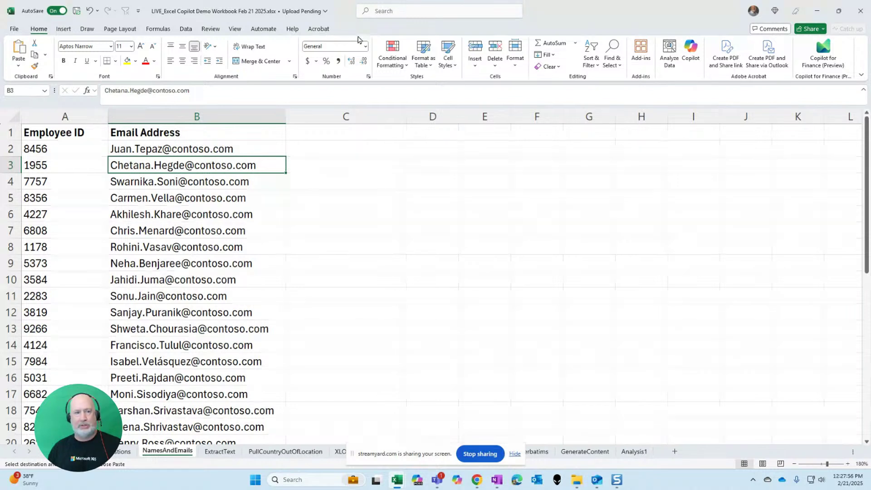
{"action": "left_click", "coordinate": [691, 61]}
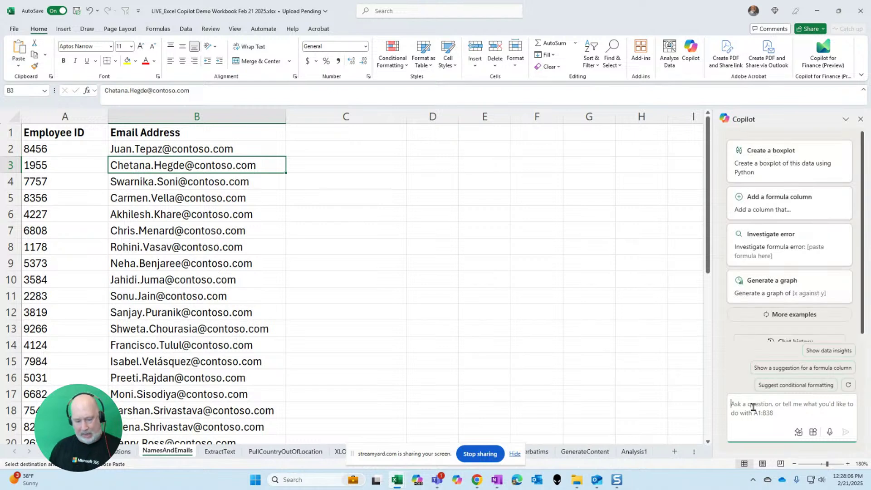
{"action": "type", "text": "Separate Email Address into two columns for first name and last name"}
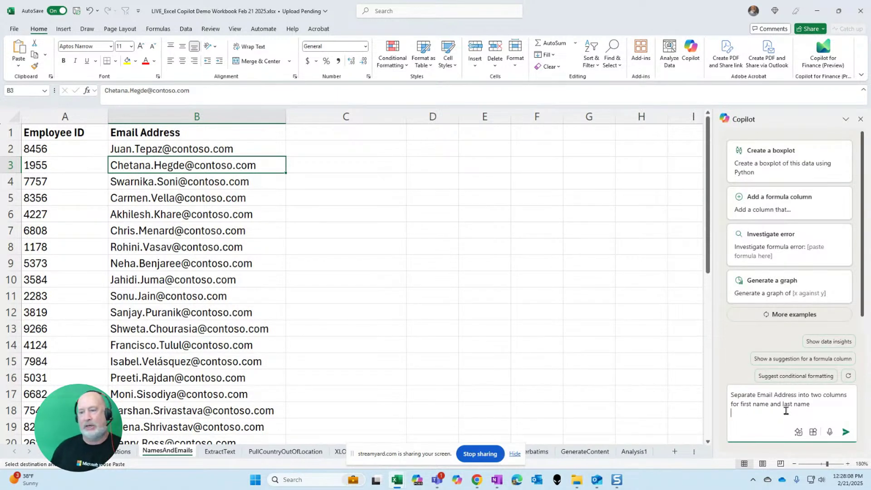
{"action": "left_click", "coordinate": [845, 431]}
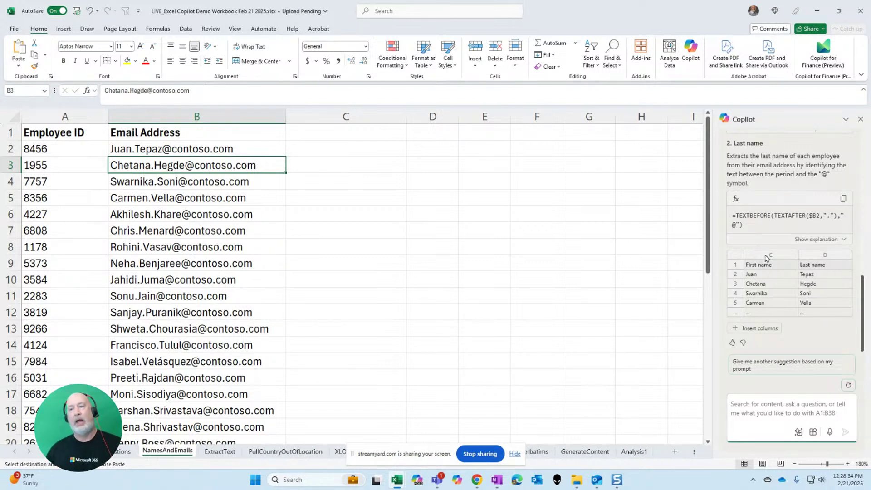
{"action": "left_click", "coordinate": [755, 329]}
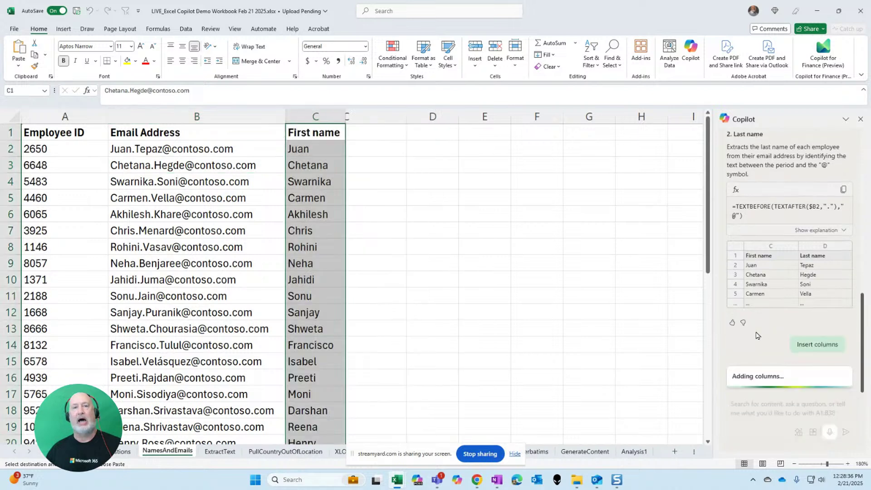
- Widen the inserted First name and Last name columns
{"action": "left_click", "coordinate": [333, 149]}
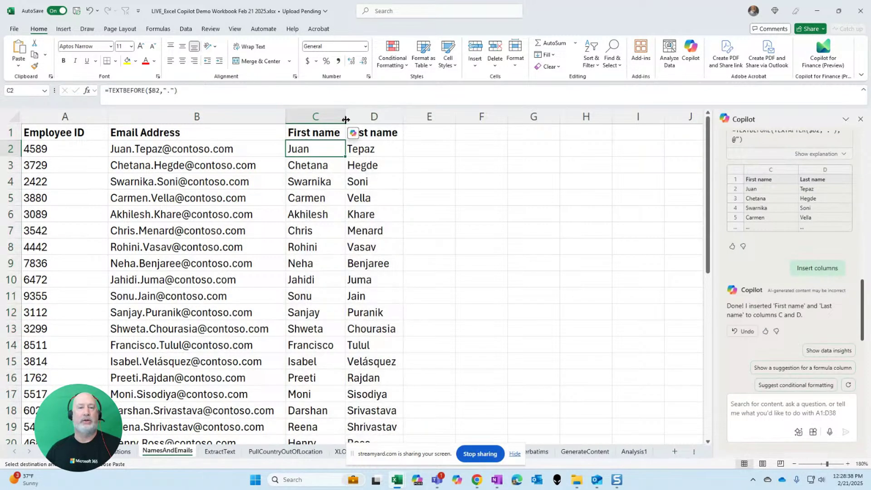
{"action": "left_click_drag", "start_coordinate": [345, 120], "coordinate": [365, 119]}
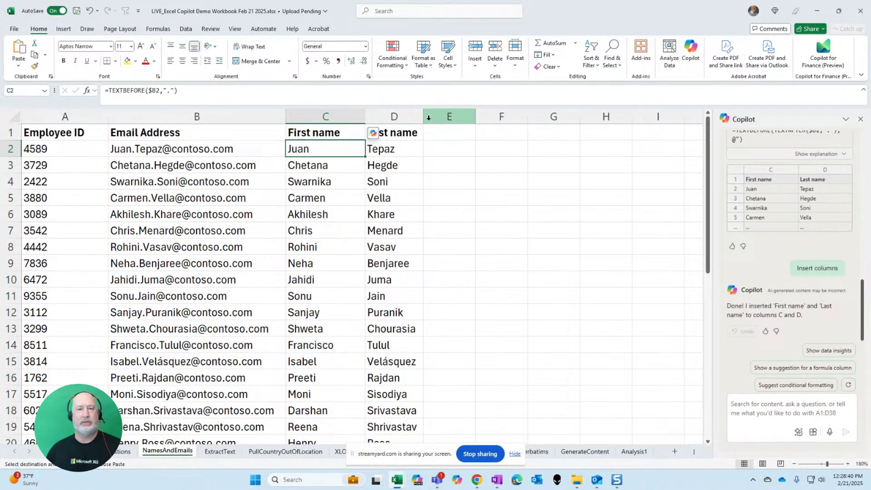
{"action": "left_click_drag", "start_coordinate": [426, 118], "coordinate": [450, 119]}
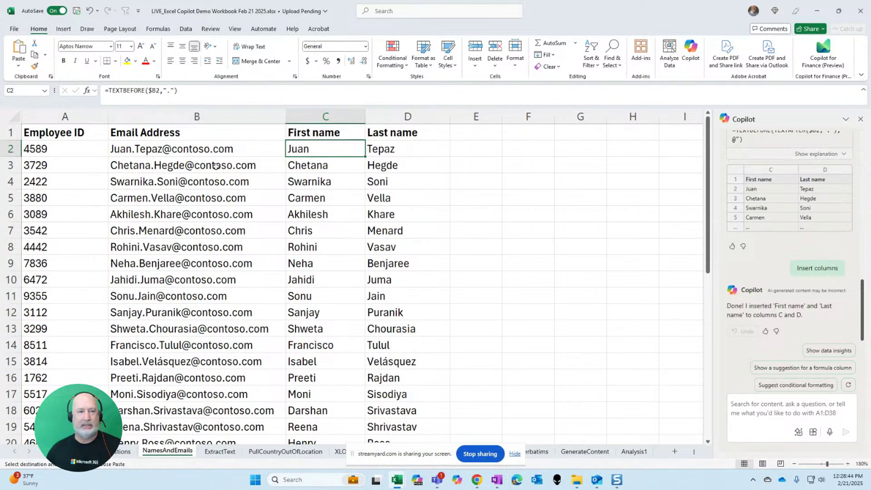
- Try the formula =TEXTBEFORE(B2,".") in cell F2 and clear the cell again
{"action": "left_click", "coordinate": [537, 148]}
{"action": "type", "text": "=t"}
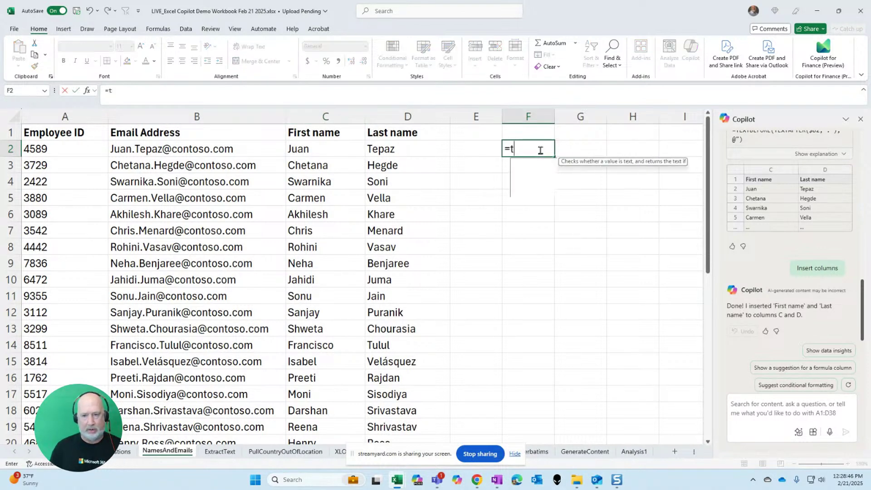
{"action": "type", "text": "ext"}
{"action": "key", "text": "Tab"}
{"action": "key", "text": "BackSpace"}
{"action": "type", "text": "b"}
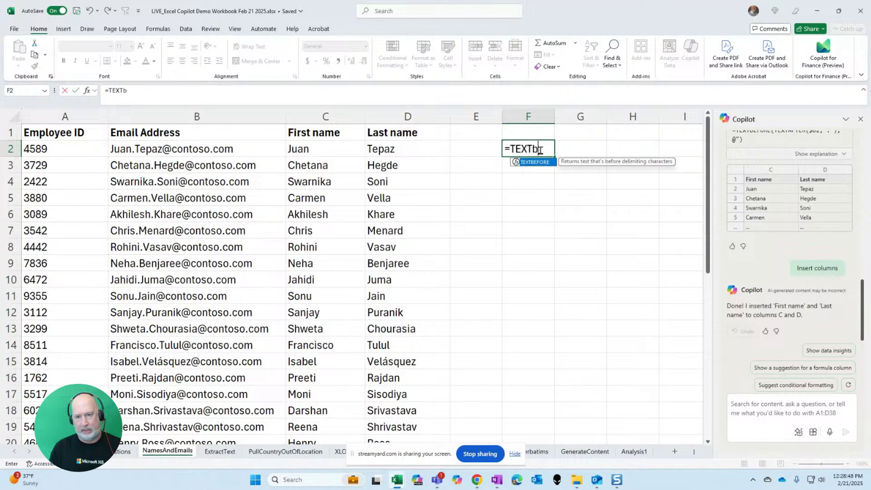
{"action": "key", "text": "Tab"}
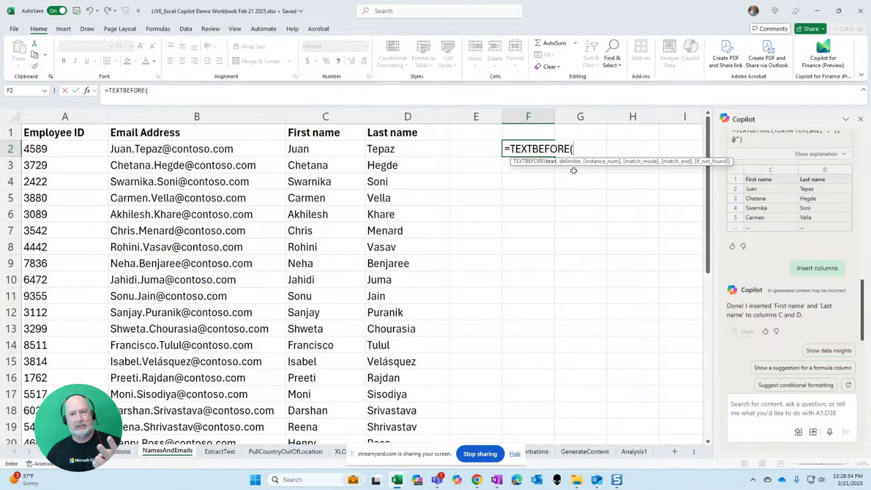
{"action": "left_click", "coordinate": [213, 149]}
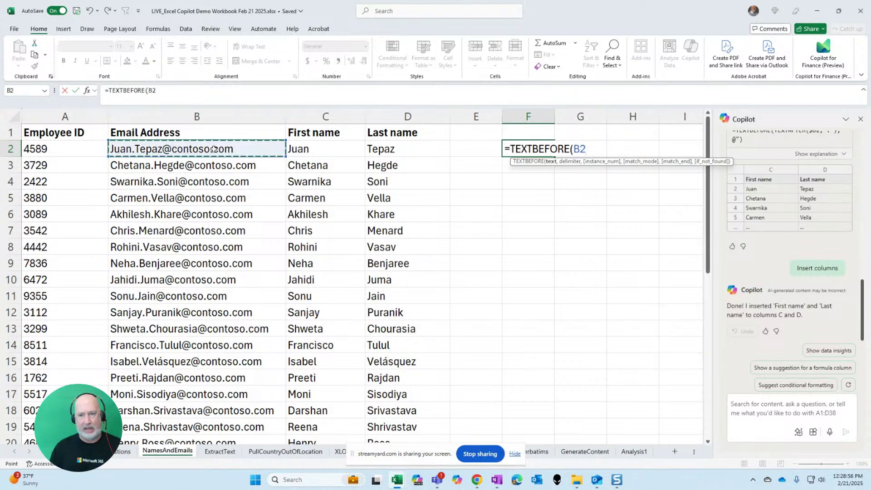
{"action": "type", "text": ","}
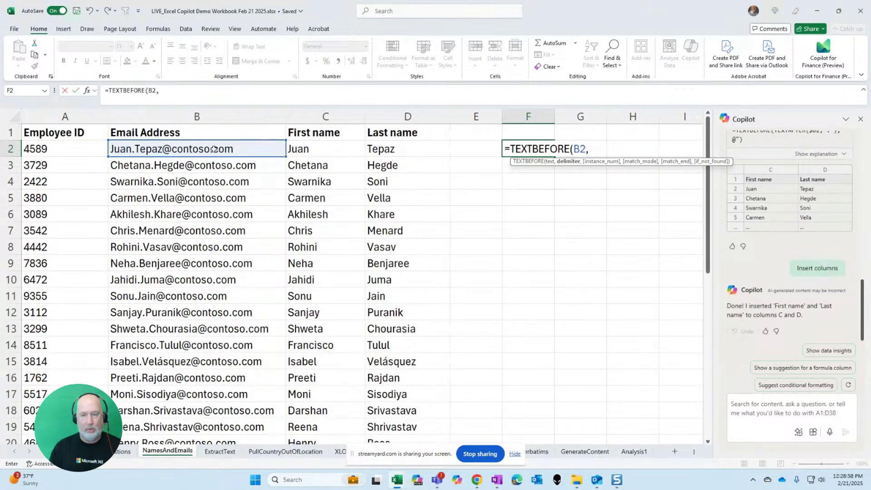
{"action": "type", "text": "\"."}
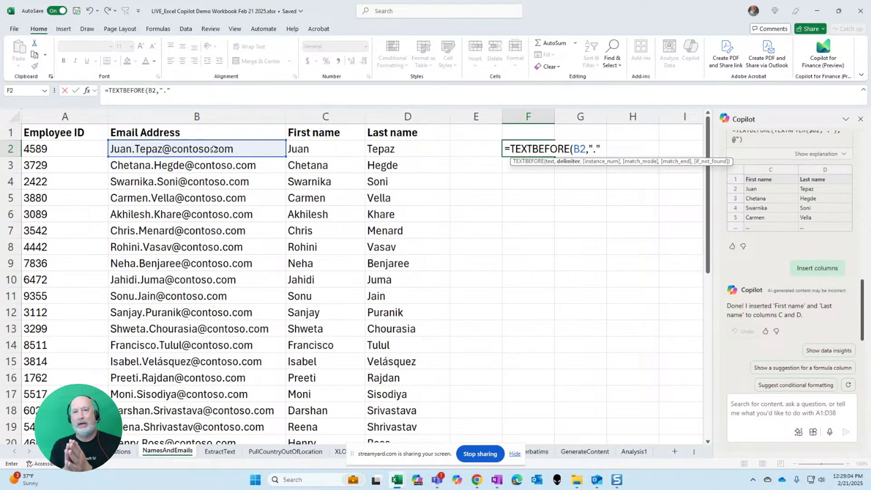
{"action": "key", "text": "Return"}
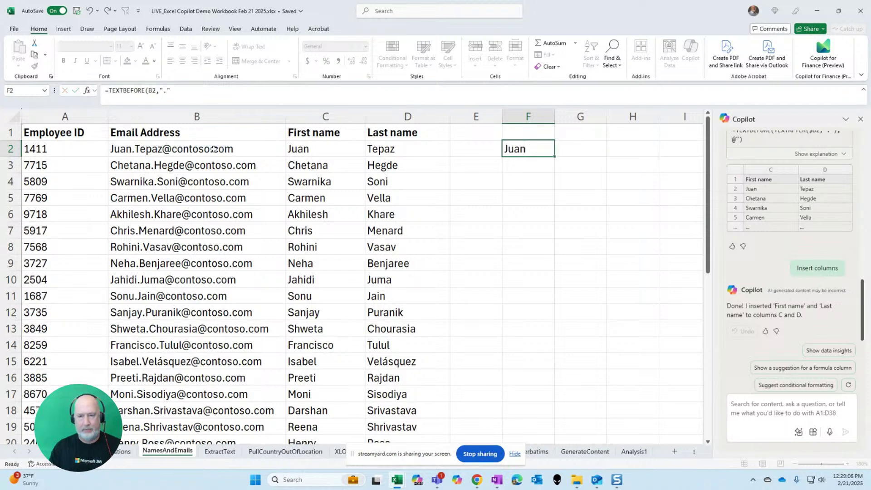
{"action": "key", "text": "Up"}
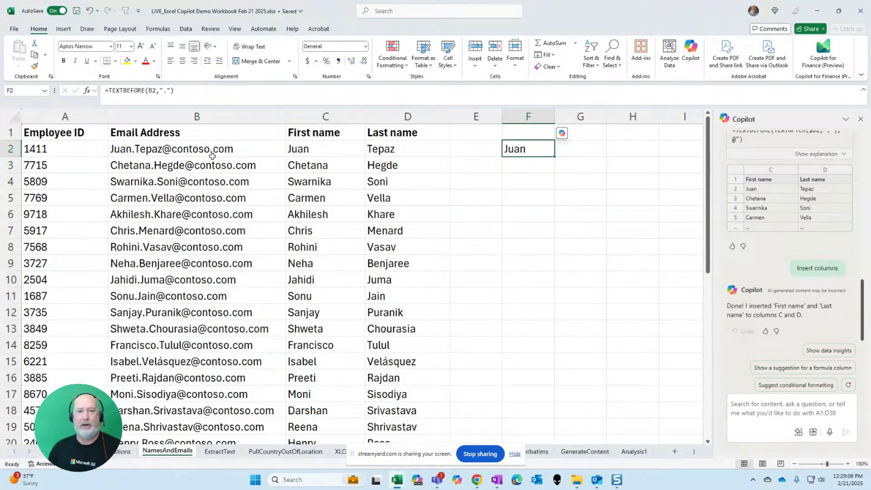
{"action": "key", "text": "Delete"}
- Examine the Last name formula in D2 and compare it with Copilot's description of the two name columns
{"action": "left_click", "coordinate": [382, 149]}
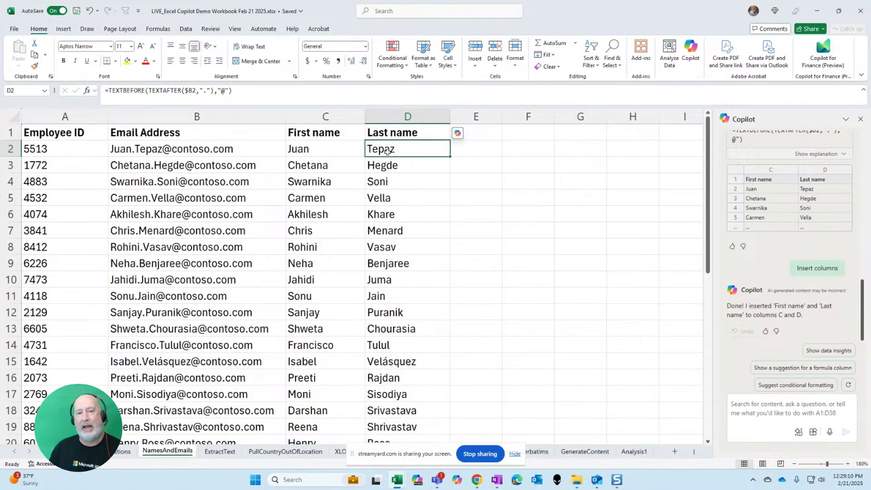
{"action": "double_click", "coordinate": [400, 153]}
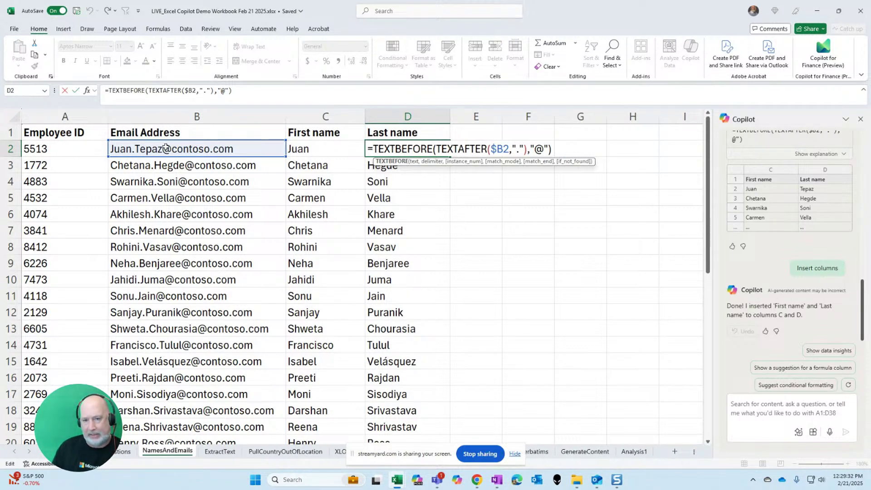
{"action": "key", "text": "Return"}
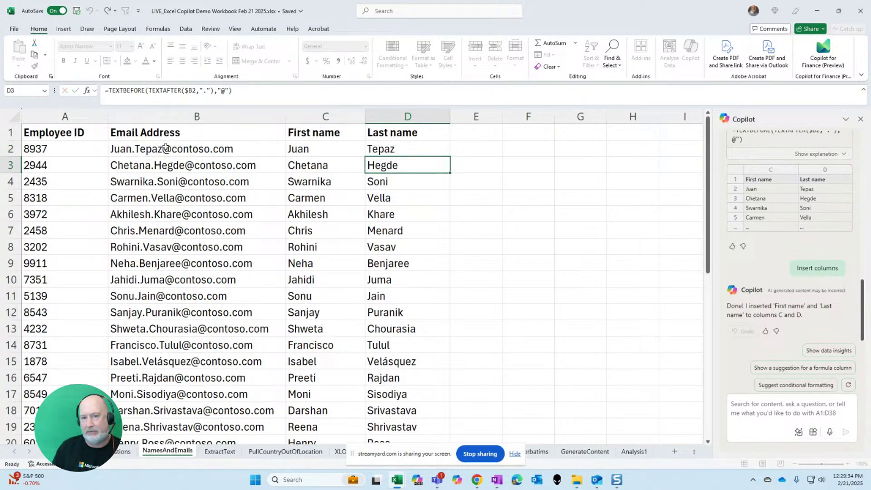
{"action": "key", "text": "Up"}
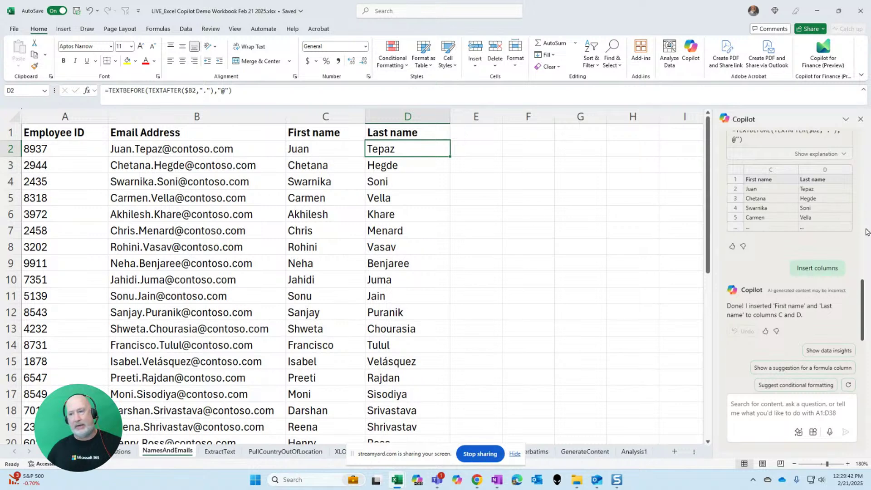
{"action": "scroll", "coordinate": [783, 261], "scroll_direction": "up", "scroll_amount": 5}
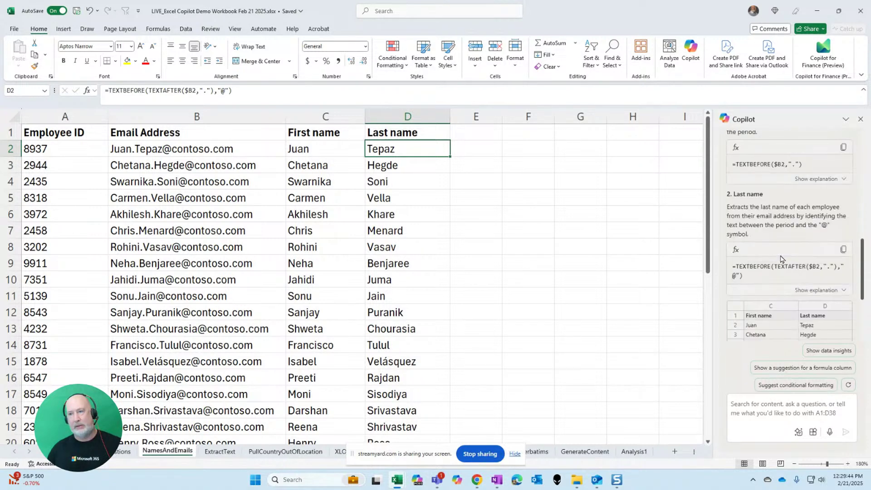
{"action": "scroll", "coordinate": [781, 258], "scroll_direction": "up", "scroll_amount": 2}
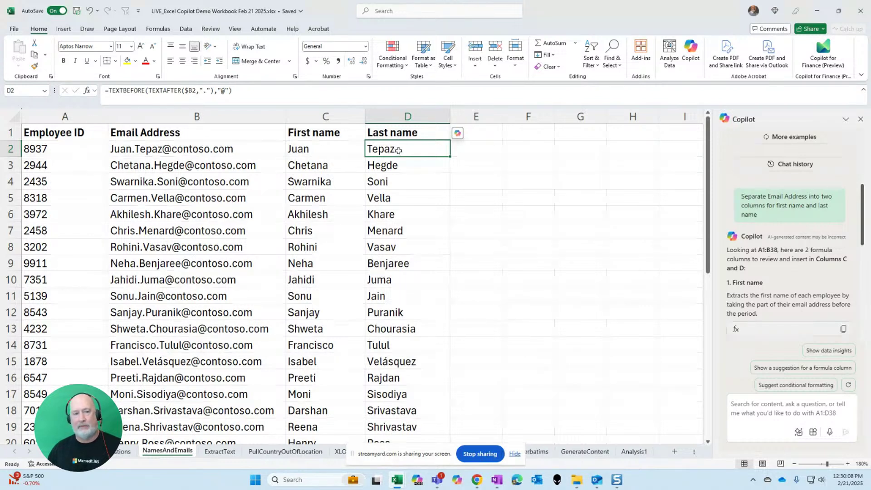
{"action": "left_click", "coordinate": [378, 230]}
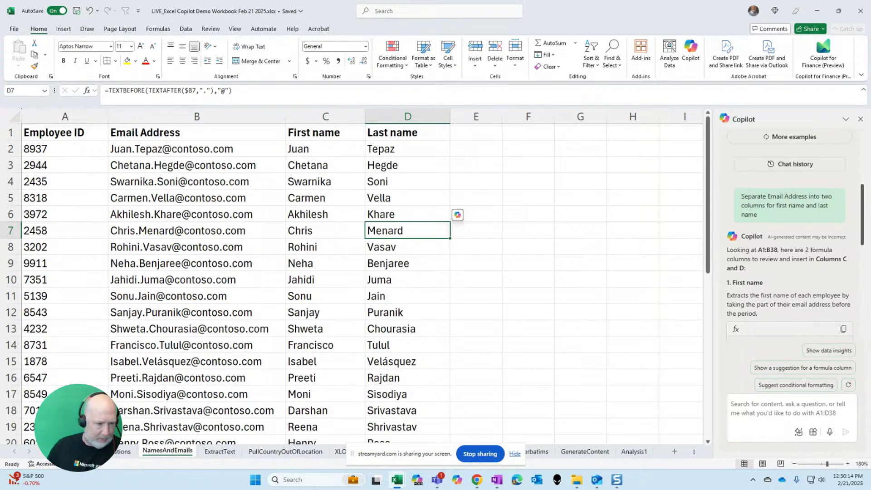
- Copy the PullCountryOutOfLocation prompt from cell B5 of the prompts list sheet
{"action": "left_click", "coordinate": [121, 452]}
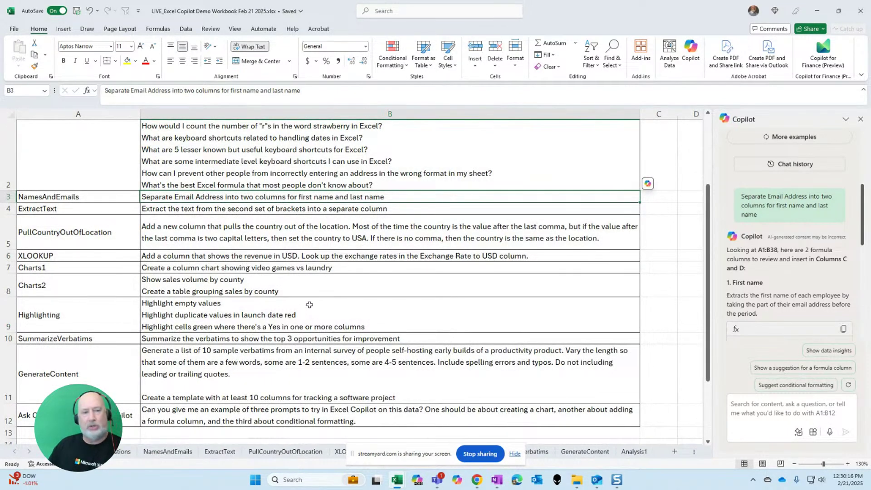
{"action": "left_click", "coordinate": [273, 234]}
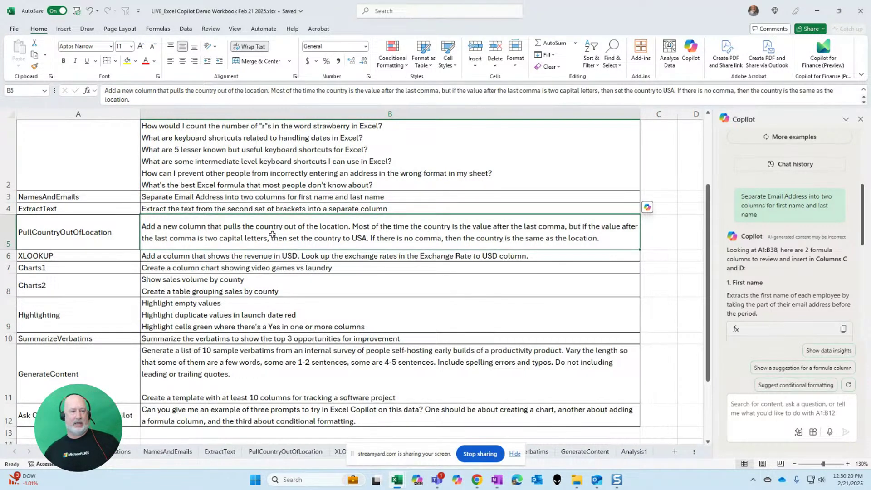
{"action": "key", "text": "ctrl+c"}
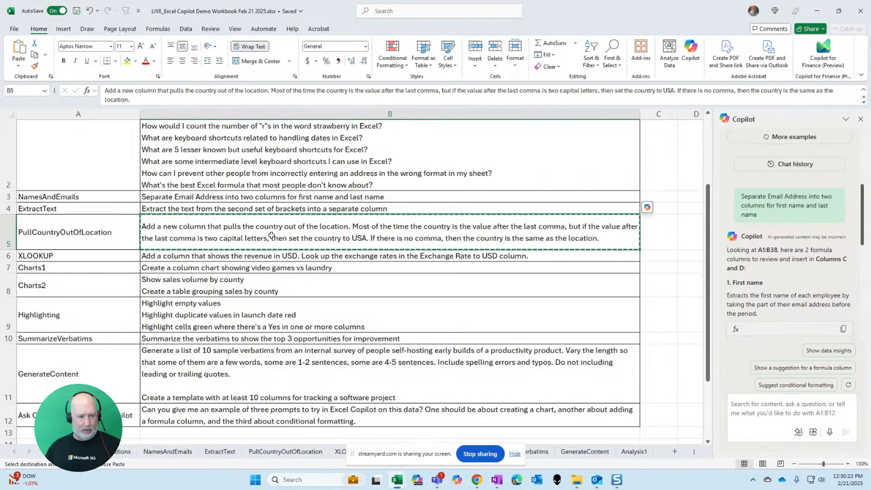
- Open the PullCountryOutOfLocation sheet and review the different location formats in column B
{"action": "left_click", "coordinate": [285, 452]}
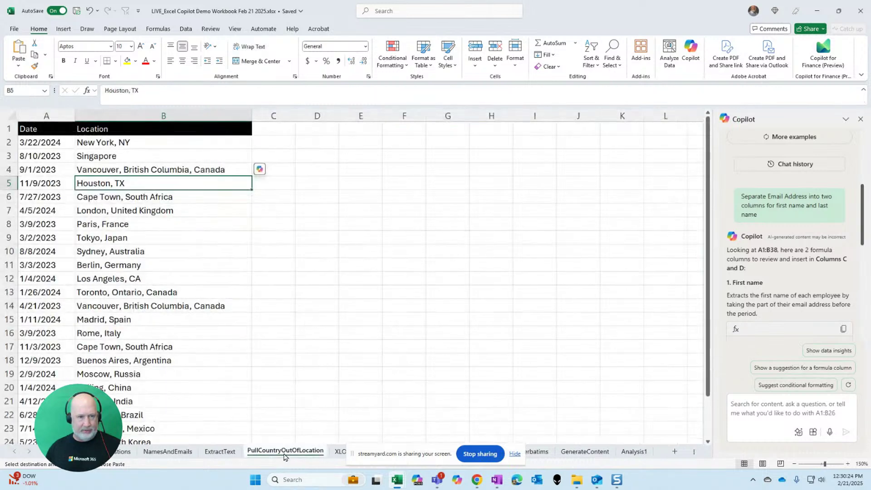
{"action": "left_click", "coordinate": [847, 464]}
{"action": "left_click", "coordinate": [847, 464]}
{"action": "left_click", "coordinate": [847, 464]}
{"action": "left_click", "coordinate": [847, 464]}
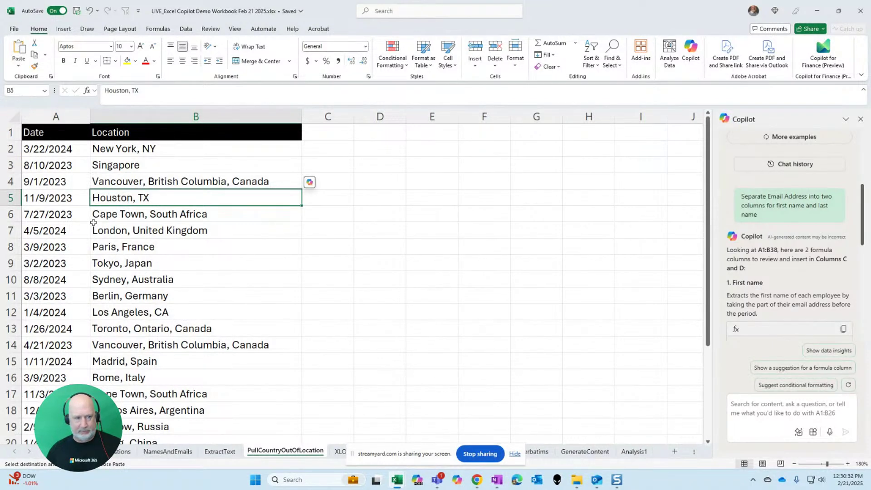
{"action": "left_click", "coordinate": [164, 152]}
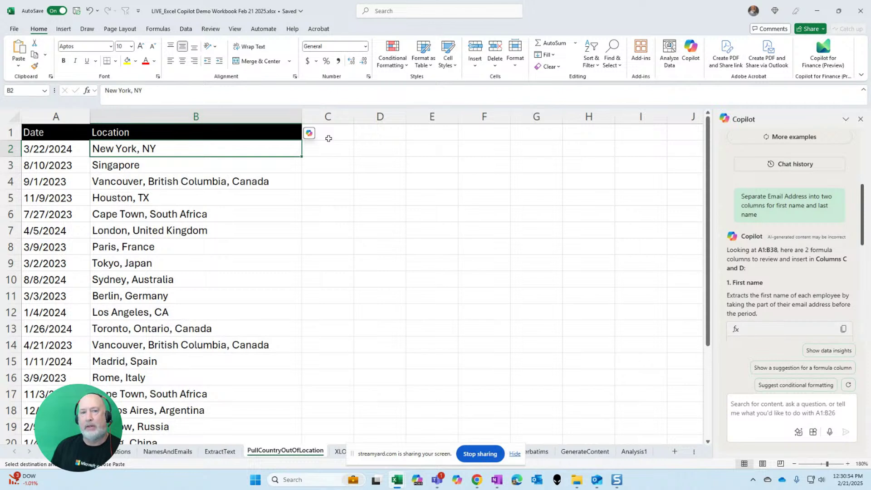
{"action": "left_click", "coordinate": [257, 166]}
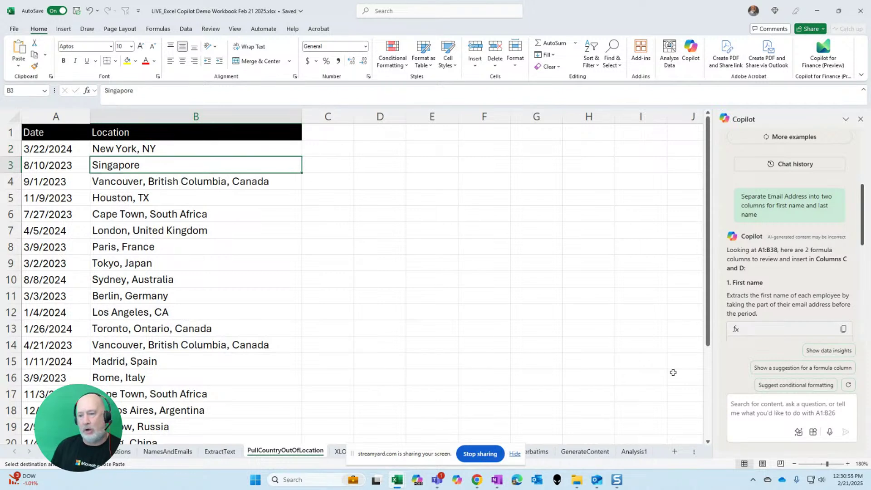
- Submit the copied country-extraction prompt to Copilot, widening its pane so the whole prompt can be read
{"action": "left_click", "coordinate": [739, 408]}
{"action": "key", "text": "ctrl+v"}
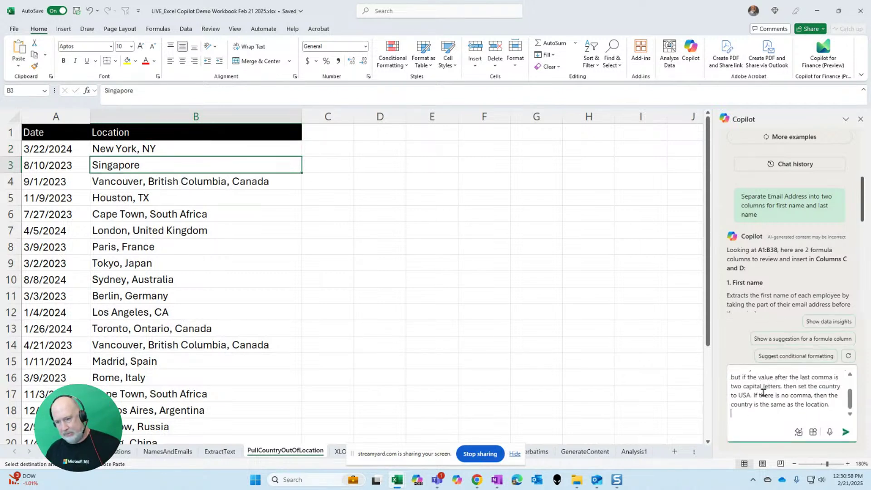
{"action": "scroll", "coordinate": [804, 398], "scroll_direction": "up", "scroll_amount": 3}
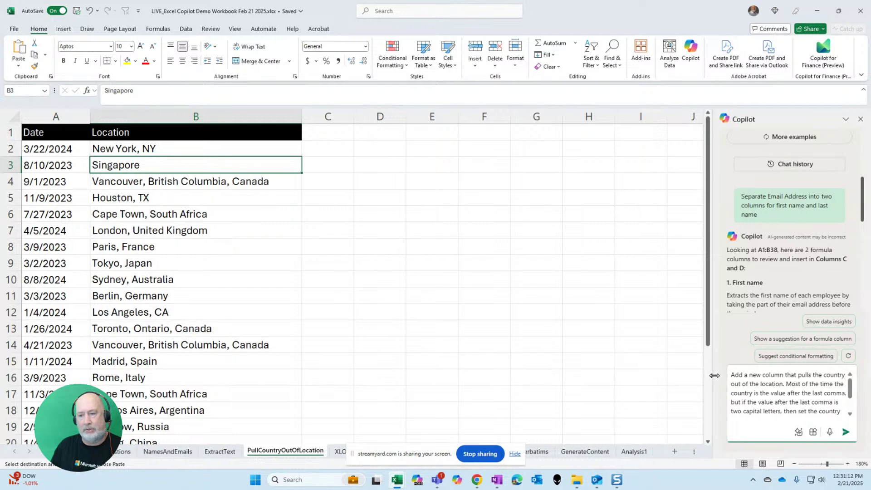
{"action": "left_click_drag", "start_coordinate": [712, 375], "coordinate": [569, 381]}
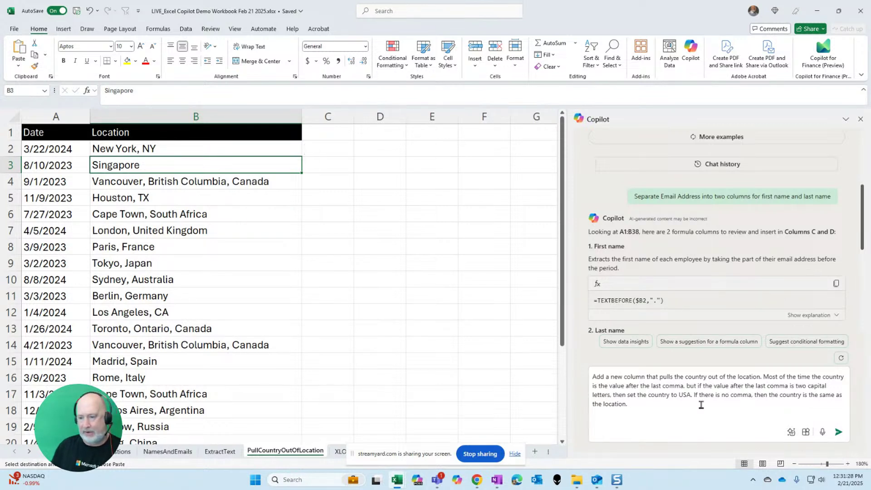
{"action": "left_click", "coordinate": [838, 433]}
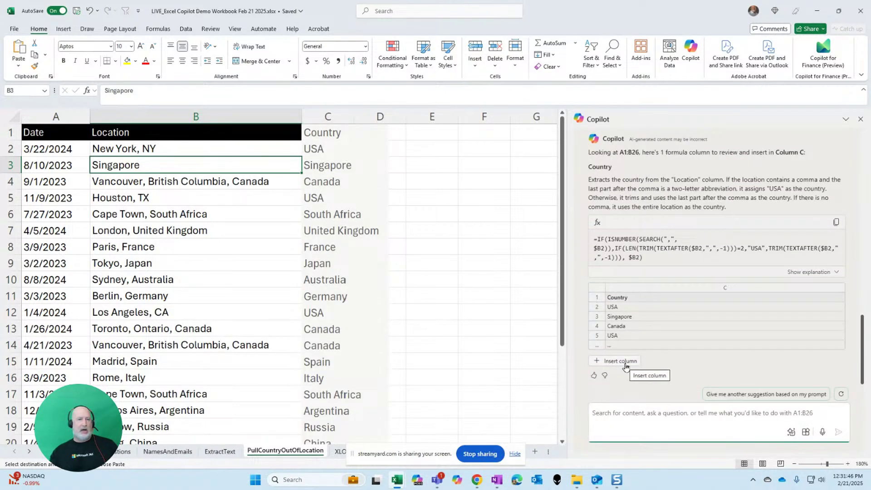
- Insert Copilot's suggested Country column, widen column C and inspect the formula in C2
{"action": "left_click", "coordinate": [625, 366]}
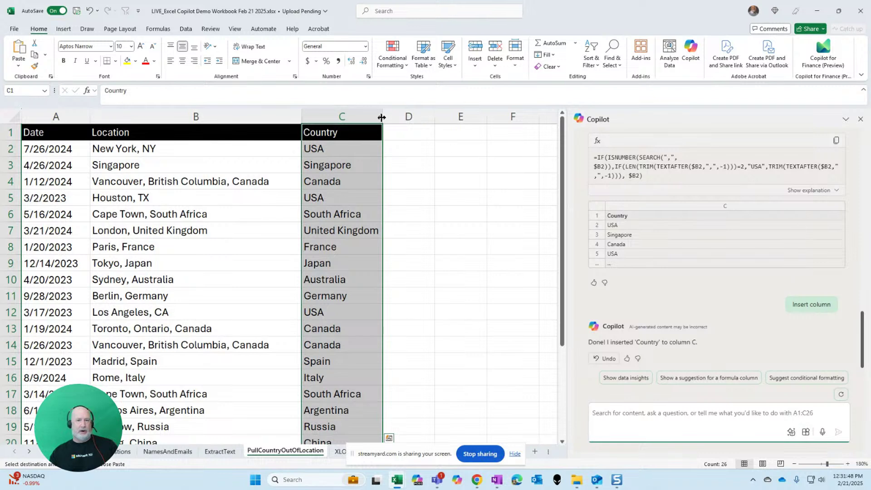
{"action": "left_click_drag", "start_coordinate": [380, 117], "coordinate": [463, 116]}
{"action": "left_click", "coordinate": [381, 150]}
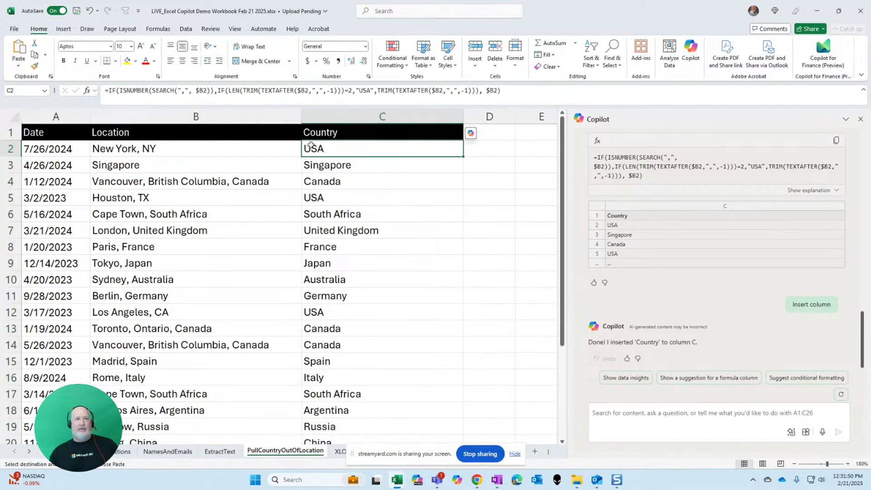
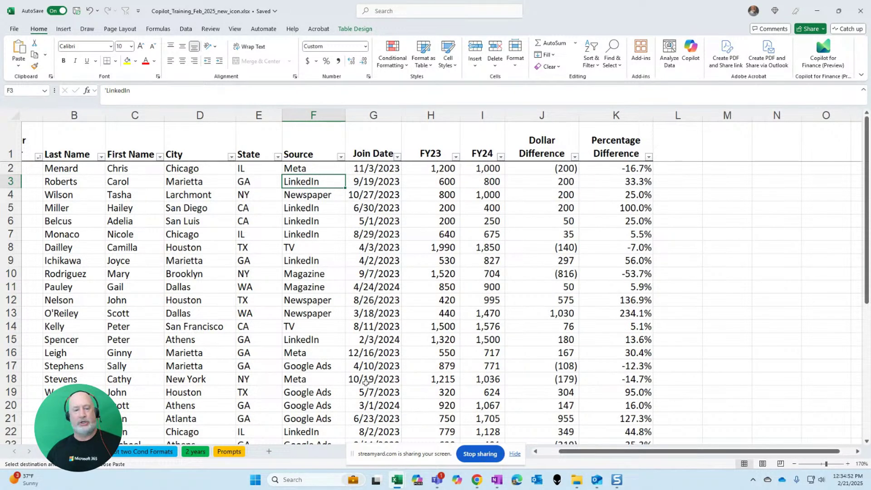
- Copy the prompt "Create a pie chart showing the totals for FY24 for each Source." from cell C19 of the Prompts sheet
{"action": "left_click", "coordinate": [229, 452]}
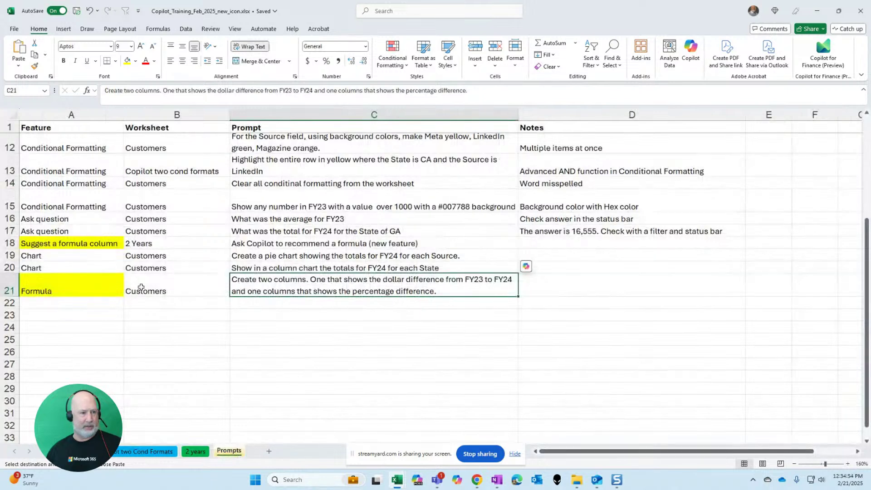
{"action": "left_click", "coordinate": [301, 258]}
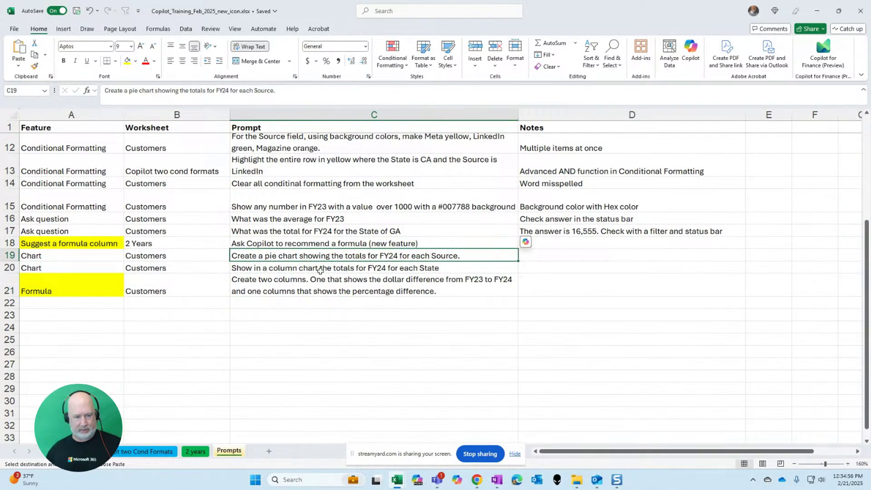
{"action": "key", "text": "ctrl+c"}
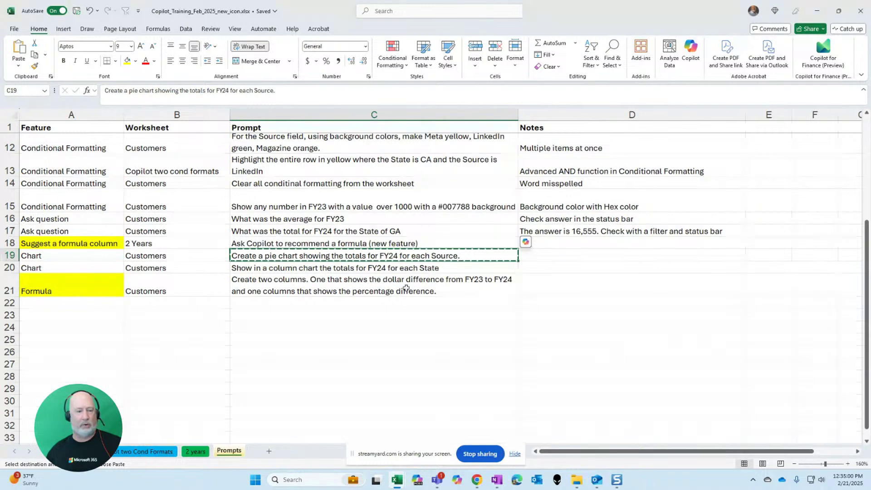
- Open Copilot on the Customers sheet and submit the copied prompt for a pie chart of FY24 totals by Source
{"action": "left_click", "coordinate": [145, 452]}
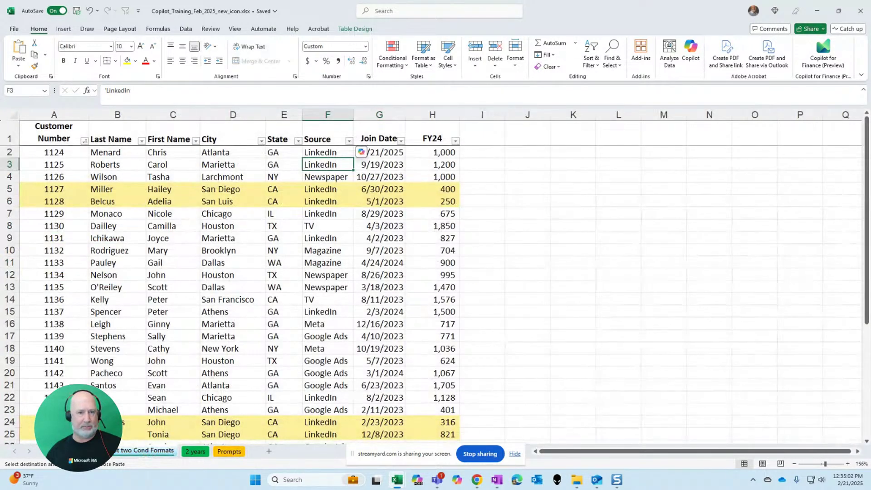
{"action": "left_click", "coordinate": [78, 452]}
{"action": "left_click", "coordinate": [216, 208]}
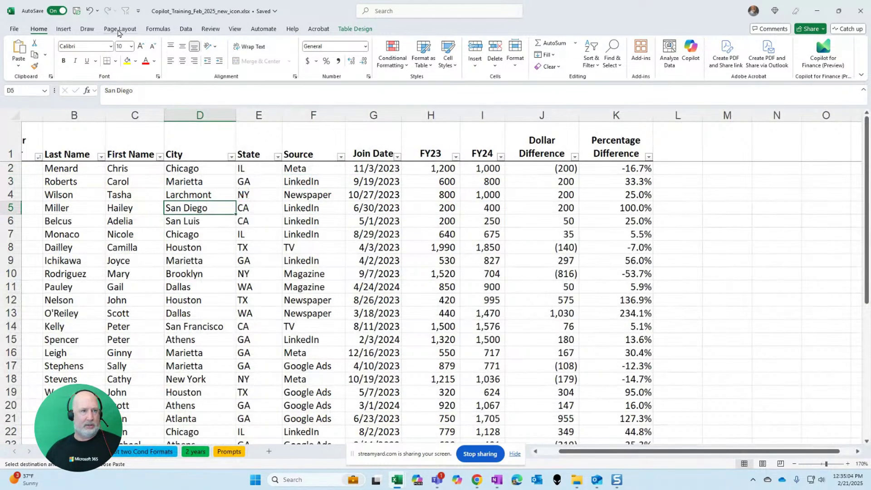
{"action": "left_click", "coordinate": [689, 52]}
{"action": "left_click", "coordinate": [742, 404]}
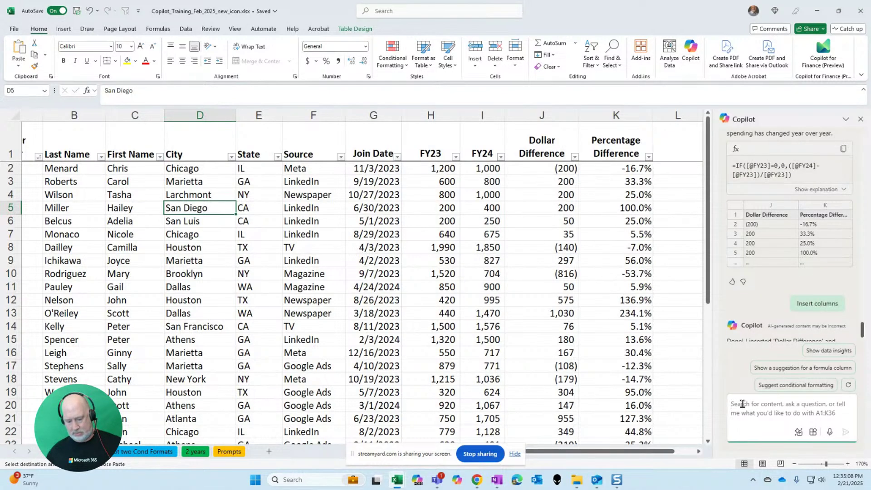
{"action": "key", "text": "ctrl+v"}
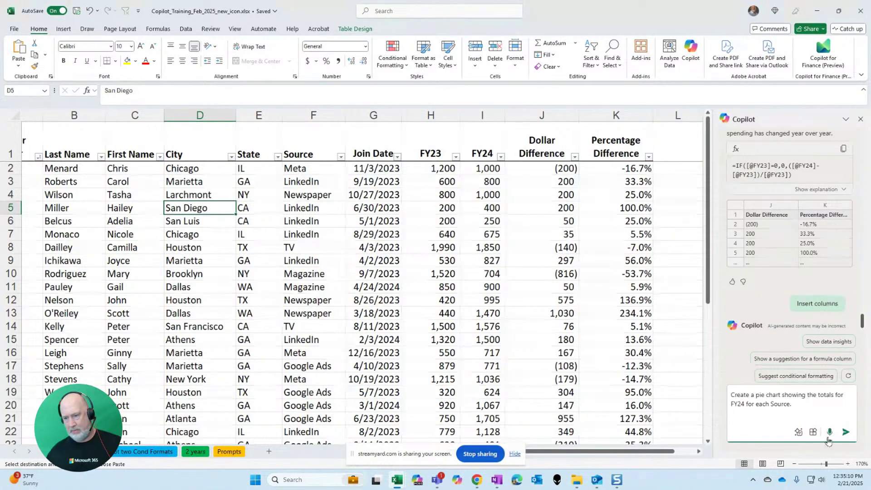
{"action": "left_click", "coordinate": [845, 433]}
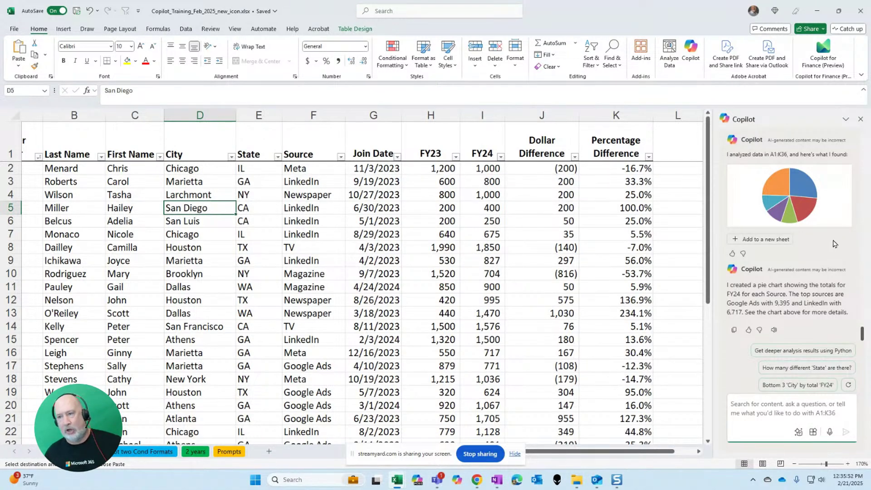
- Add Copilot's pie chart of FY24 totals by Source to a new sheet
{"action": "scroll", "coordinate": [834, 244], "scroll_direction": "up", "scroll_amount": 1}
{"action": "scroll", "coordinate": [815, 200], "scroll_direction": "down", "scroll_amount": 1}
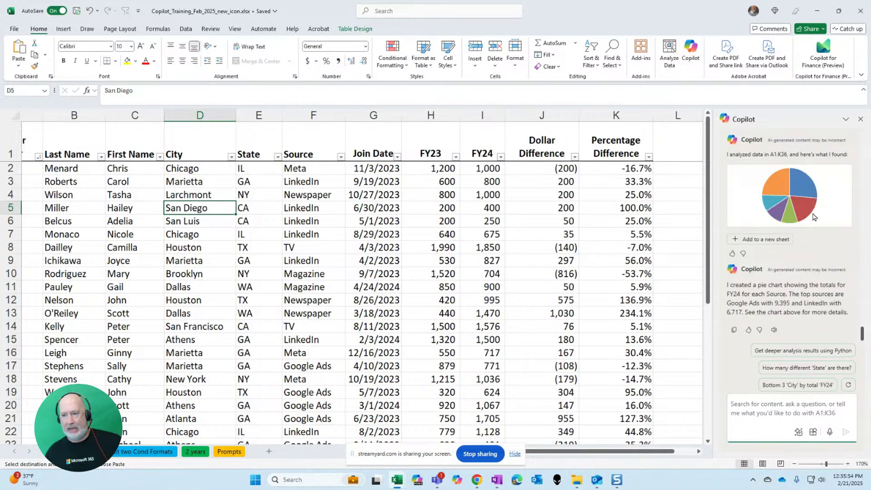
{"action": "left_click", "coordinate": [770, 244]}
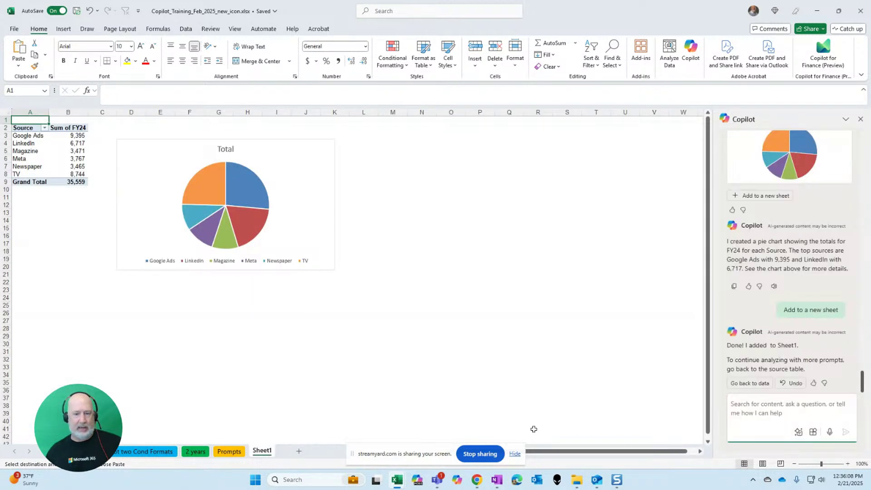
{"action": "left_click", "coordinate": [847, 464]}
{"action": "left_click", "coordinate": [848, 464]}
{"action": "left_click", "coordinate": [847, 464]}
{"action": "left_click", "coordinate": [848, 464]}
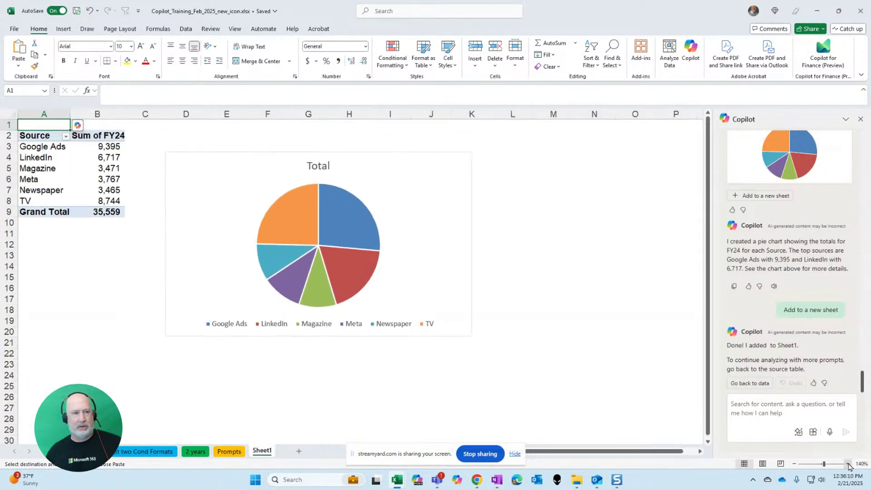
{"action": "left_click", "coordinate": [848, 464]}
{"action": "left_click", "coordinate": [847, 464]}
{"action": "left_click", "coordinate": [847, 464]}
{"action": "left_click", "coordinate": [847, 463]}
- Move the pie chart up beside the pivot table and apply the gray gradient chart style with percentage labels
{"action": "left_click", "coordinate": [530, 188]}
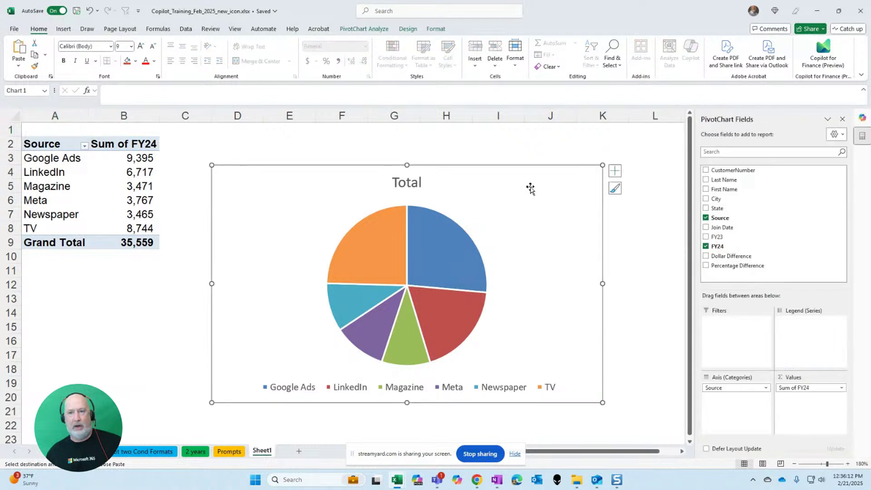
{"action": "left_click_drag", "start_coordinate": [531, 189], "coordinate": [528, 154]}
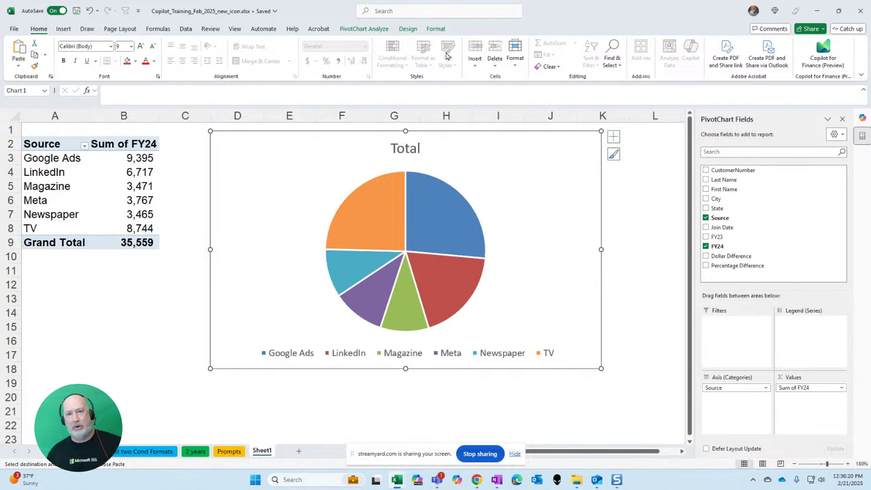
{"action": "left_click", "coordinate": [380, 29]}
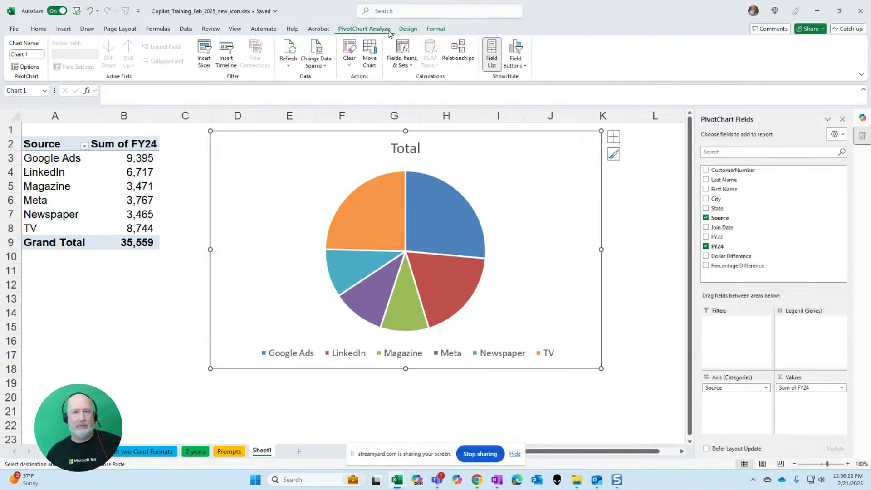
{"action": "left_click", "coordinate": [408, 30]}
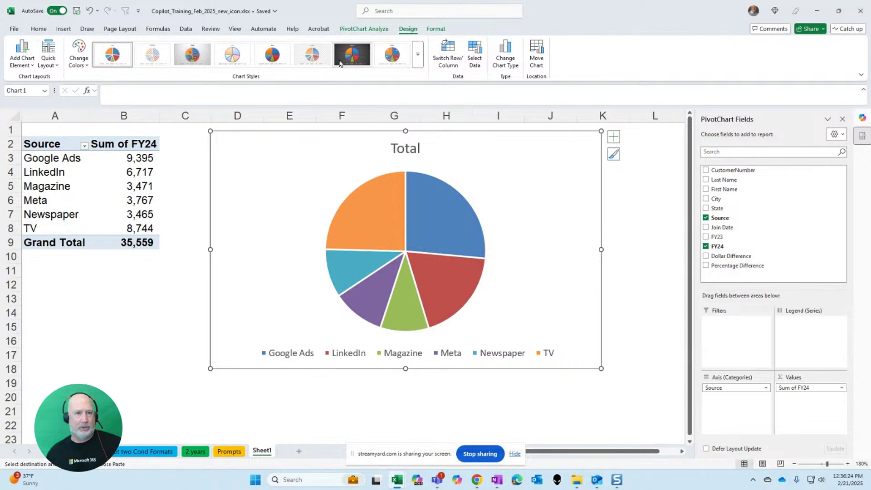
{"action": "left_click", "coordinate": [201, 58]}
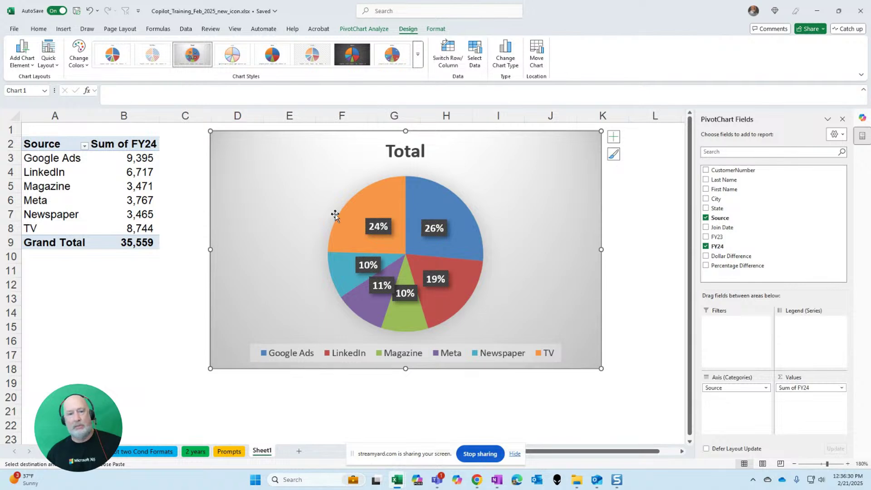
{"action": "mouse_move", "coordinate": [352, 218]}
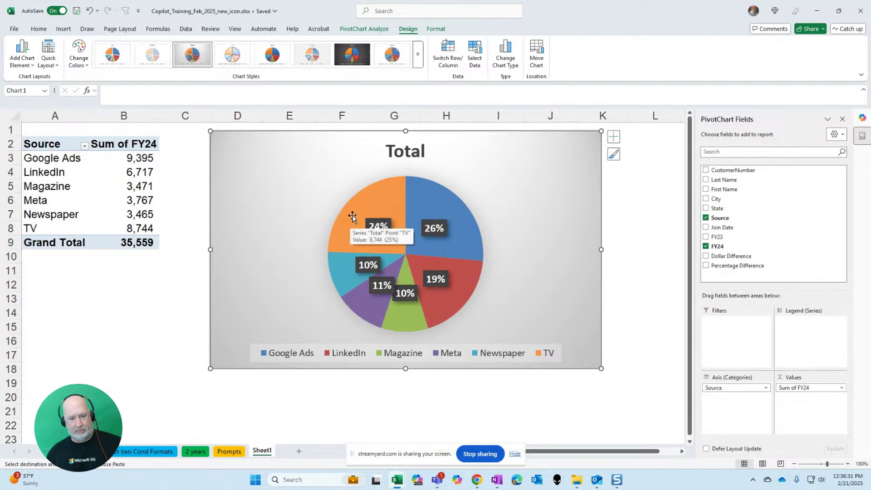
{"action": "left_click", "coordinate": [229, 450]}
{"action": "key", "text": "Escape"}
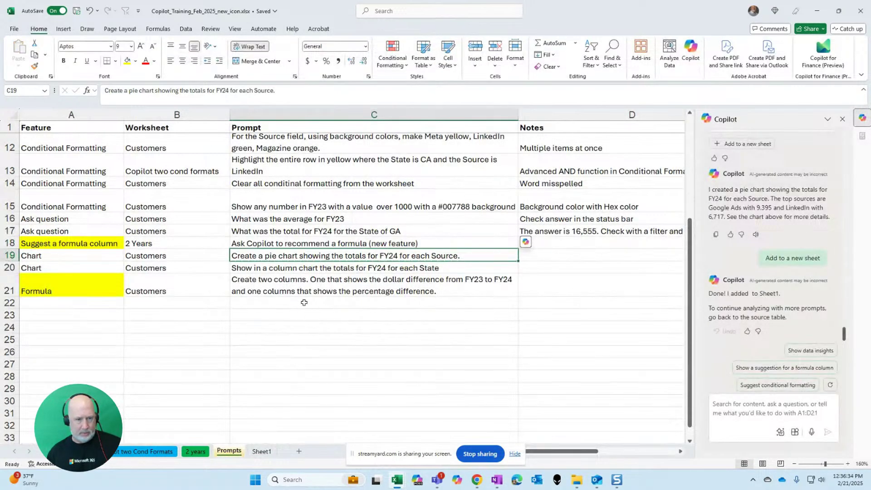
{"action": "left_click", "coordinate": [322, 278]}
{"action": "left_click", "coordinate": [321, 268]}
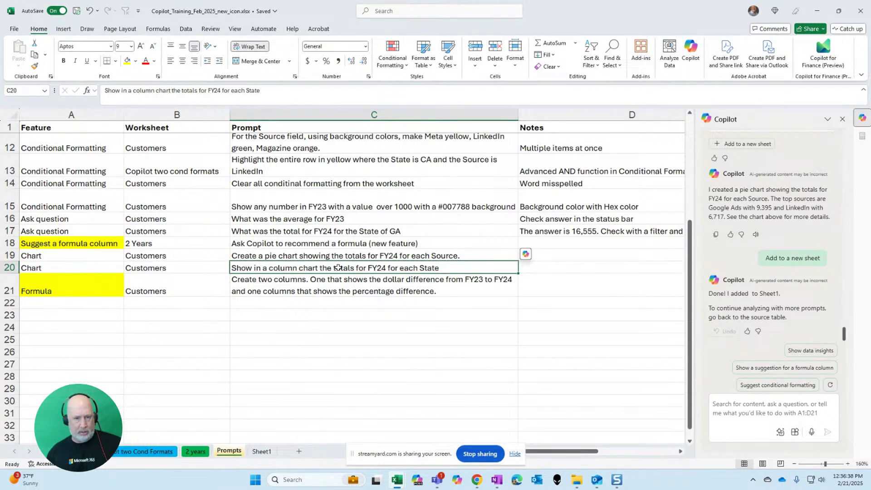
{"action": "right_click", "coordinate": [338, 267]}
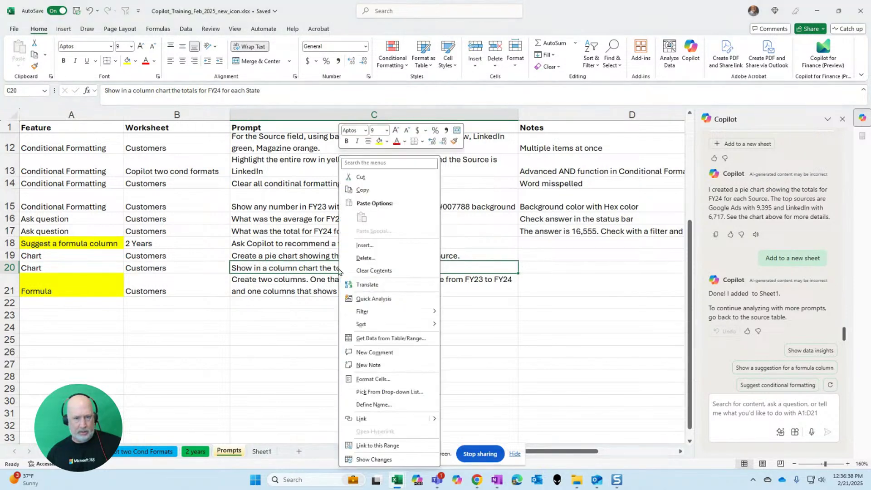
{"action": "left_click", "coordinate": [269, 338]}
- Switch to the LIVE_Excel Copilot Demo Workbook and copy the Charts1 prompt "Create a column chart showing video games vs laundry" from cell B7
{"action": "mouse_move", "coordinate": [399, 483]}
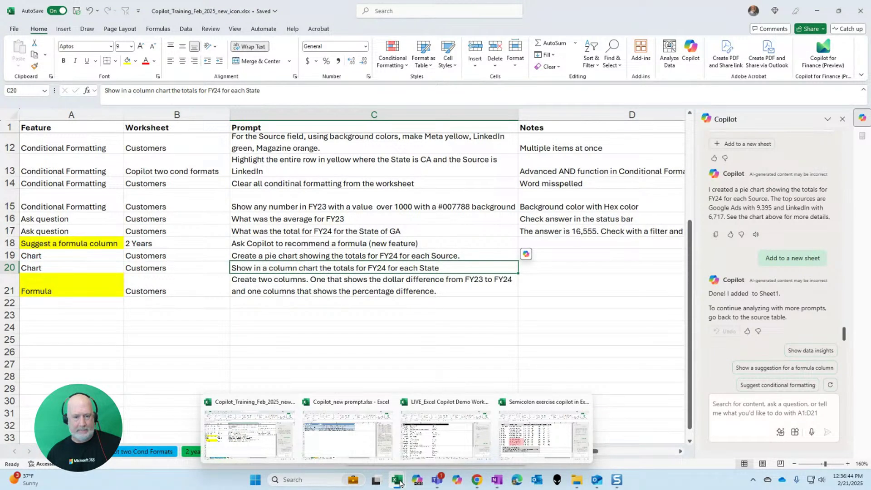
{"action": "left_click", "coordinate": [462, 433]}
{"action": "left_click", "coordinate": [61, 452]}
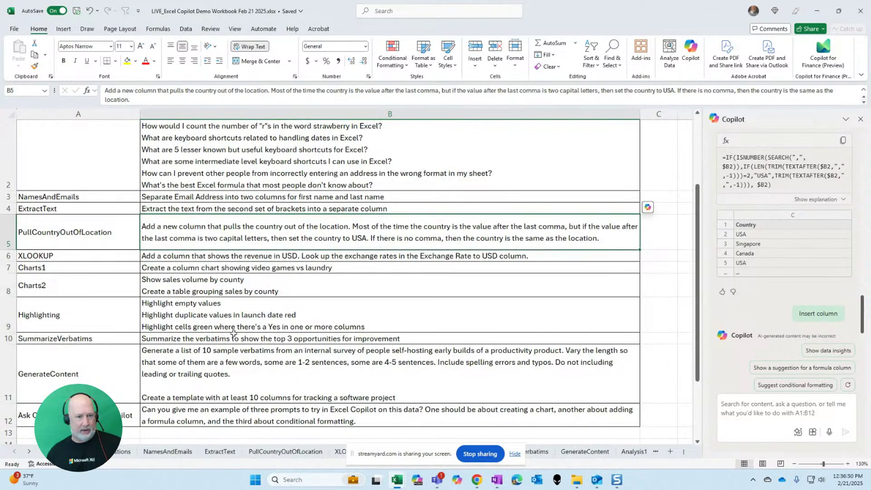
{"action": "left_click", "coordinate": [218, 268]}
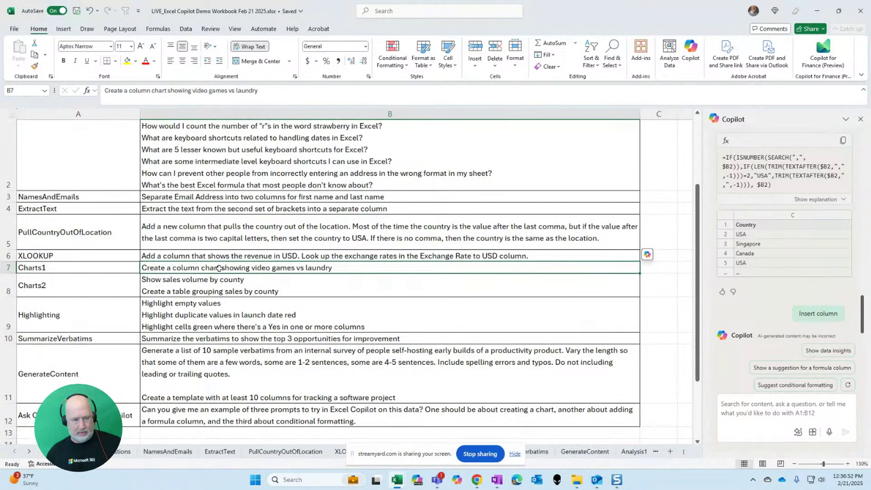
{"action": "key", "text": "ctrl+c"}
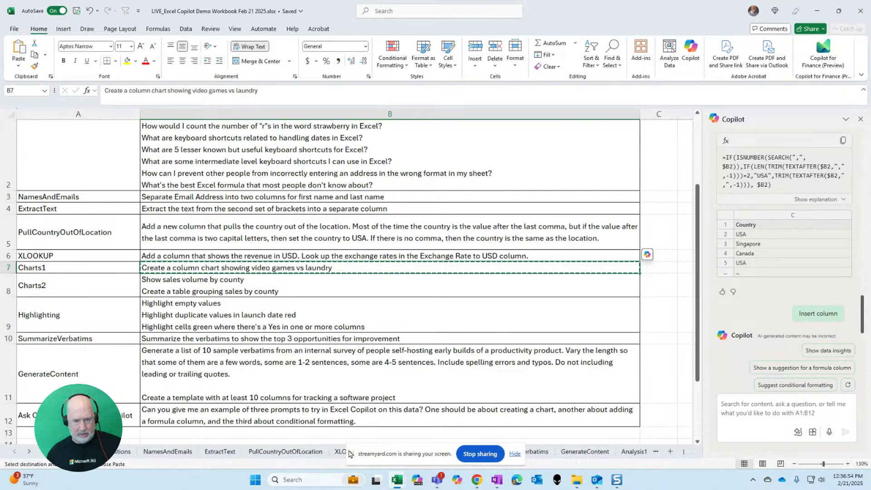
- Open the Charts1 sheet and check the sum of the % of time values in B2:B6
{"action": "left_click_drag", "start_coordinate": [353, 454], "coordinate": [186, 454]}
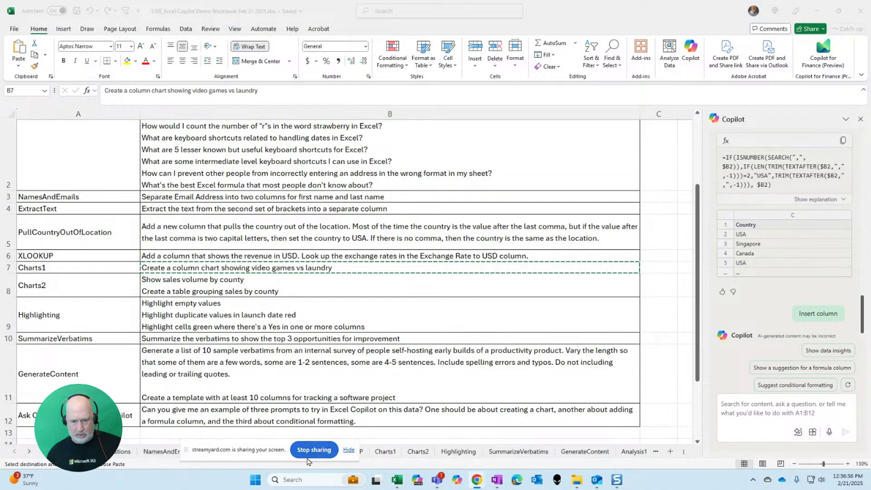
{"action": "left_click", "coordinate": [386, 451]}
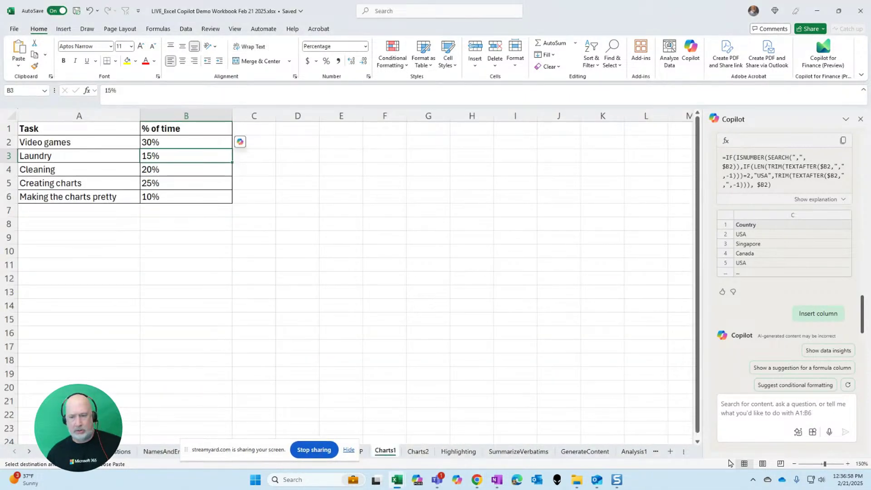
{"action": "left_click", "coordinate": [849, 464]}
{"action": "left_click", "coordinate": [849, 464]}
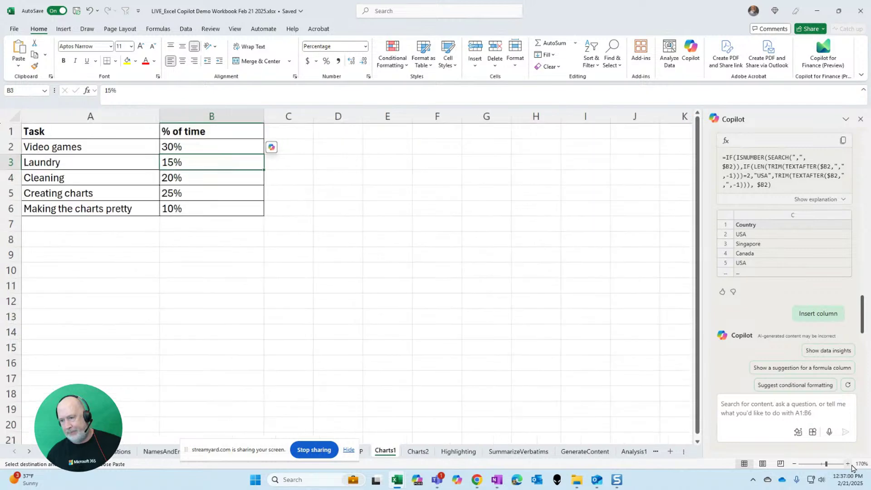
{"action": "left_click", "coordinate": [850, 465]}
{"action": "left_click", "coordinate": [849, 464]}
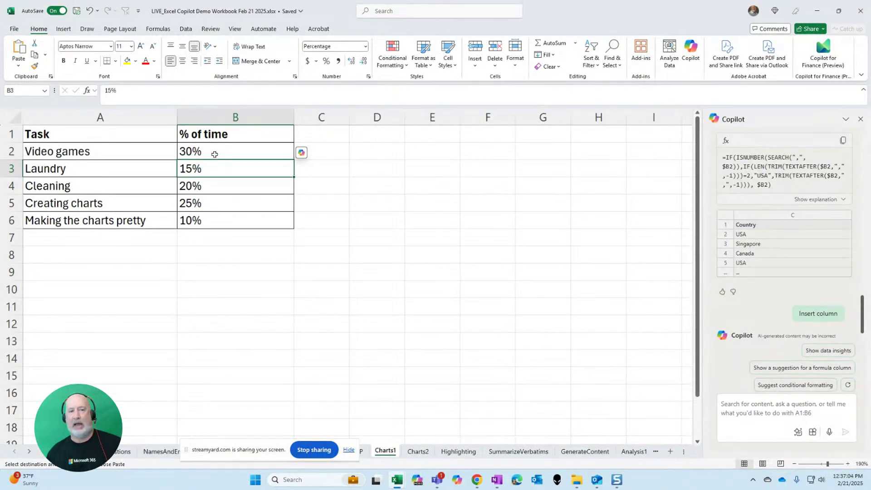
{"action": "left_click_drag", "start_coordinate": [215, 154], "coordinate": [218, 220]}
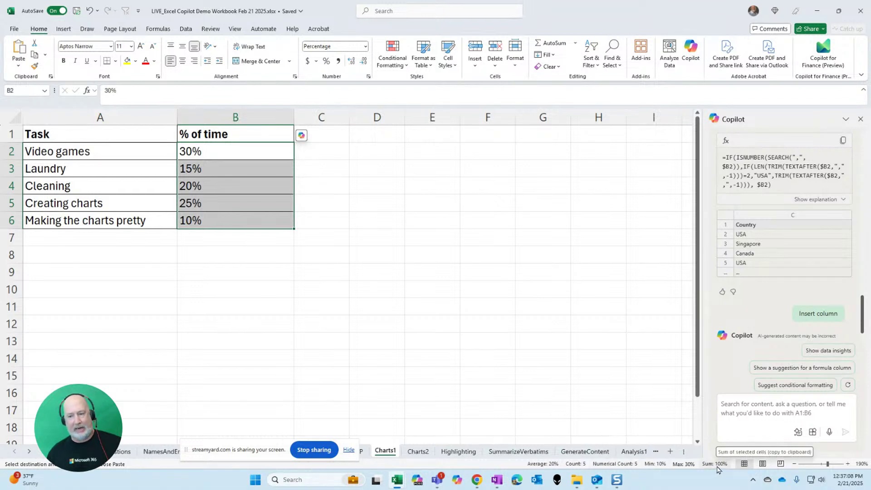
{"action": "left_click", "coordinate": [139, 157]}
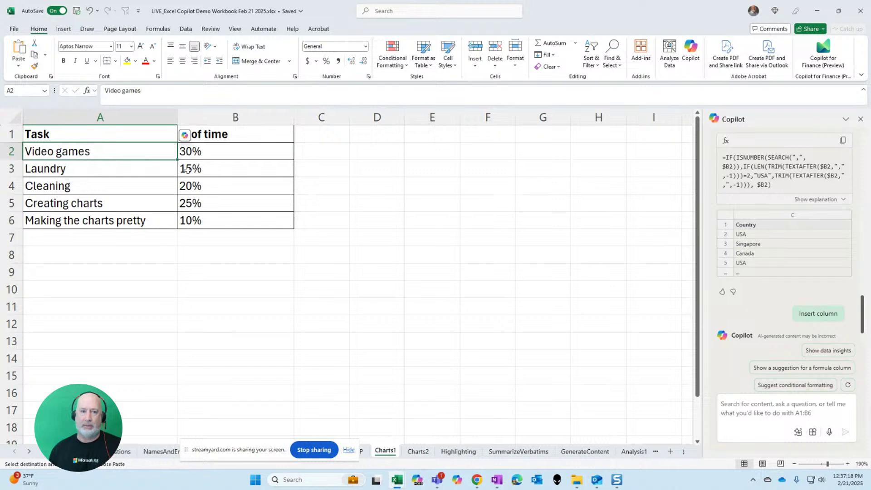
- Submit the copied prompt "Create a column chart showing video games vs laundry" to Copilot for the Charts1 data
{"action": "left_click", "coordinate": [730, 404]}
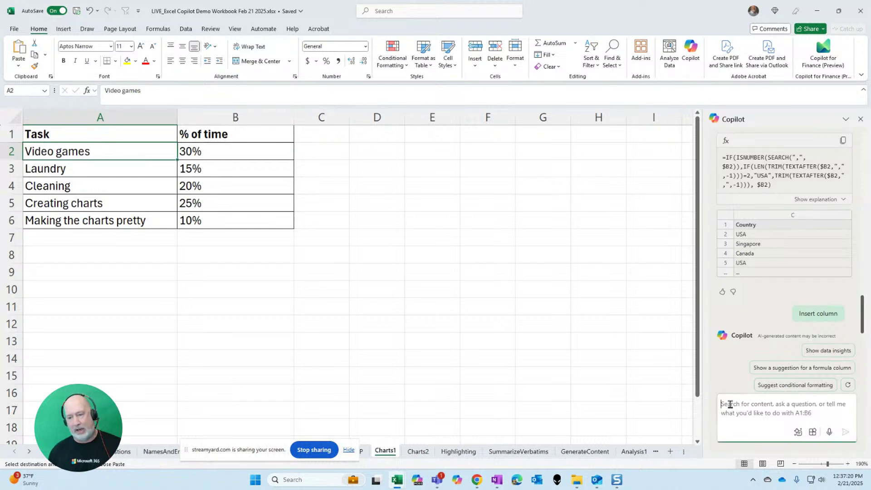
{"action": "key", "text": "ctrl+v"}
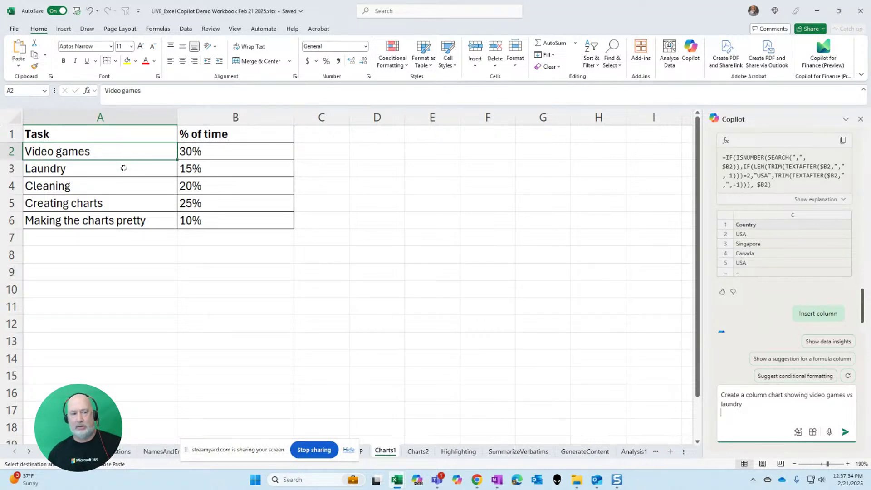
{"action": "left_click", "coordinate": [845, 434]}
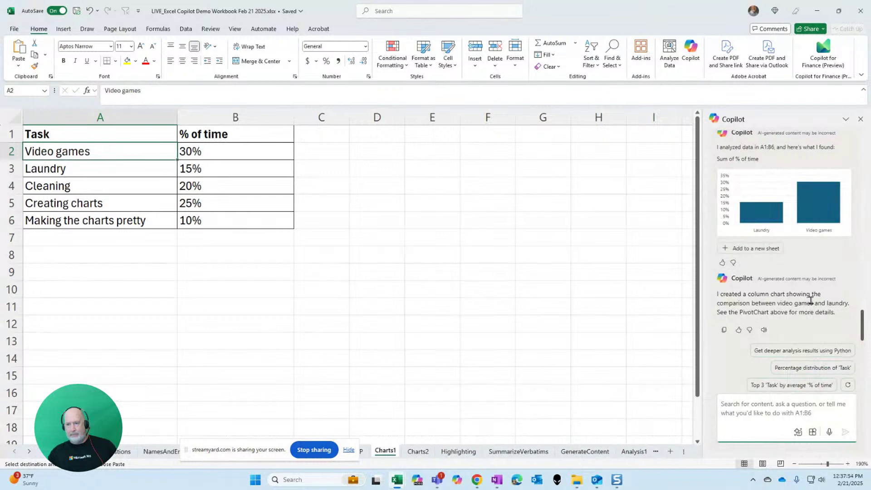
- Add Copilot's column chart of laundry and video games to a new sheet and move it up beside the pivot table
{"action": "left_click", "coordinate": [754, 249]}
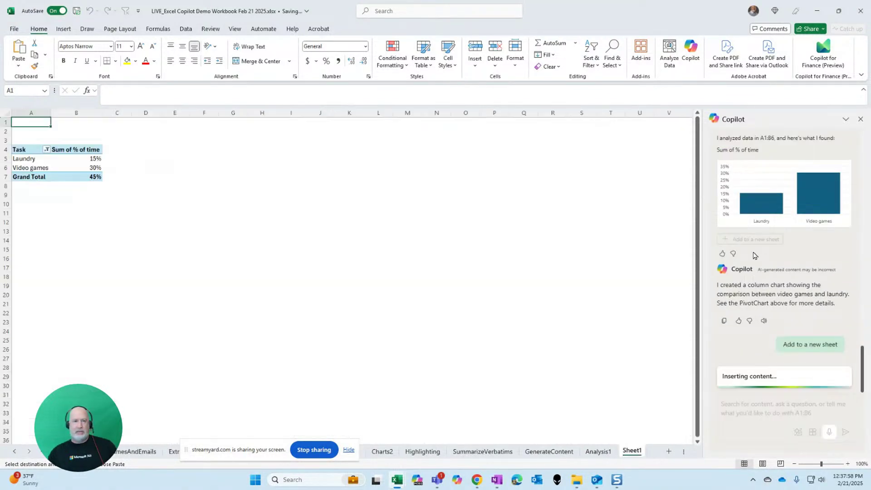
{"action": "left_click", "coordinate": [848, 464]}
{"action": "left_click", "coordinate": [847, 464]}
{"action": "left_click", "coordinate": [848, 463]}
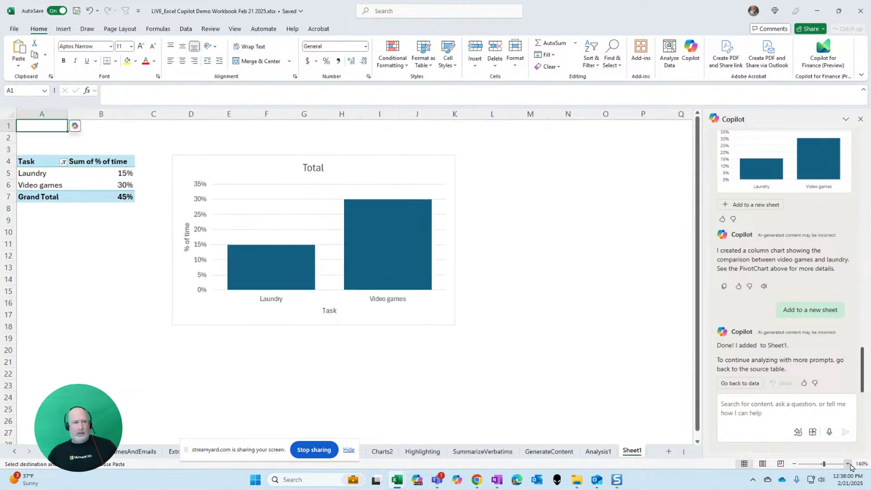
{"action": "left_click", "coordinate": [848, 463]}
{"action": "left_click", "coordinate": [847, 464]}
{"action": "left_click", "coordinate": [848, 464]}
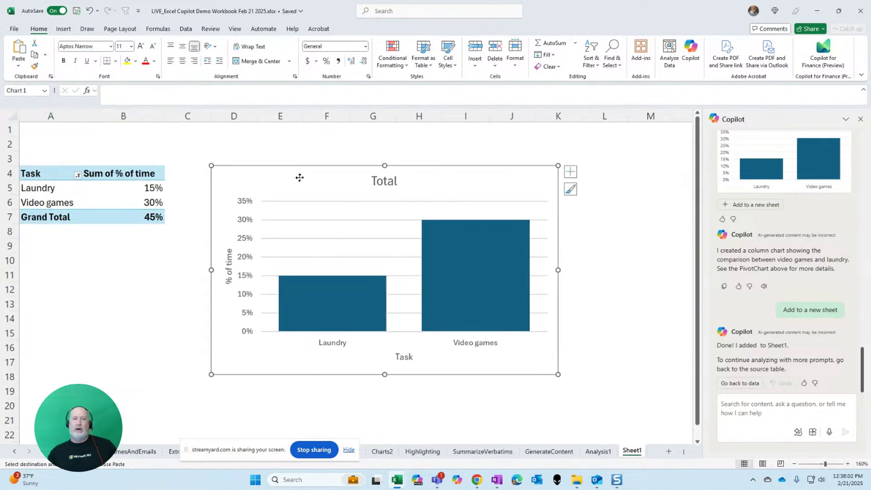
{"action": "left_click_drag", "start_coordinate": [297, 175], "coordinate": [316, 154]}
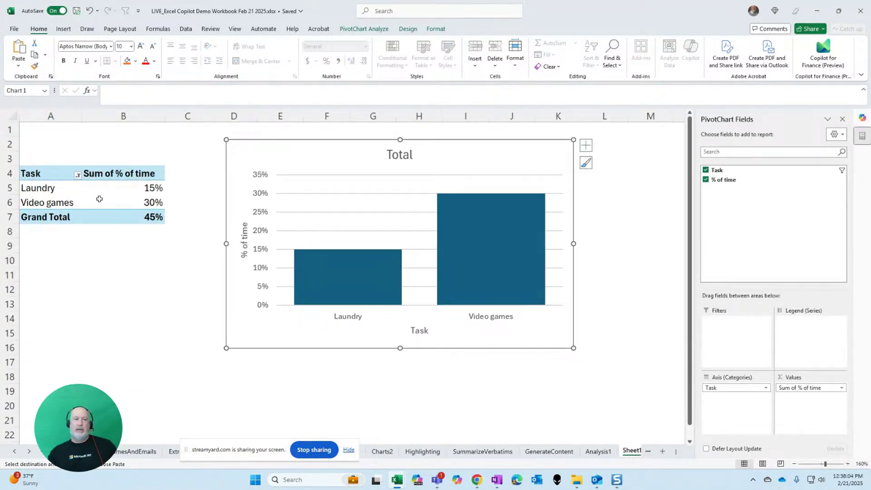
- Inspect which tasks the pivot table's Task filter includes, leaving the filter as it is
{"action": "left_click", "coordinate": [86, 183]}
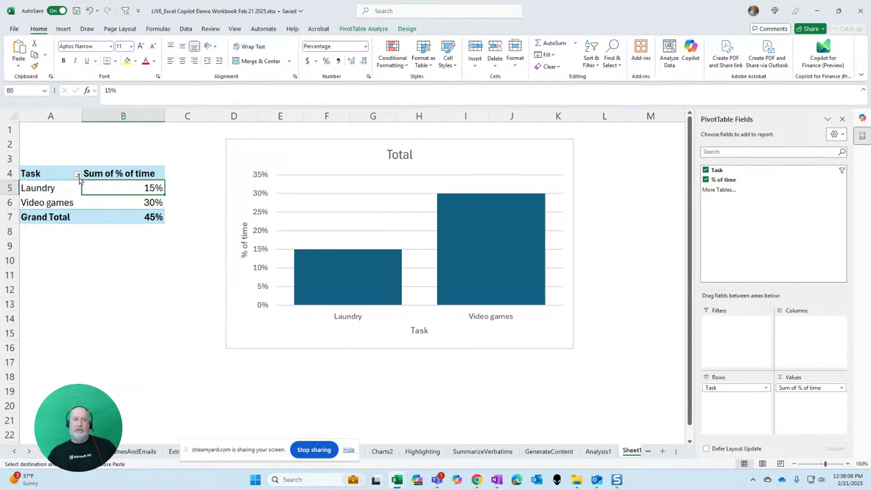
{"action": "left_click", "coordinate": [78, 175]}
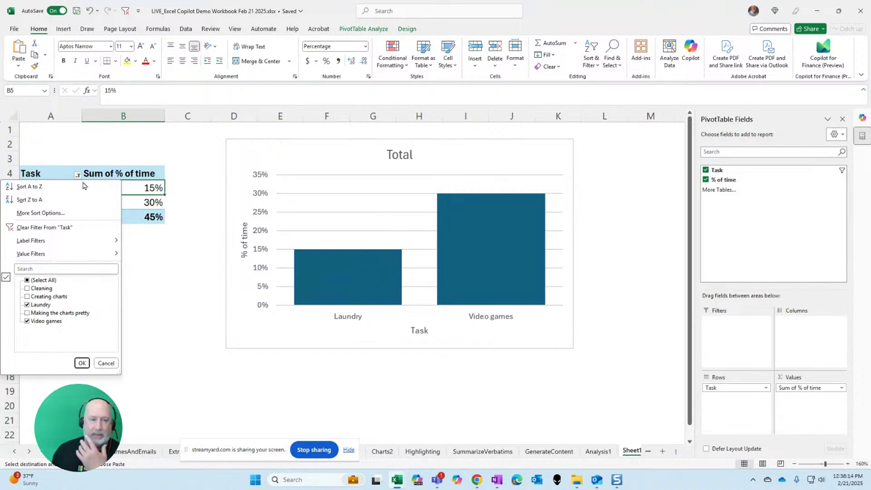
{"action": "left_click", "coordinate": [141, 189]}
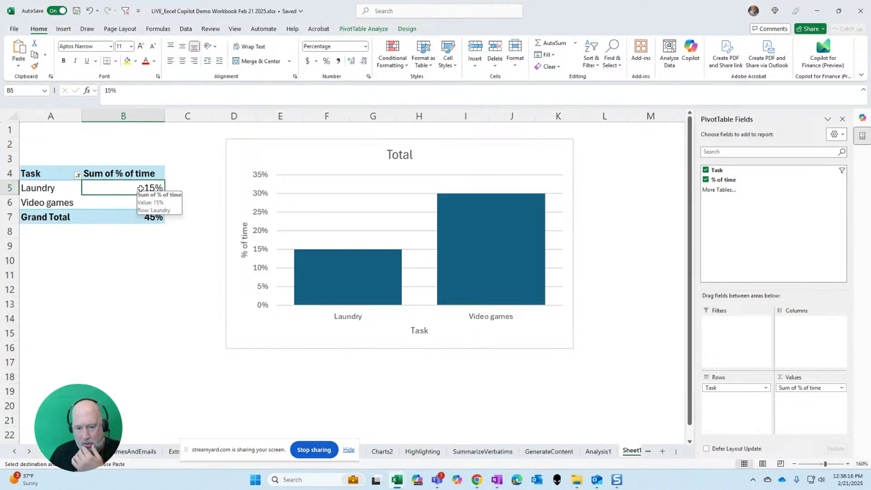
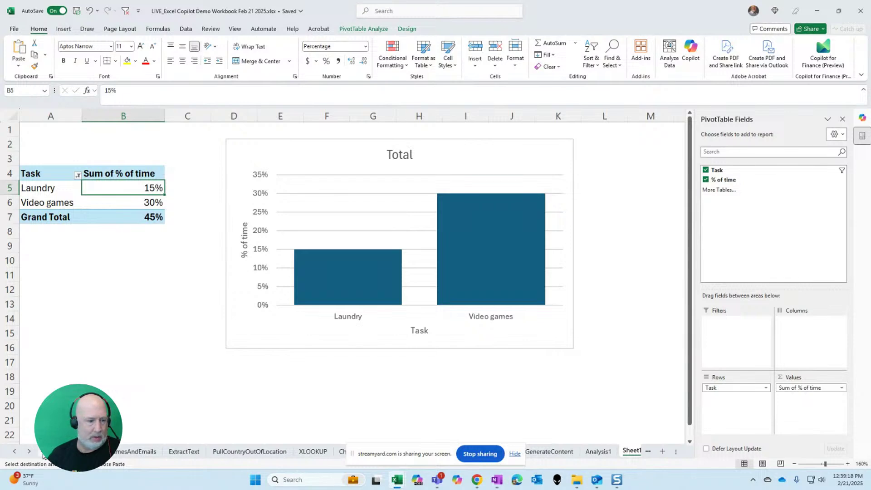
- Switch to File Explorer and open the workbook "Excel copilot prompt compare and extract from two lists.xlsx"
{"action": "left_click", "coordinate": [18, 452]}
{"action": "left_click", "coordinate": [53, 452]}
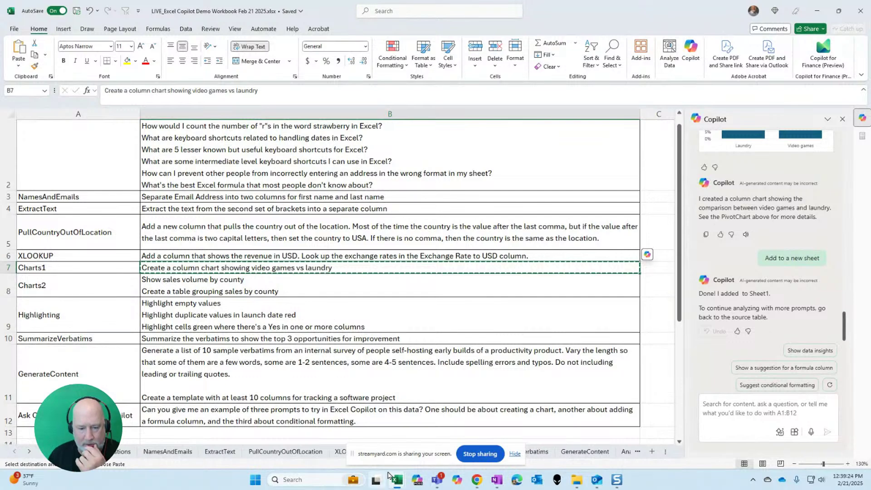
{"action": "mouse_move", "coordinate": [396, 481]}
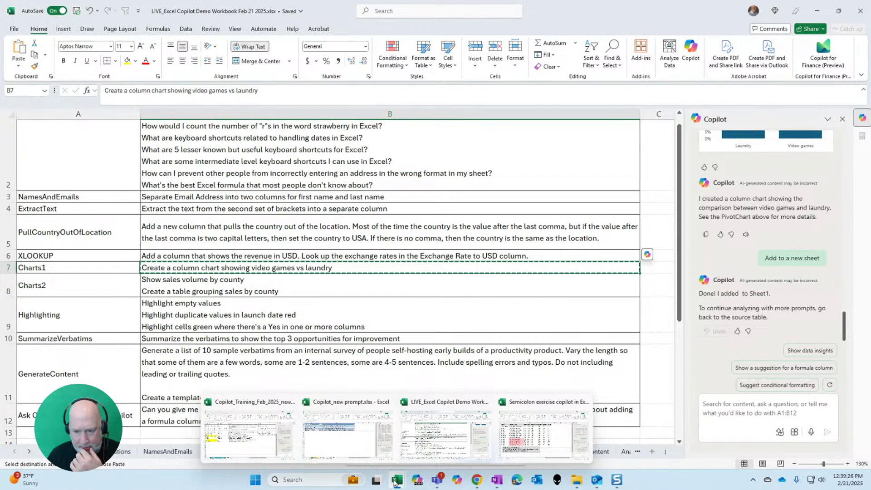
{"action": "left_click", "coordinate": [577, 479]}
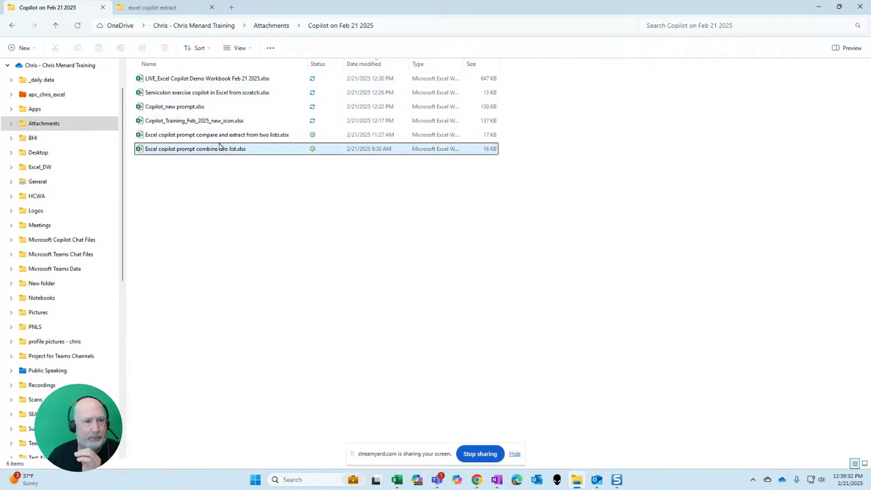
{"action": "double_click", "coordinate": [232, 136]}
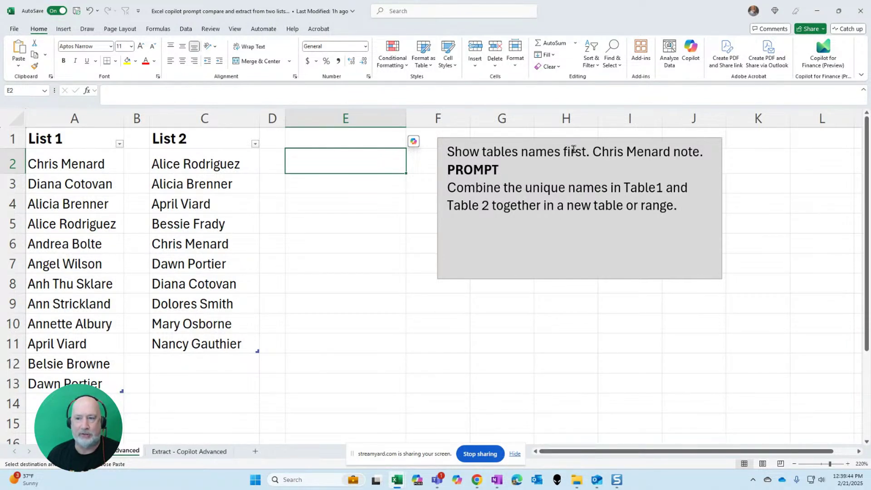
- Check the table names of List 1 and List 2 and review the text box prompt for combining their unique names
{"action": "left_click", "coordinate": [85, 164]}
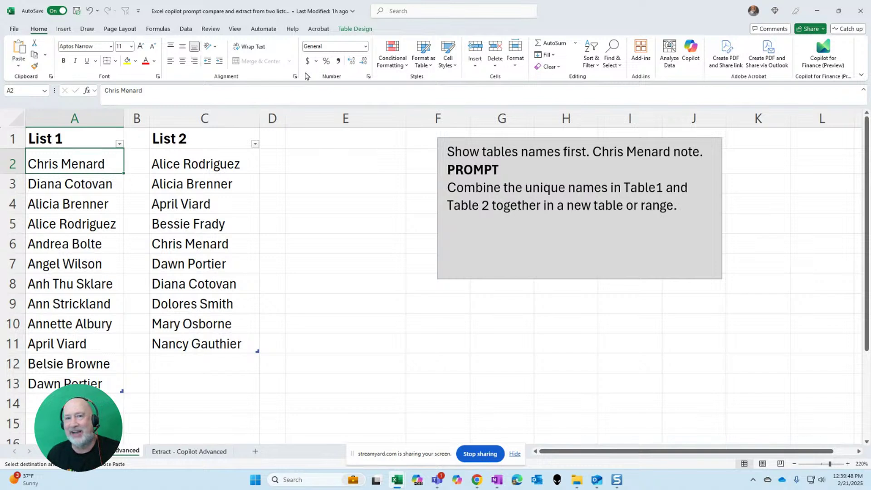
{"action": "left_click", "coordinate": [358, 30]}
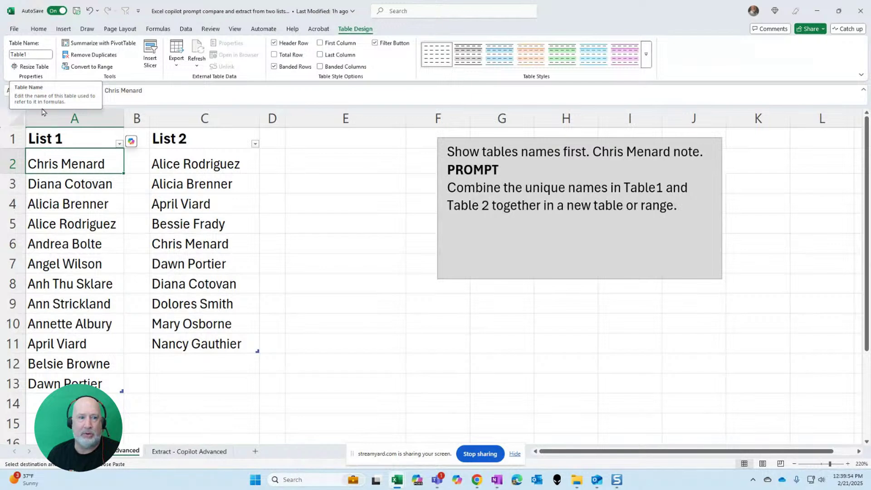
{"action": "left_click", "coordinate": [189, 162]}
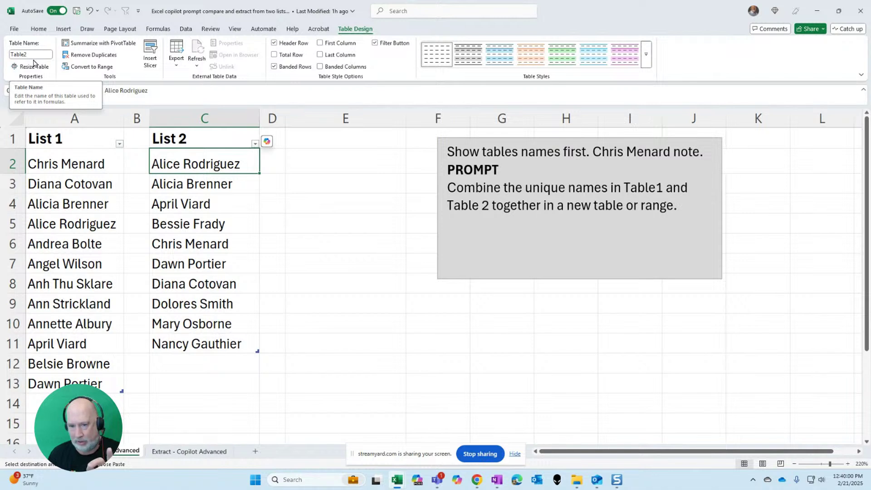
{"action": "left_click_drag", "start_coordinate": [446, 188], "coordinate": [677, 207]}
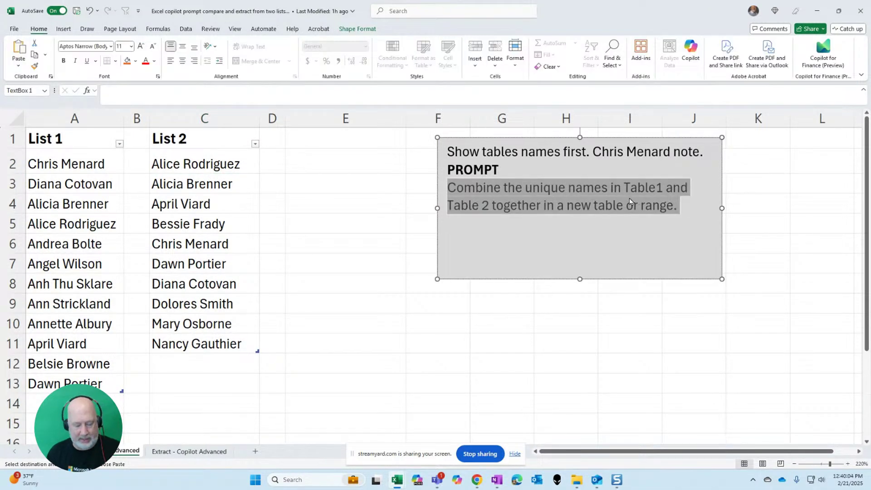
{"action": "left_click", "coordinate": [176, 191]}
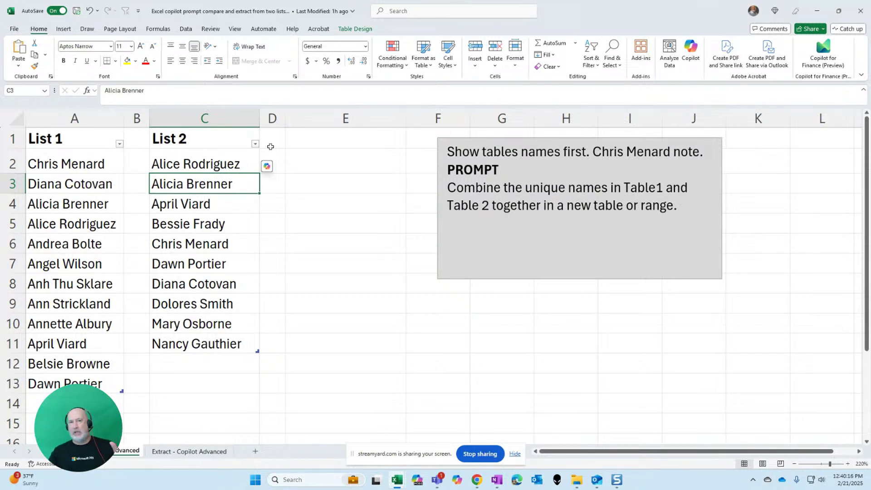
- Highlight duplicate names across List 1 (A2:A13) and List 2 (C2:C11) with light red fill and dark red text using conditional formatting
{"action": "left_click_drag", "start_coordinate": [96, 166], "coordinate": [101, 384]}
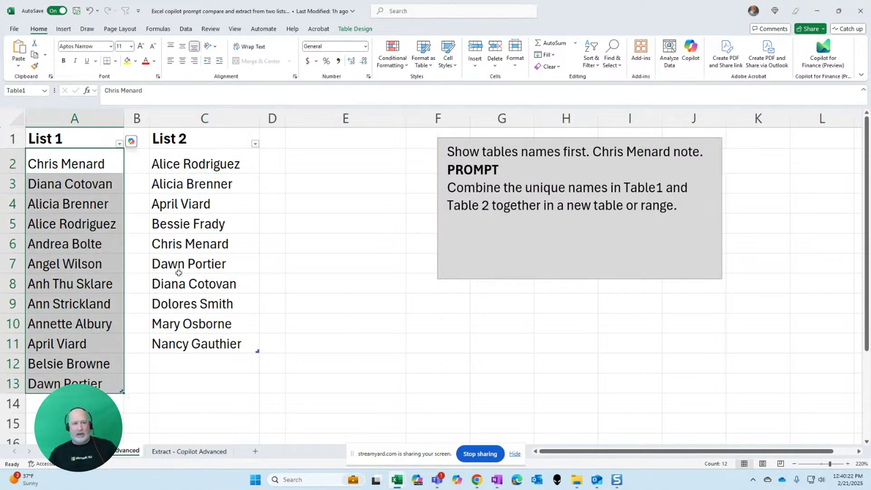
{"action": "left_click_drag", "start_coordinate": [208, 158], "coordinate": [210, 342]}
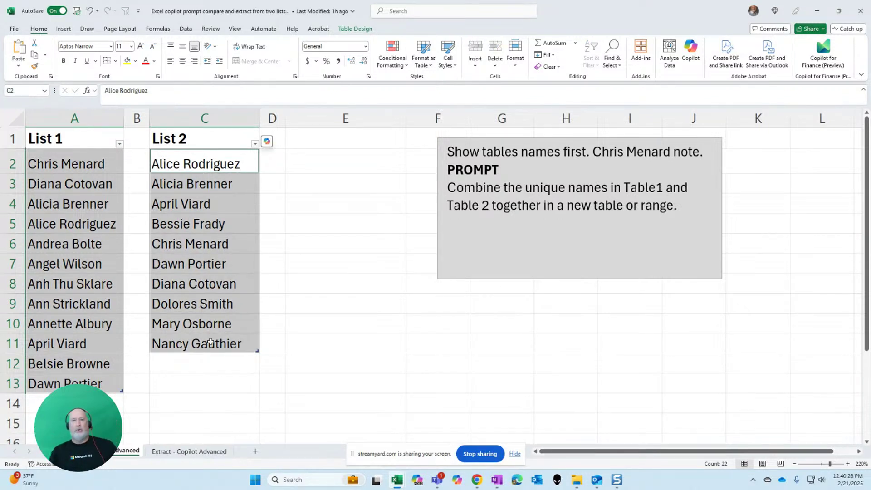
{"action": "left_click", "coordinate": [393, 58]}
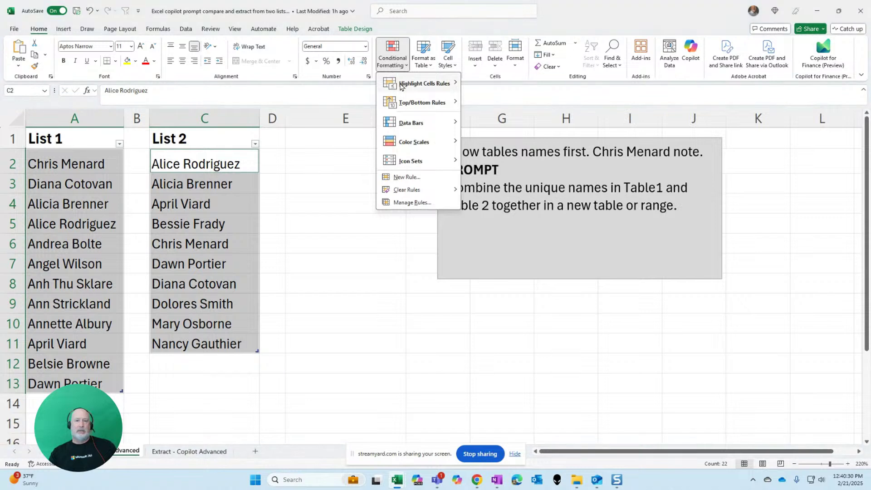
{"action": "mouse_move", "coordinate": [401, 86]}
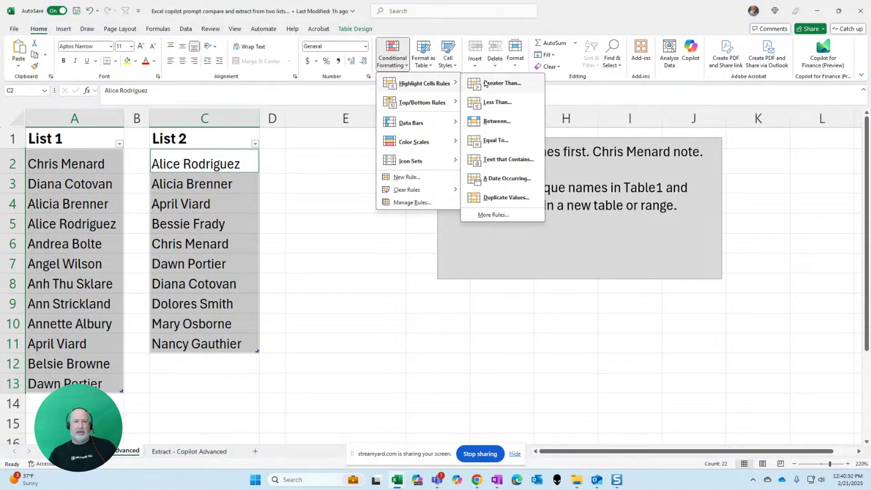
{"action": "left_click", "coordinate": [529, 198]}
{"action": "left_click", "coordinate": [459, 254]}
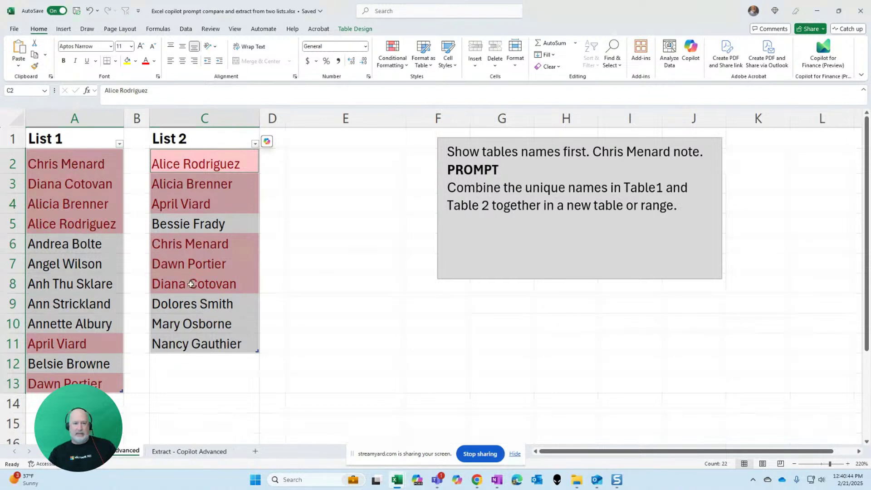
{"action": "left_click", "coordinate": [206, 169]}
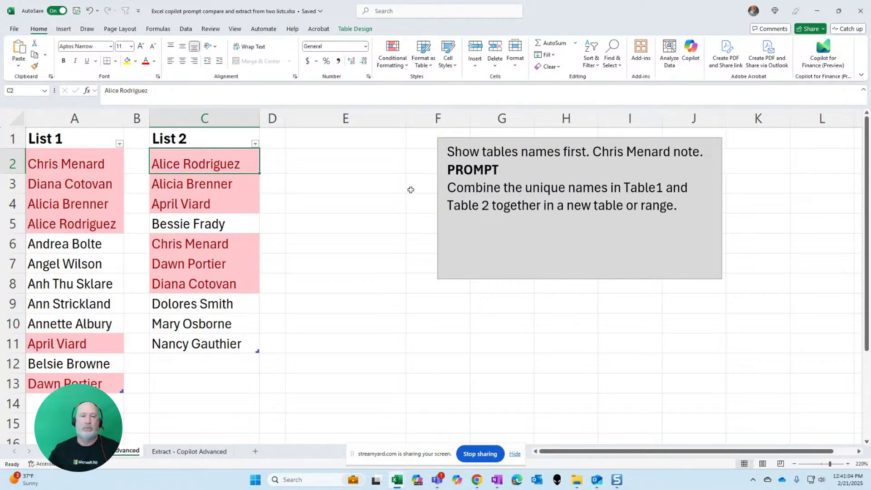
- List the unique names of List 2 from E2 down with the formula =UNIQUE(Table2[List 2])
{"action": "left_click", "coordinate": [393, 172]}
{"action": "type", "text": "="}
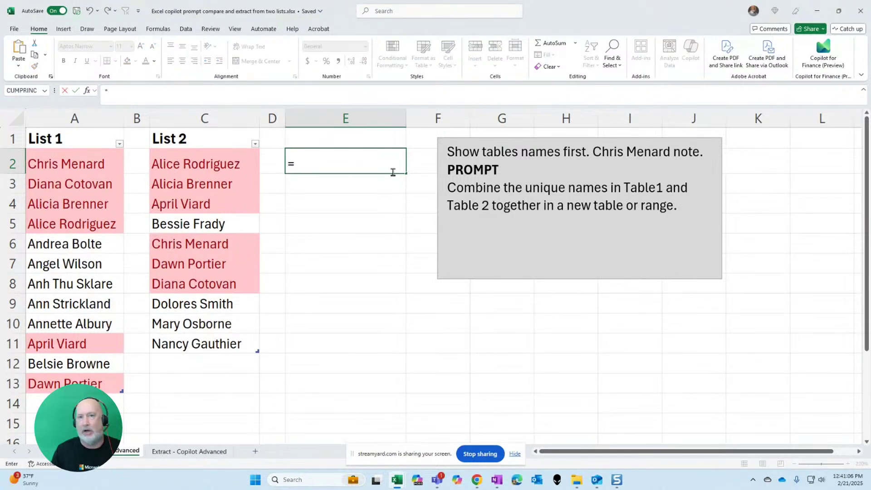
{"action": "type", "text": "uniq"}
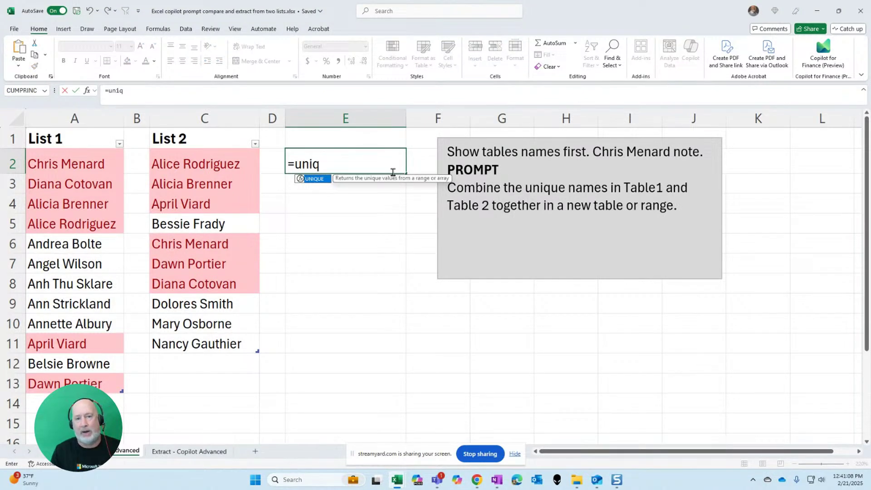
{"action": "key", "text": "Tab"}
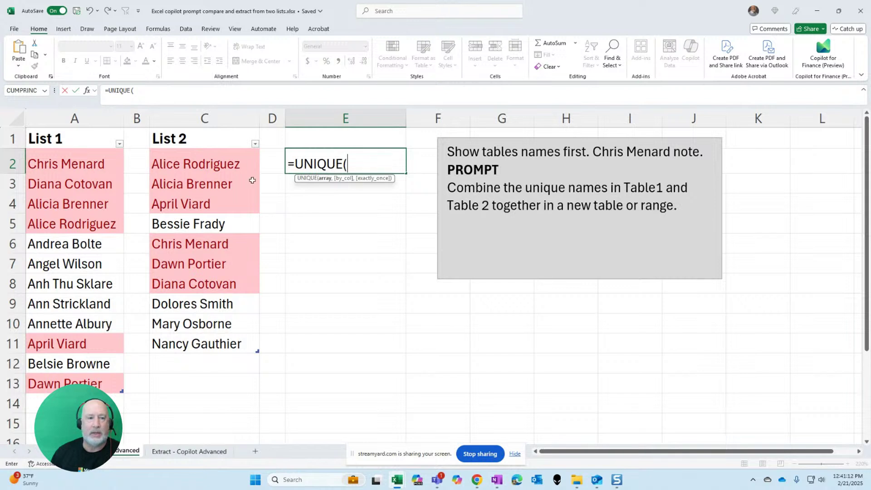
{"action": "left_click_drag", "start_coordinate": [215, 164], "coordinate": [194, 341]}
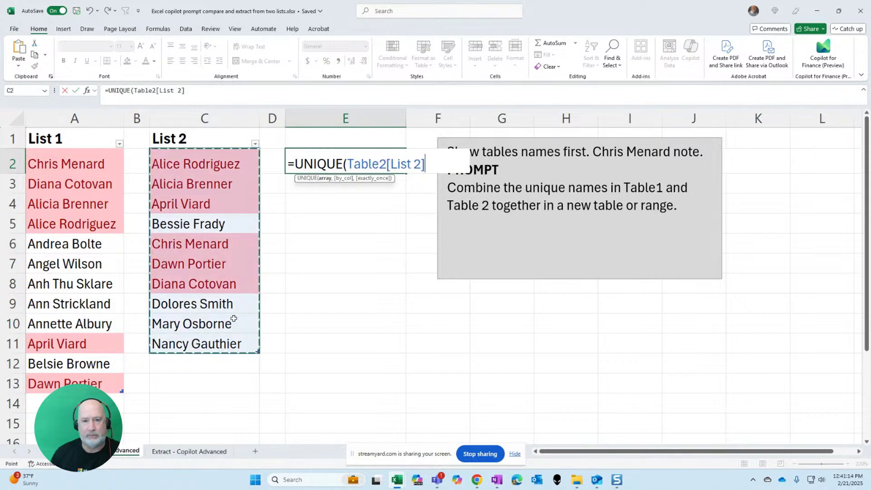
{"action": "key", "text": "Return"}
{"action": "key", "text": "Up"}
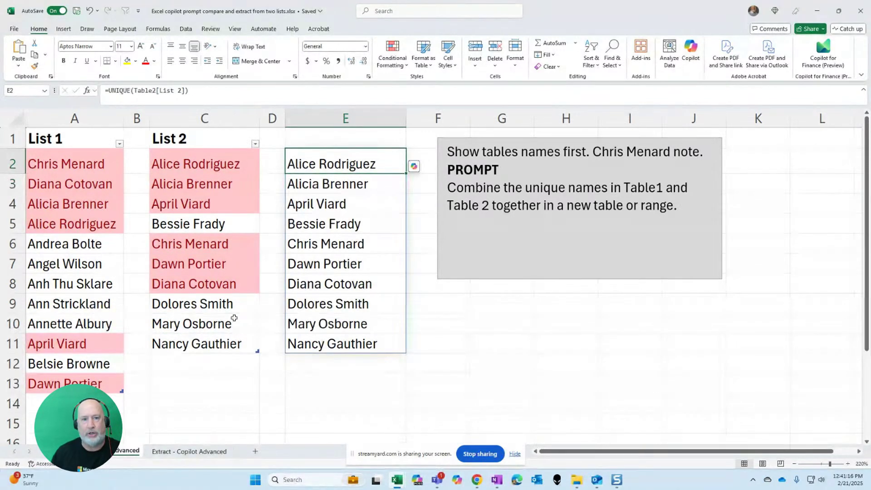
- Fill the name in C2 down through C9 to test the UNIQUE formula, and undo both the fill and the formula in E2
{"action": "left_click", "coordinate": [239, 168]}
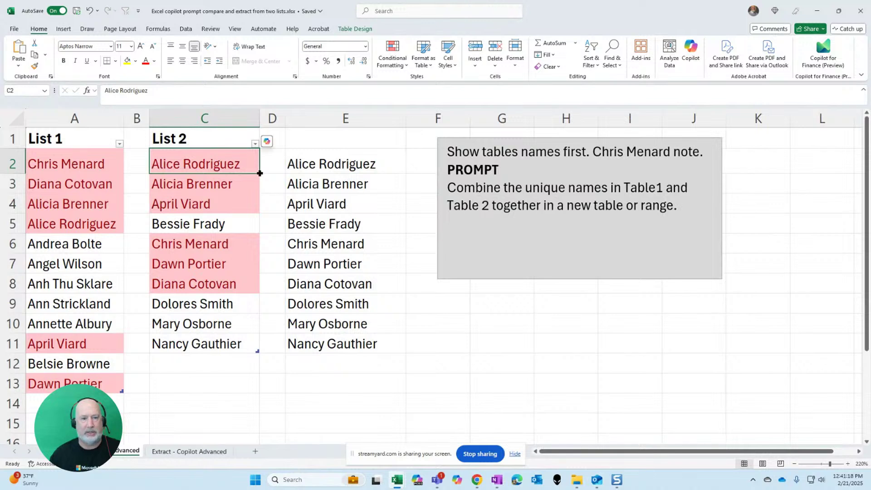
{"action": "left_click_drag", "start_coordinate": [260, 173], "coordinate": [247, 307]}
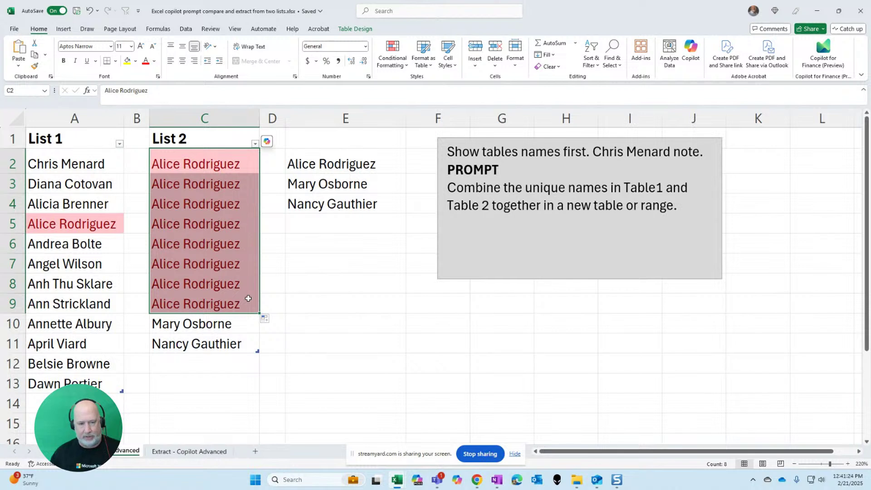
{"action": "key", "text": "ctrl+z"}
{"action": "key", "text": "ctrl+z"}
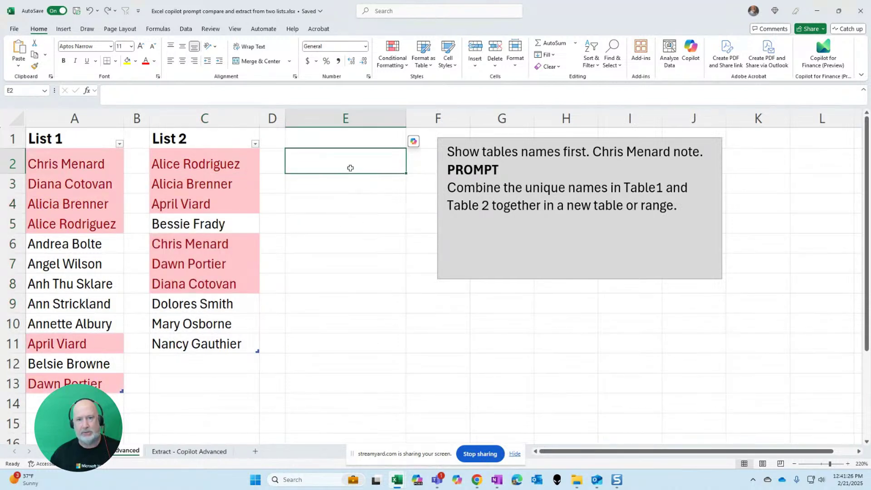
- Stack the List 1 names (A2:A13) and List 2 names (C2:C11) in E2 with a VSTACK formula, and clear it after reviewing the combined list
{"action": "type", "text": "=vst"}
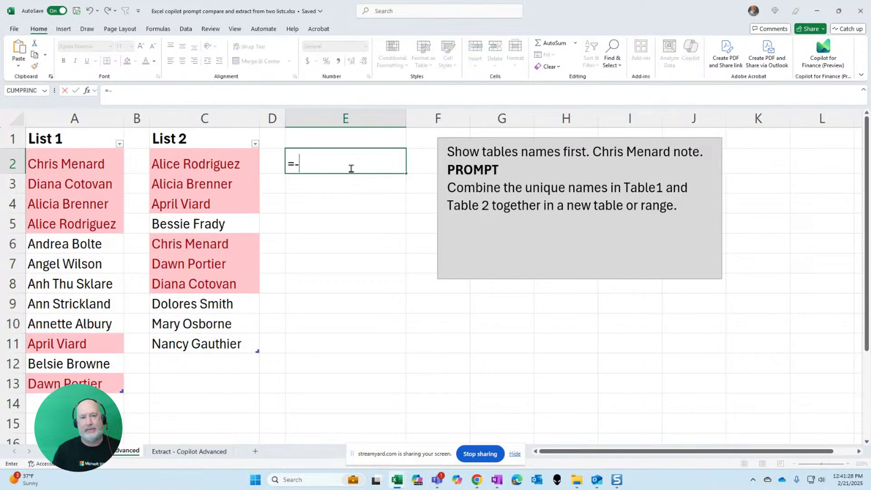
{"action": "key", "text": "Tab"}
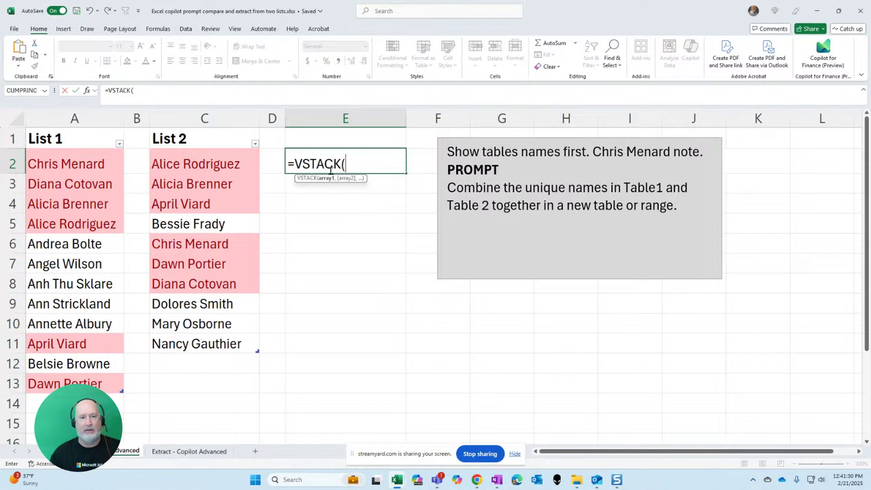
{"action": "left_click_drag", "start_coordinate": [68, 164], "coordinate": [79, 386]}
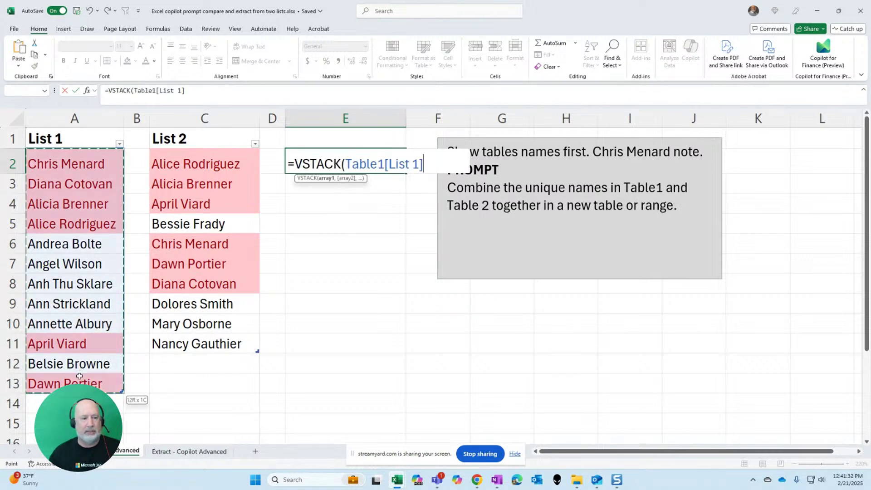
{"action": "type", "text": ","}
{"action": "left_click_drag", "start_coordinate": [213, 164], "coordinate": [214, 344]}
{"action": "key", "text": "Return"}
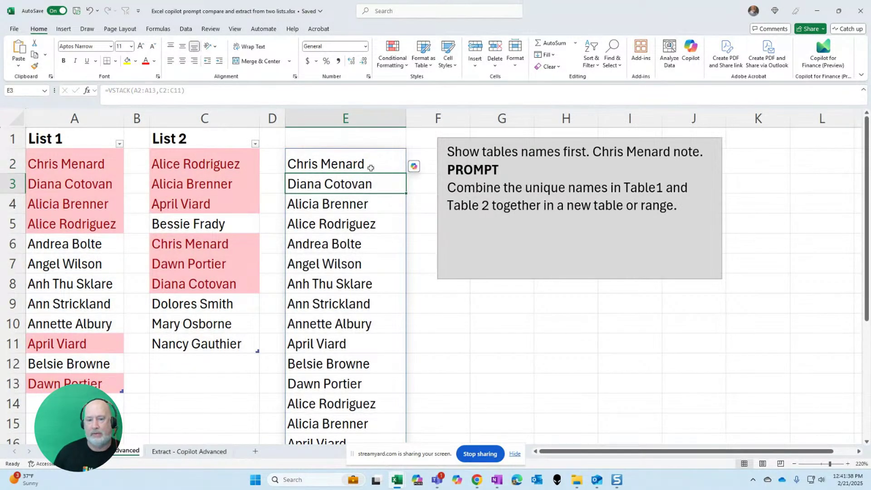
{"action": "scroll", "coordinate": [370, 168], "scroll_direction": "down", "scroll_amount": 2}
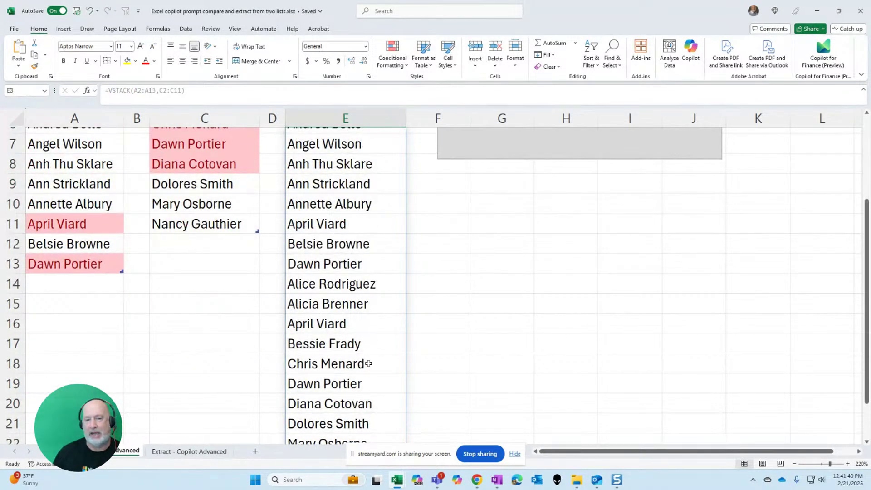
{"action": "scroll", "coordinate": [368, 354], "scroll_direction": "up", "scroll_amount": 2}
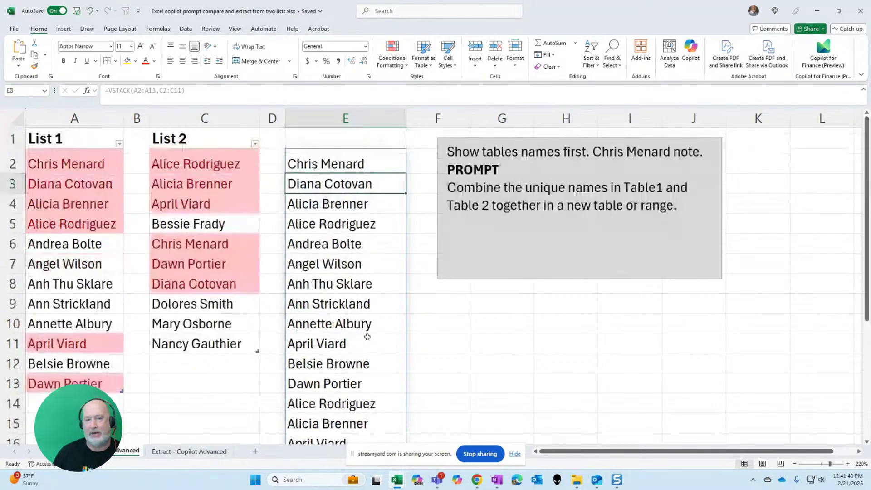
{"action": "left_click", "coordinate": [347, 166]}
{"action": "key", "text": "Delete"}
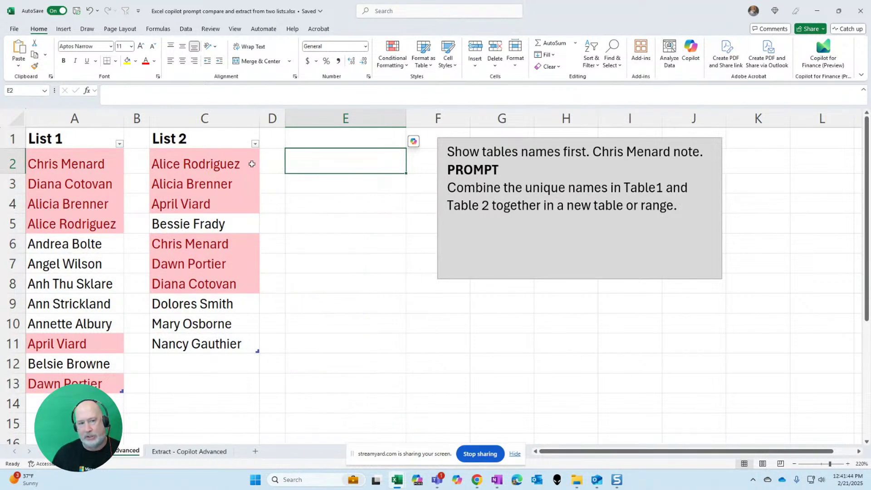
- Ask Copilot, starting from List 2: "Combine the unique names in Table1 and Table 2 together in a new table or range."
{"action": "left_click", "coordinate": [234, 164]}
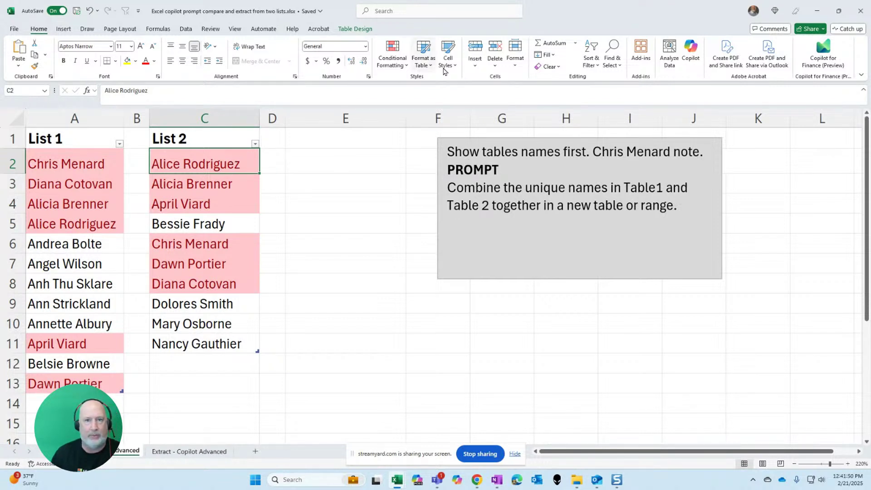
{"action": "left_click", "coordinate": [266, 144]}
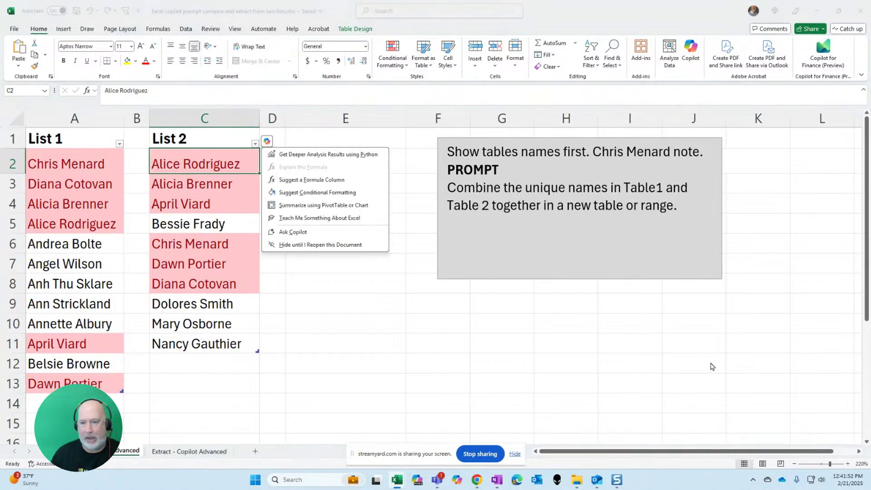
{"action": "left_click", "coordinate": [313, 232]}
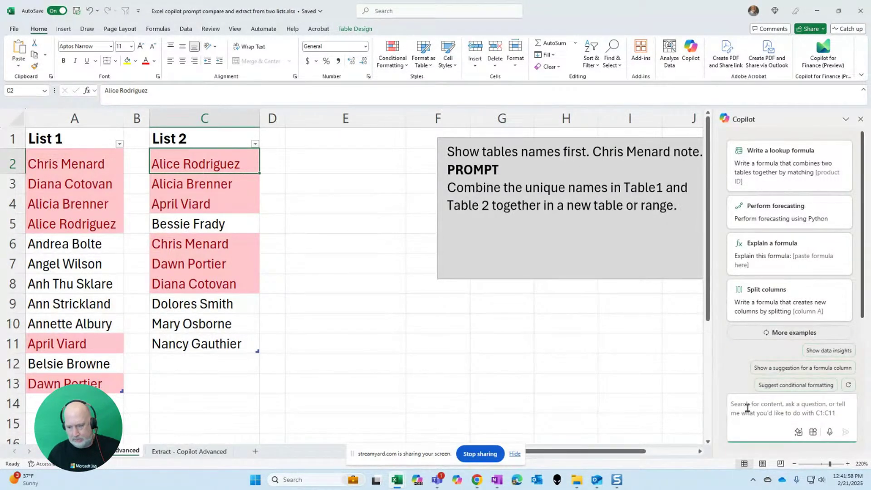
{"action": "type", "text": "Combine the unique names in Table1 and Table 2 together in a new table or range."}
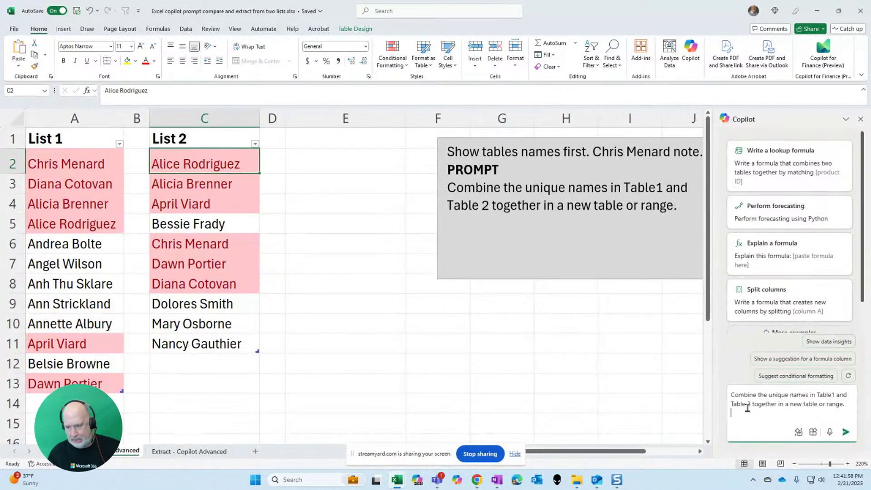
{"action": "left_click", "coordinate": [846, 433]}
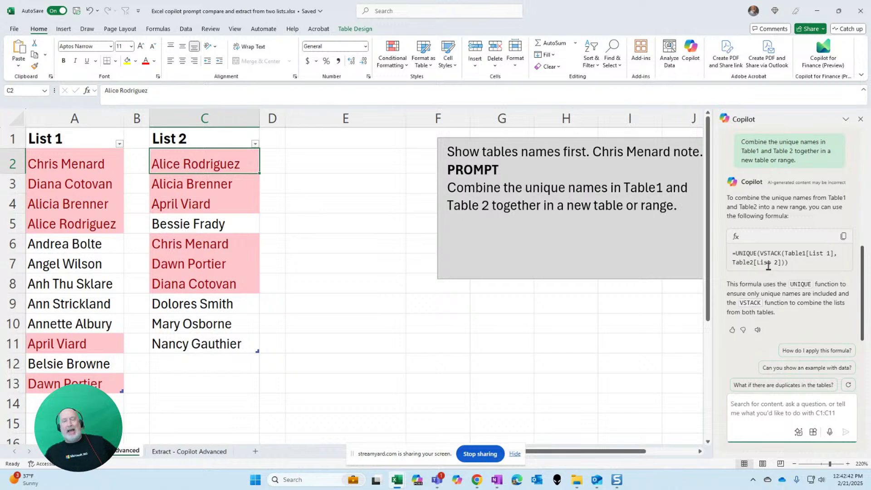
- Copy Copilot's formula =UNIQUE(VSTACK(Table1[List 1], Table2[List 2])) into E2 and review the combined list of names
{"action": "left_click", "coordinate": [843, 240]}
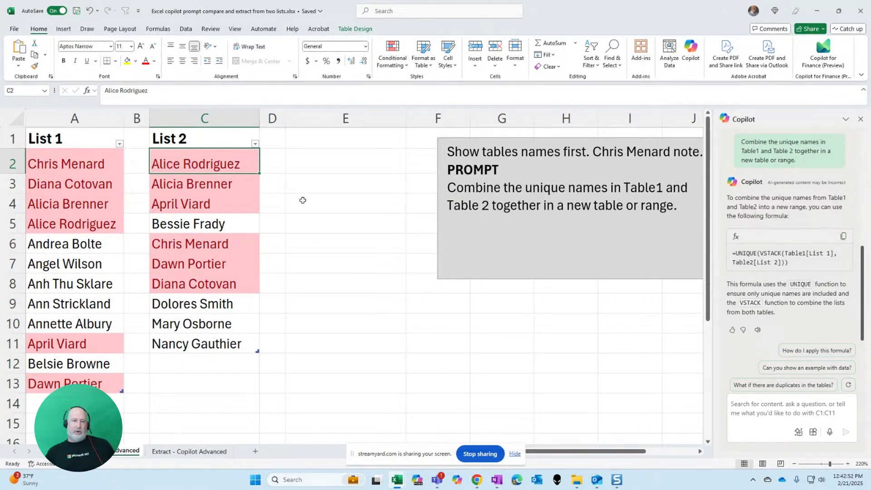
{"action": "left_click", "coordinate": [316, 163]}
{"action": "right_click", "coordinate": [315, 163]}
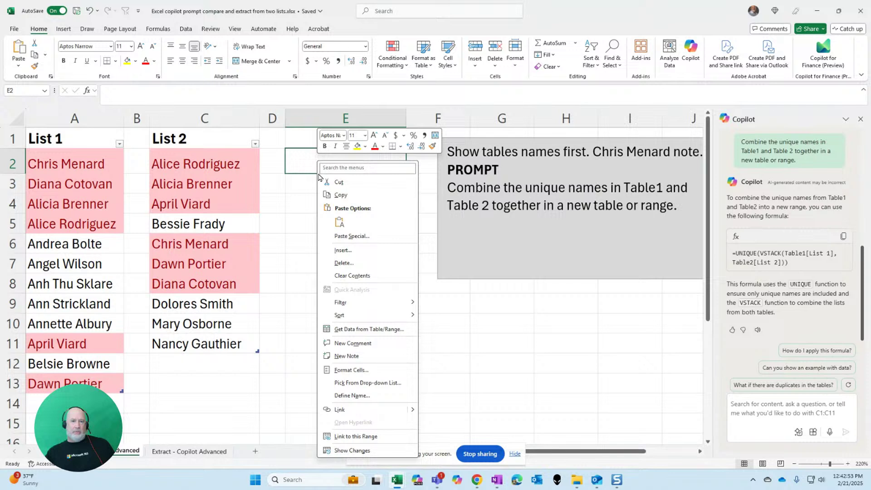
{"action": "left_click", "coordinate": [338, 220]}
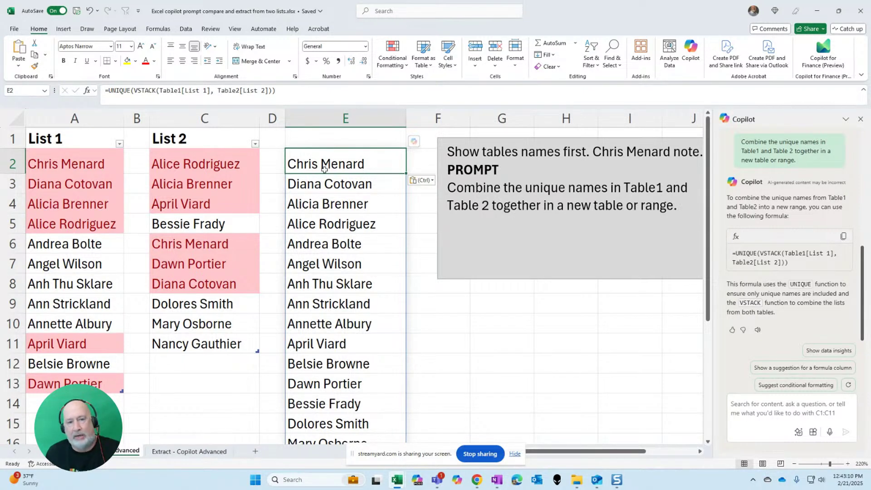
{"action": "scroll", "coordinate": [324, 218], "scroll_direction": "down", "scroll_amount": 2}
{"action": "scroll", "coordinate": [336, 211], "scroll_direction": "up", "scroll_amount": 2}
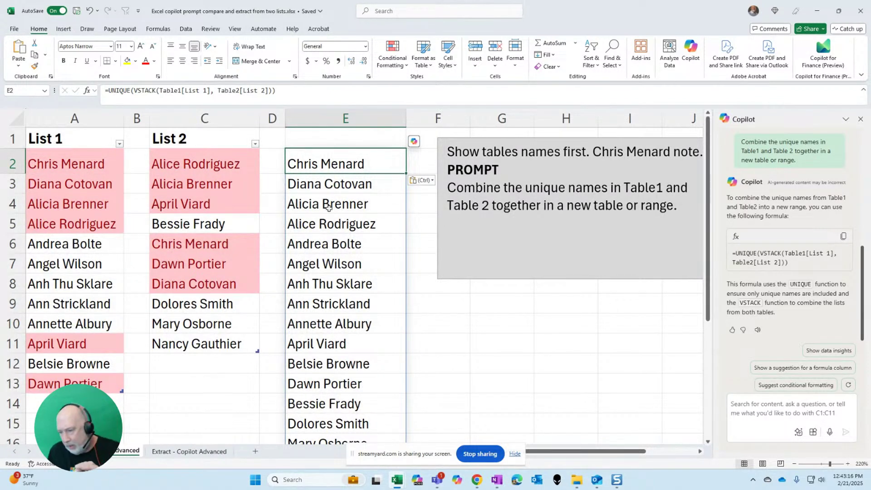
- On the "Extract - Copilot Advanced" sheet, copy the text box prompt about extracting tbl_feb names missing from tbl_jan, and close the Copilot pane
{"action": "left_click", "coordinate": [188, 452]}
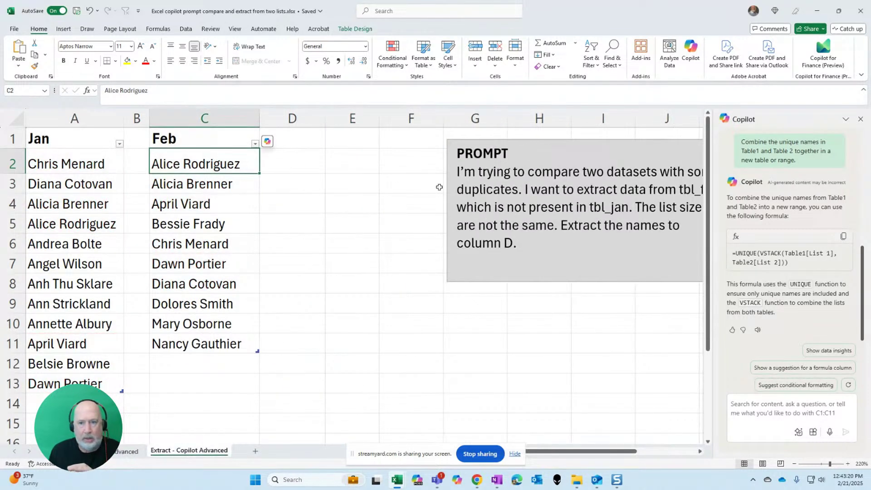
{"action": "left_click_drag", "start_coordinate": [459, 174], "coordinate": [551, 253]}
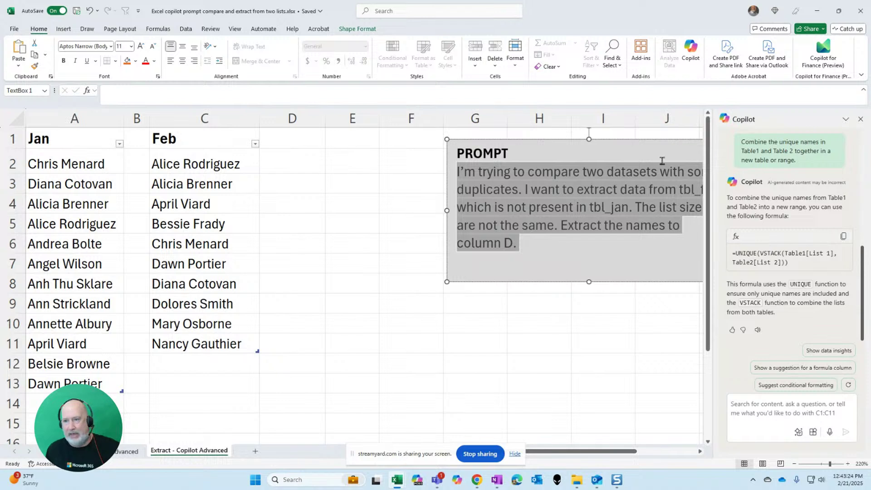
{"action": "left_click", "coordinate": [862, 119]}
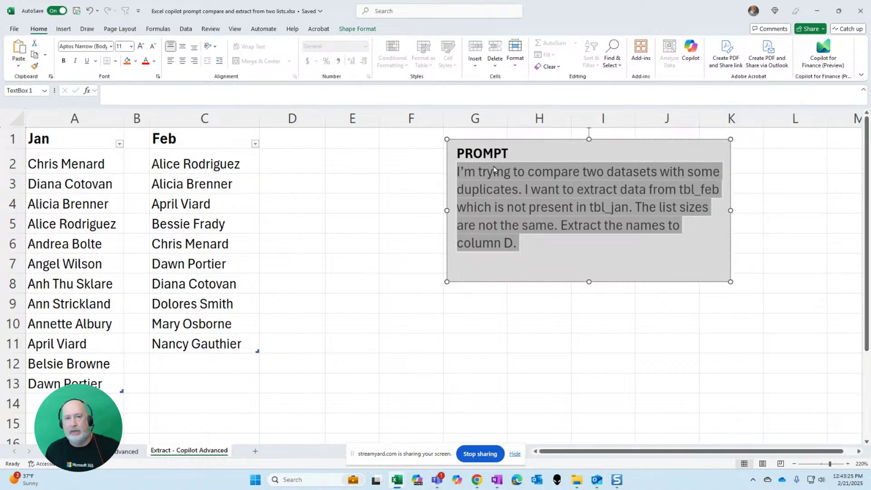
- Check the table names of the Jan and Feb lists against those used in the prompt
{"action": "left_click", "coordinate": [100, 177]}
{"action": "left_click", "coordinate": [363, 29]}
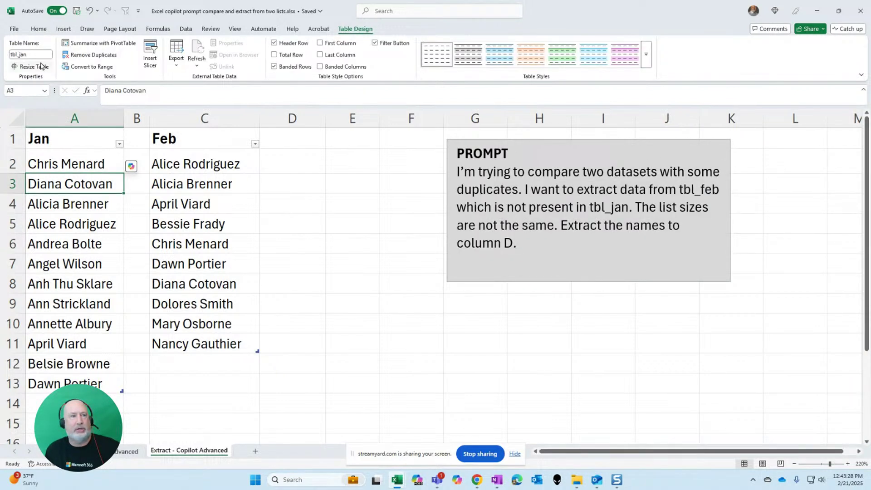
{"action": "left_click", "coordinate": [161, 157]}
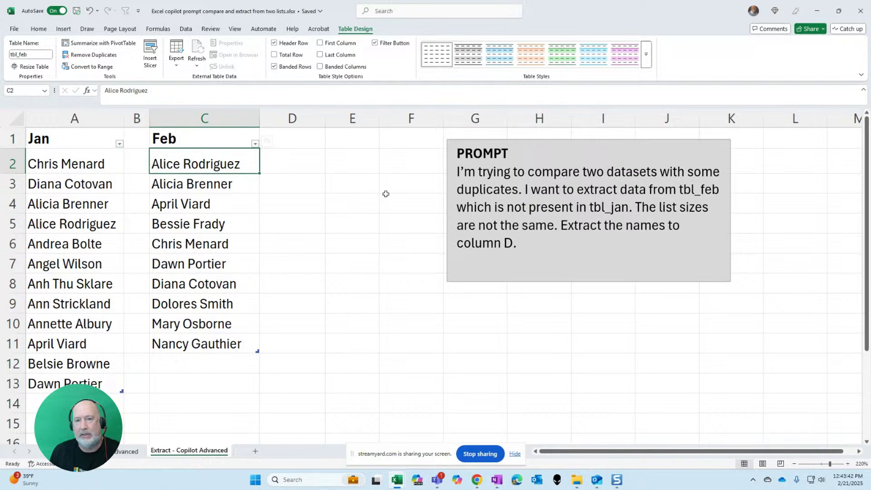
- Submit the copied comparison prompt to Copilot for the Jan and Feb lists (A1:C13), and insert its suggested "Not in Jan" column
{"action": "left_click_drag", "start_coordinate": [107, 139], "coordinate": [205, 381]}
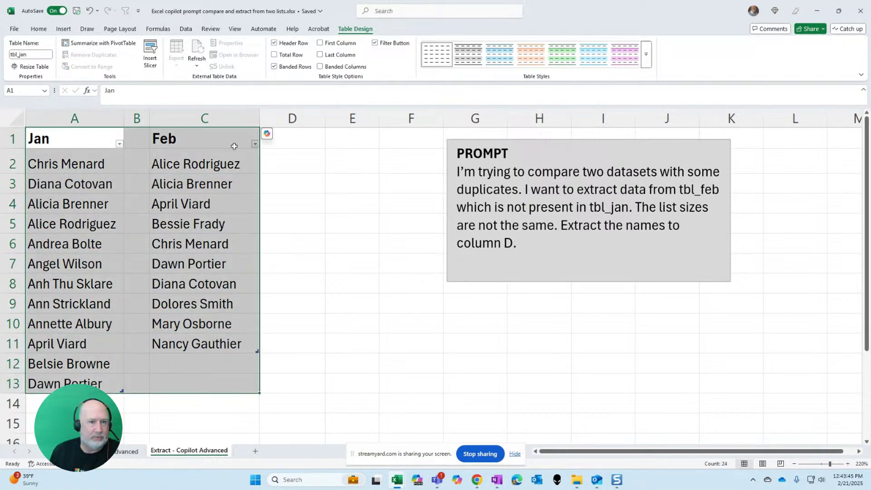
{"action": "left_click", "coordinate": [267, 133]}
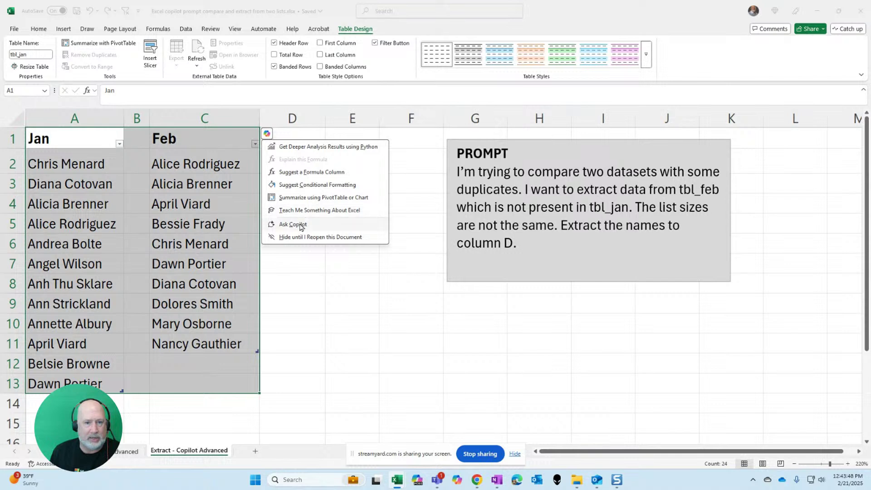
{"action": "left_click", "coordinate": [295, 224]}
{"action": "key", "text": "ctrl+v"}
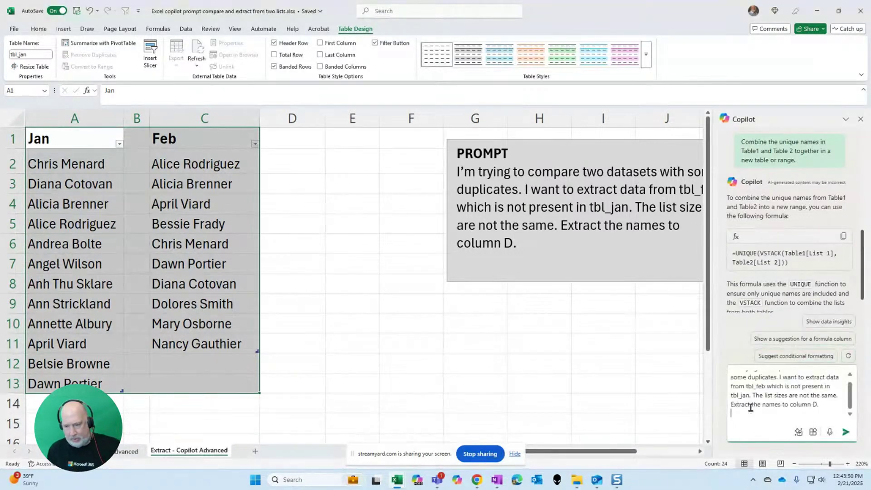
{"action": "left_click", "coordinate": [846, 431]}
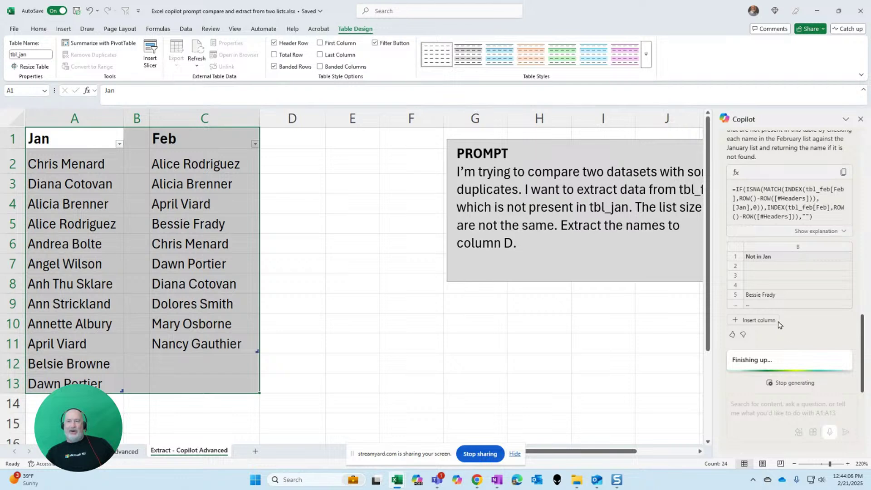
{"action": "mouse_move", "coordinate": [751, 331]}
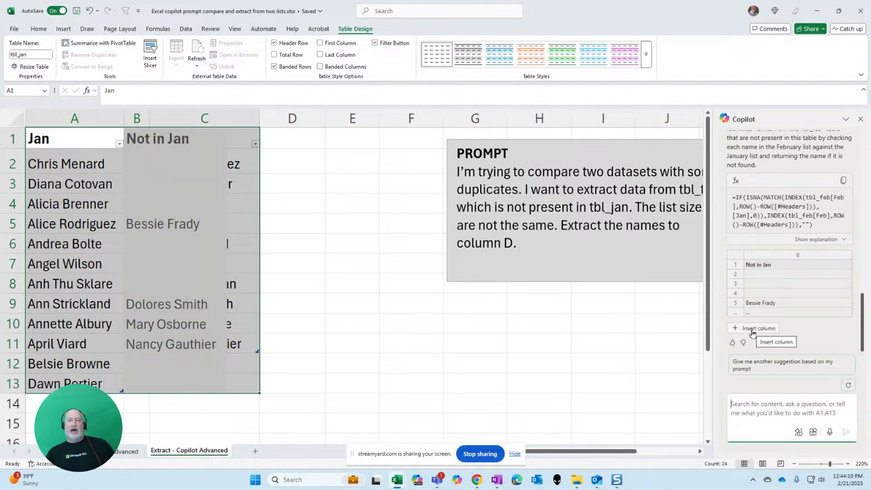
{"action": "left_click", "coordinate": [752, 330]}
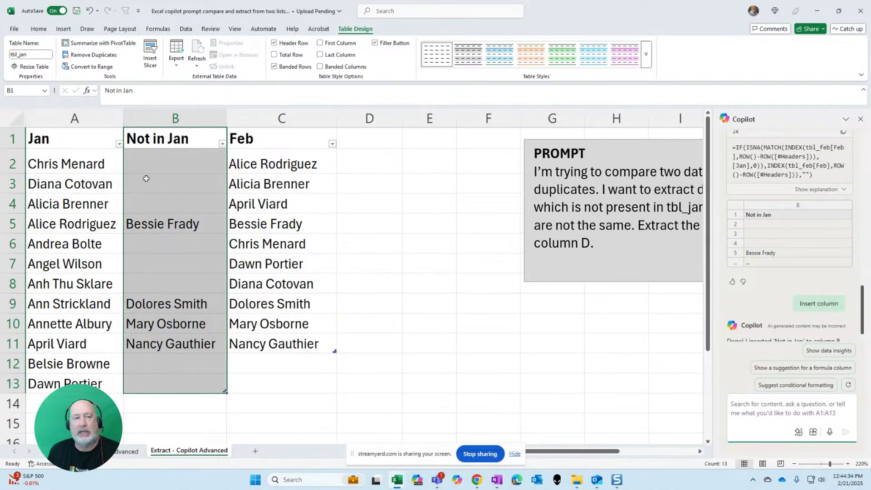
- Highlight the duplicate names across the Jan (A2:A13) and Feb (C2:C11) lists with a Duplicate Values conditional formatting rule
{"action": "left_click_drag", "start_coordinate": [86, 164], "coordinate": [78, 383]}
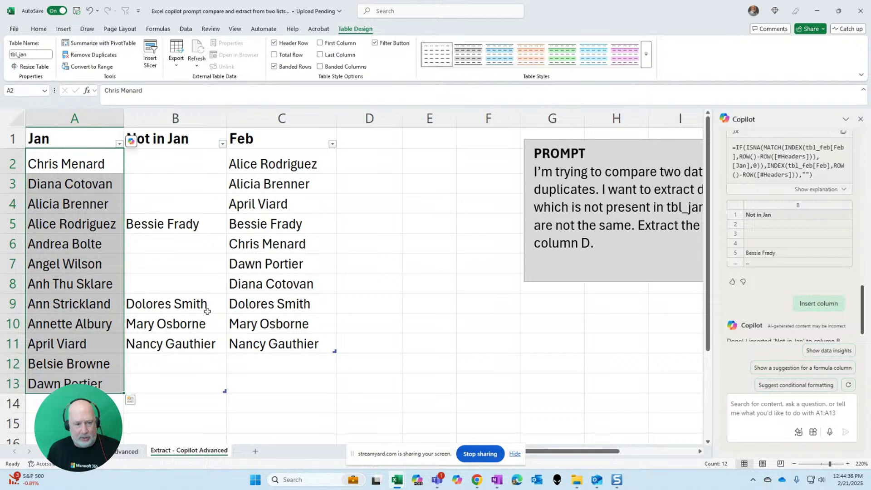
{"action": "left_click_drag", "start_coordinate": [268, 169], "coordinate": [267, 344]}
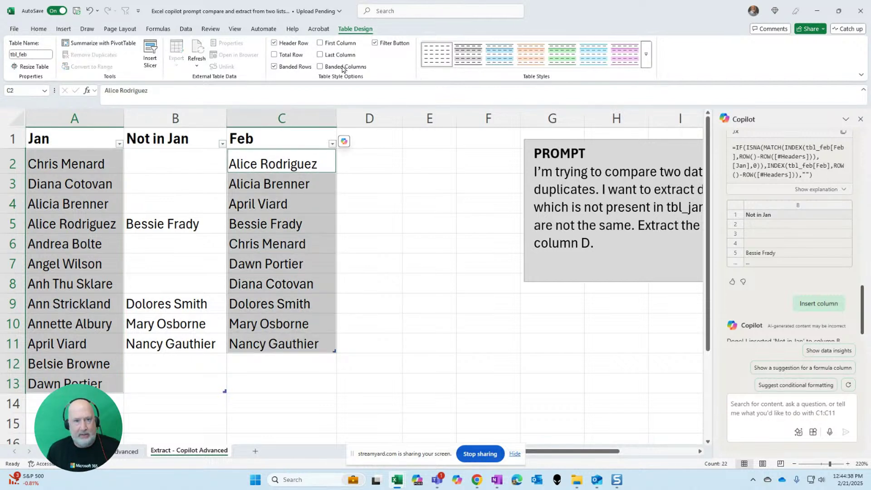
{"action": "left_click", "coordinate": [40, 29]}
{"action": "left_click", "coordinate": [403, 61]}
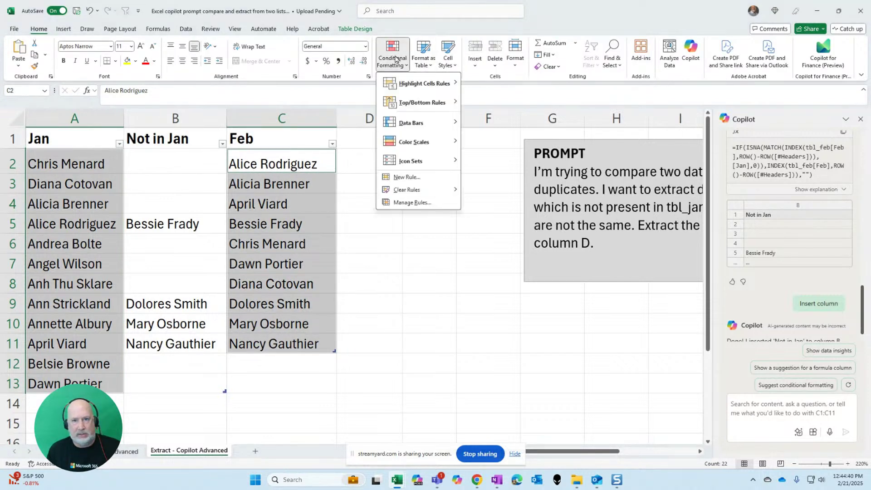
{"action": "mouse_move", "coordinate": [424, 83]}
{"action": "left_click", "coordinate": [517, 197]}
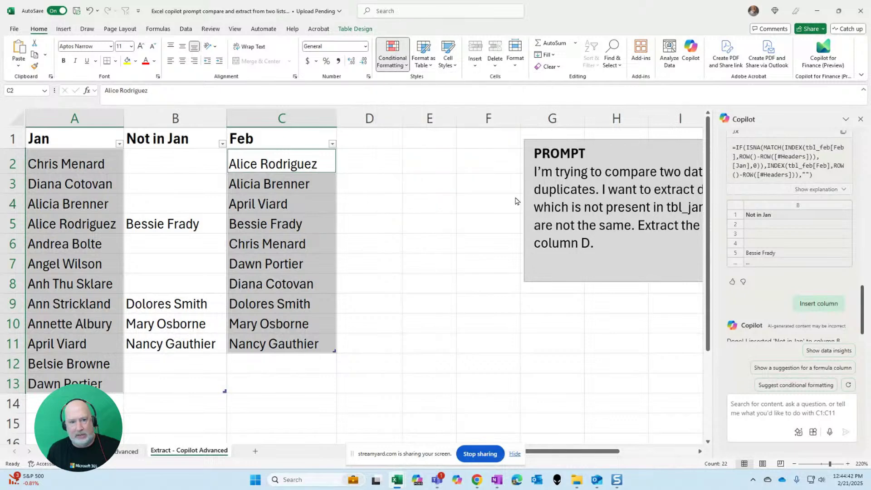
{"action": "left_click", "coordinate": [457, 255]}
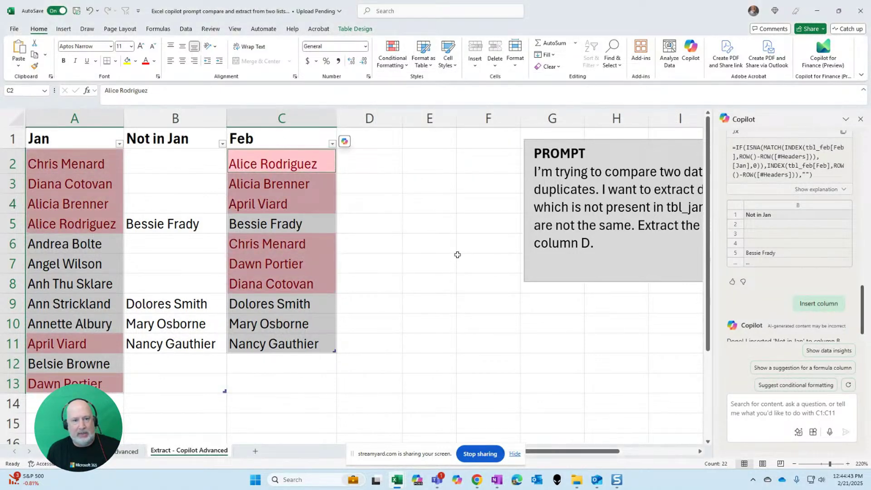
{"action": "left_click", "coordinate": [318, 304]}
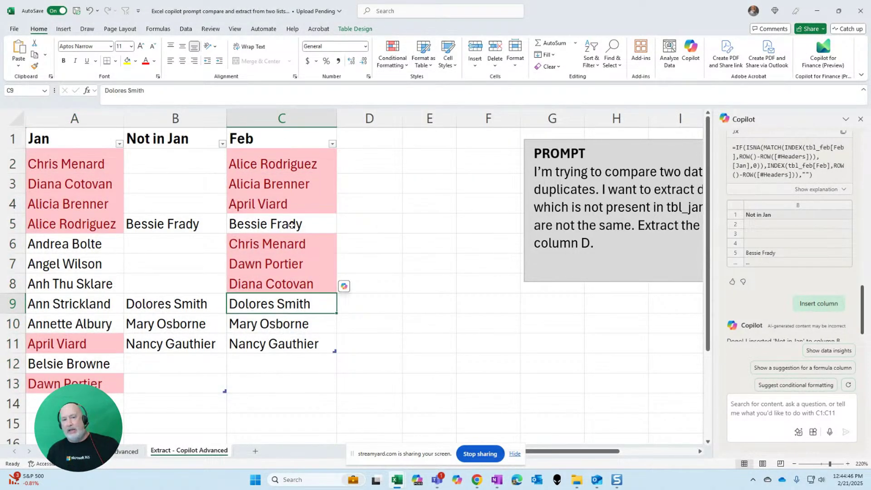